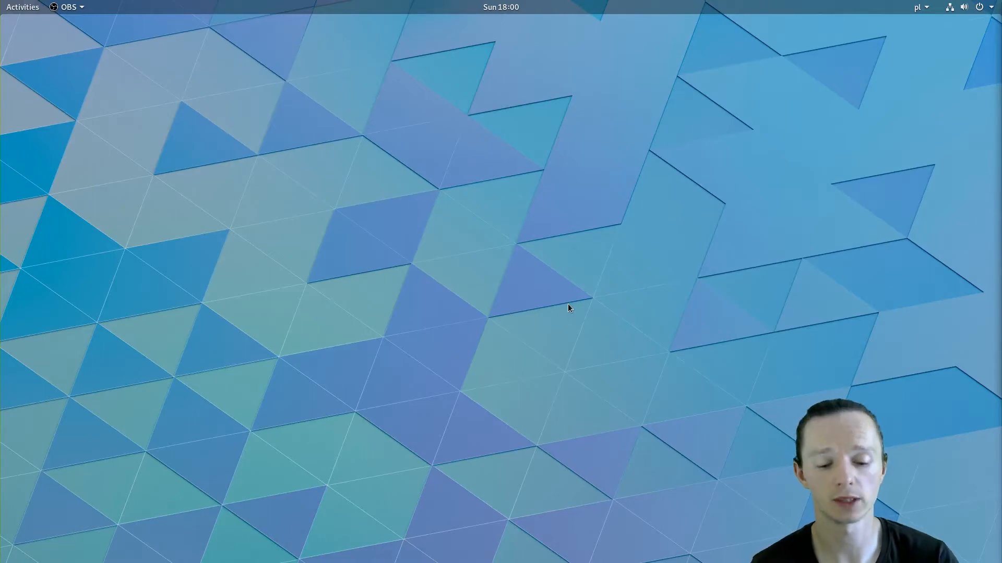
- Launch Inkscape with a new blank document
key(super)
text(ink)
key(Return)
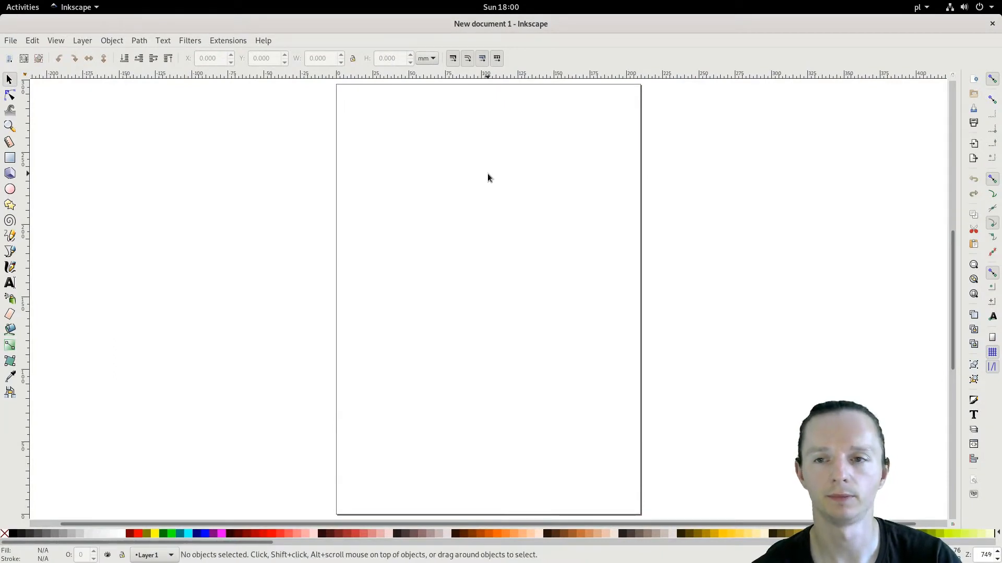
- Save the new document as cloud.svg in the vector shapes folder
click(11, 41)
click(63, 136)
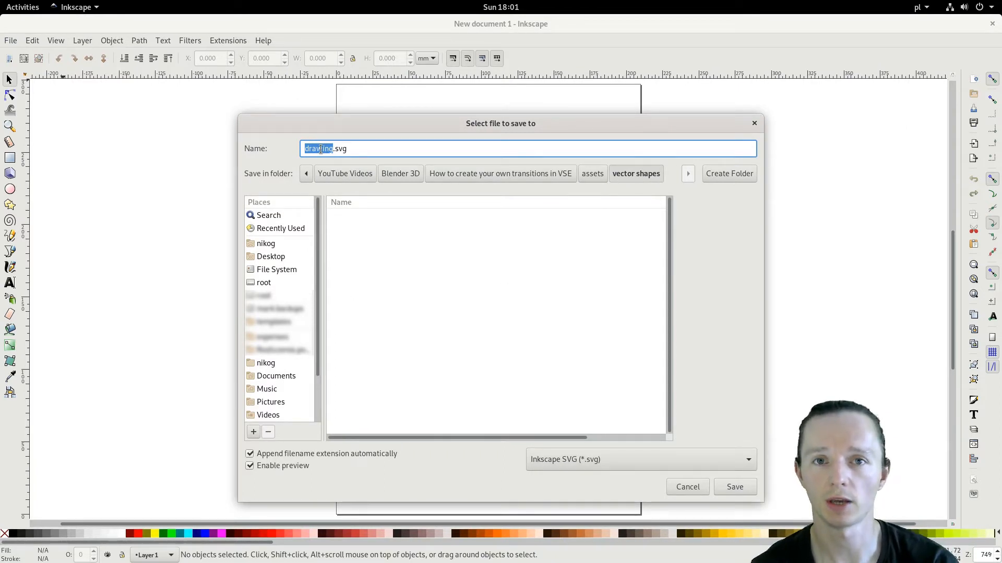
text(clo)
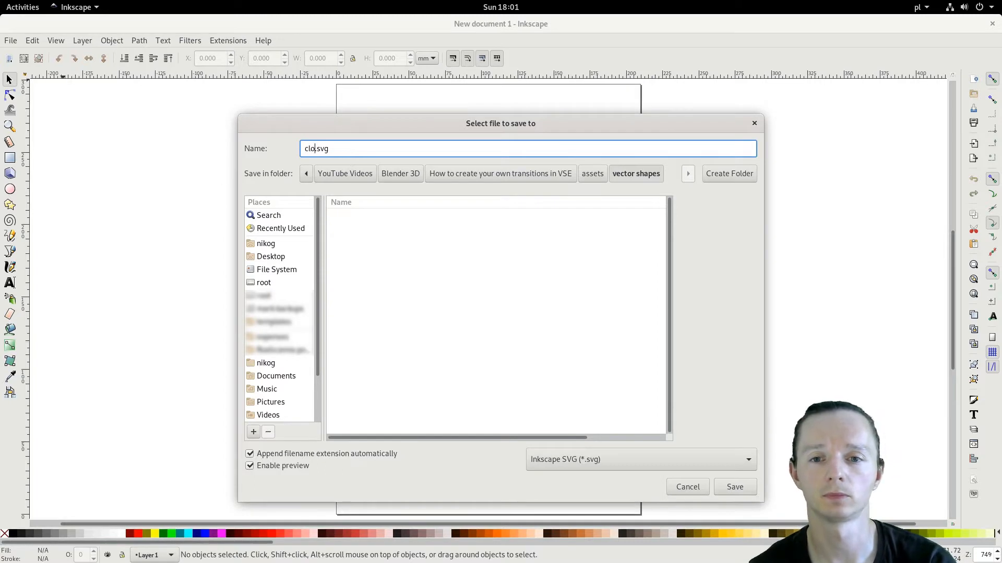
text(ud)
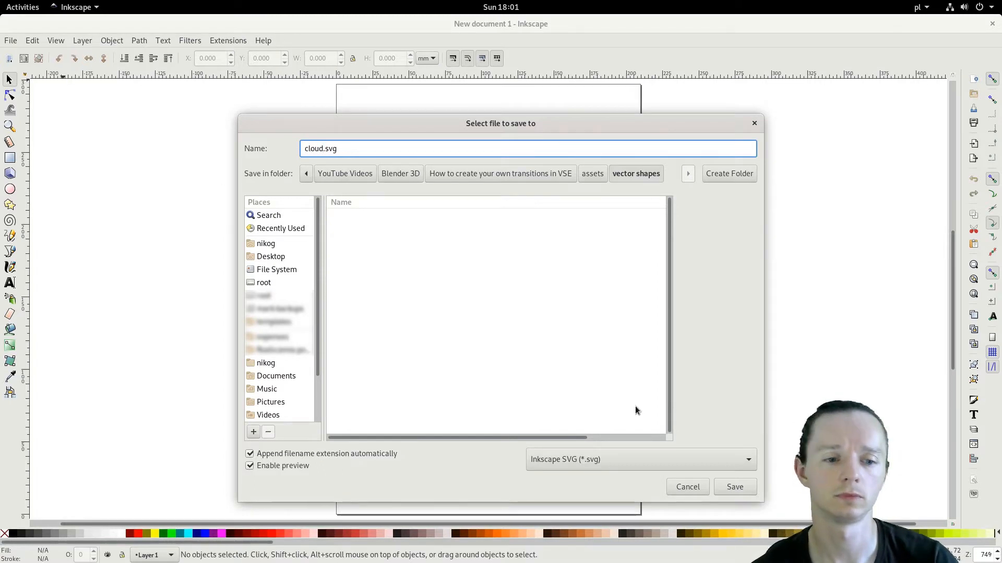
click(735, 487)
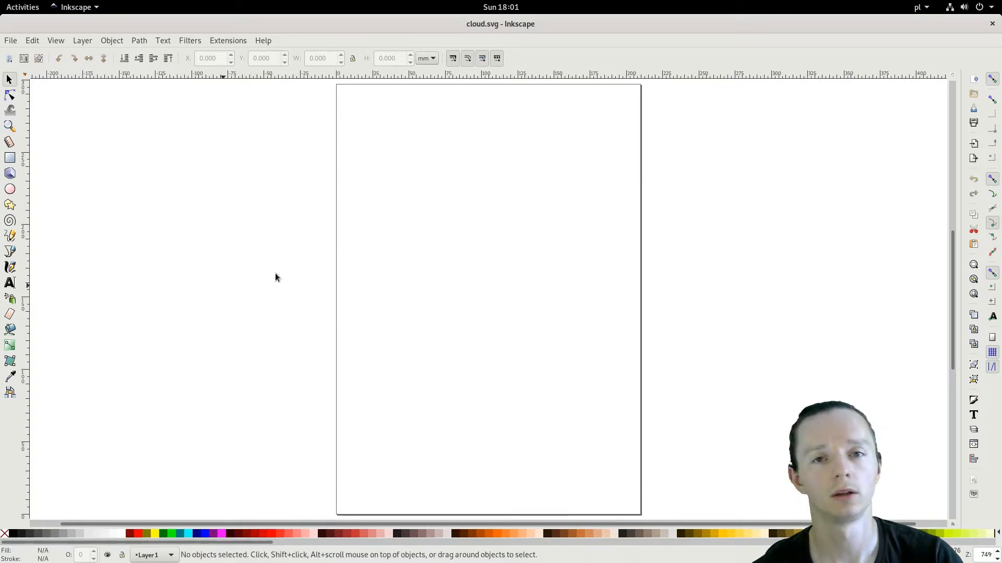
- Draw a closed seven-sided outline spanning most of the page width with the Bezier tool using straight segments
click(9, 253)
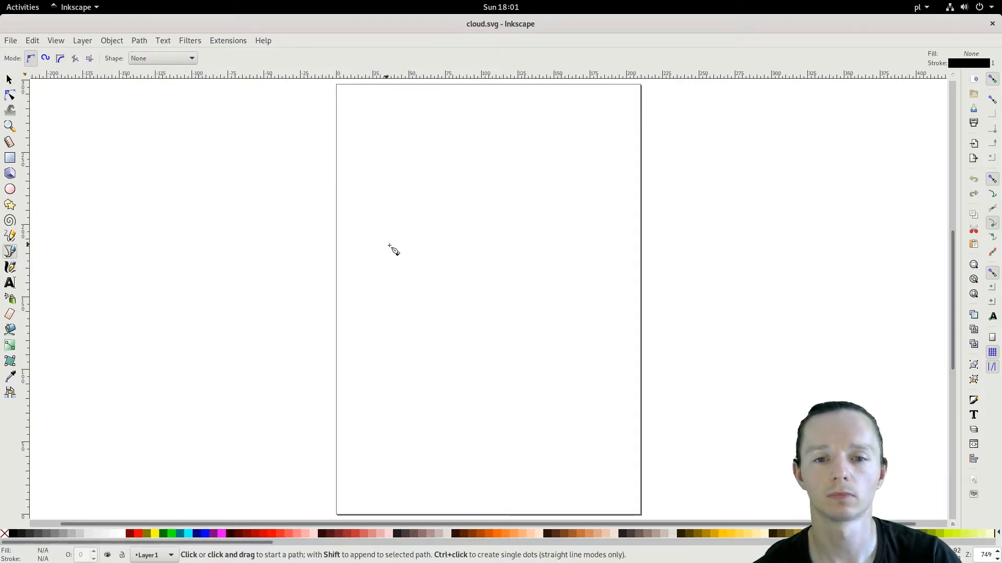
click(354, 277)
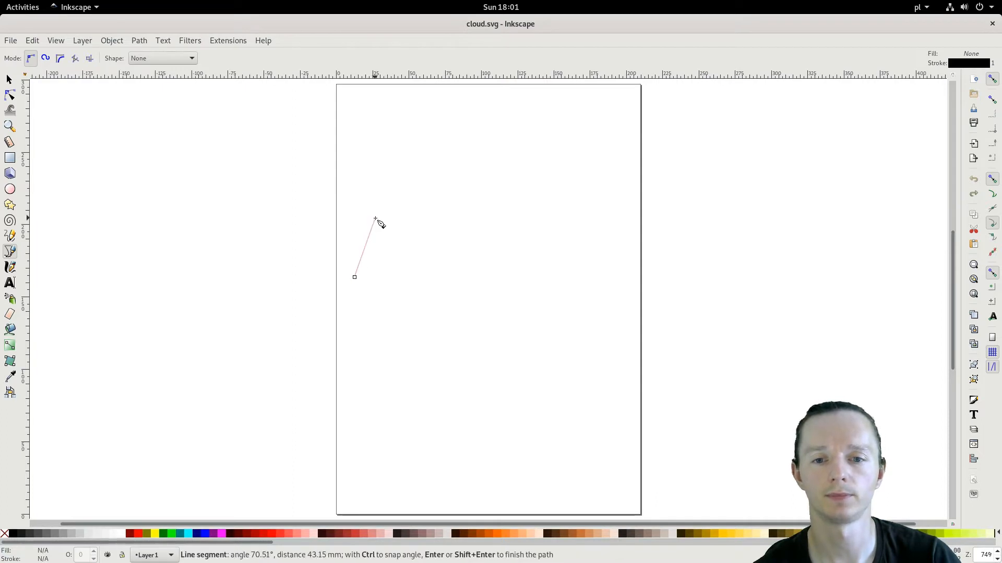
click(375, 218)
click(498, 193)
click(623, 247)
click(619, 325)
click(539, 373)
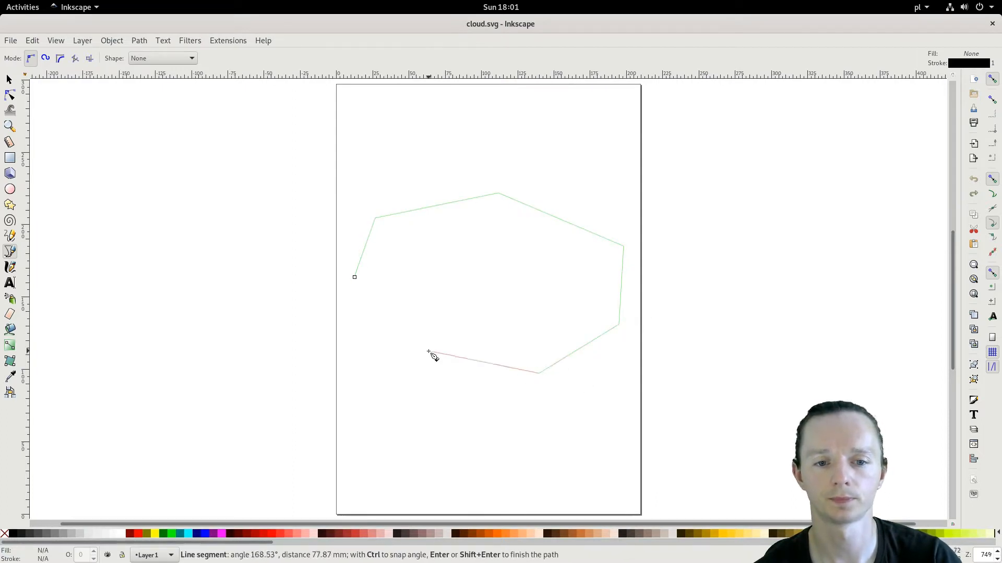
click(427, 350)
click(354, 277)
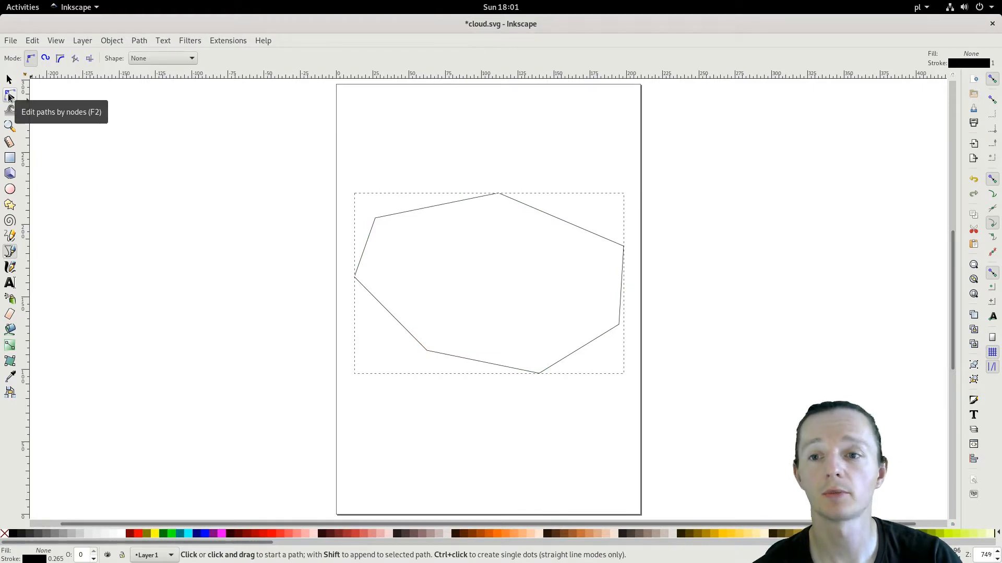
- Bend all seven straight segments of the outline outward into rounded lobes to form a cloud shape
click(8, 96)
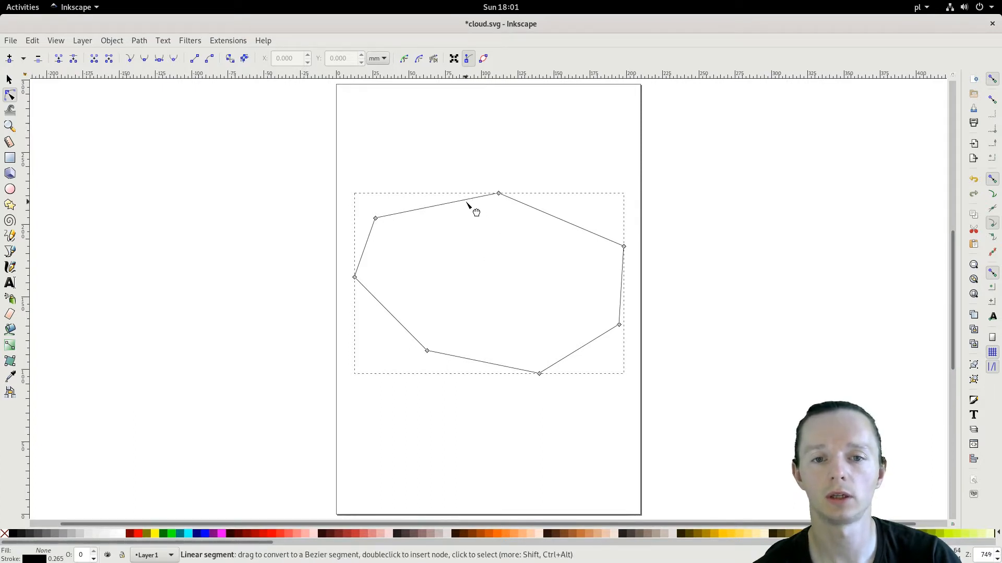
drag(466, 198, 467, 164)
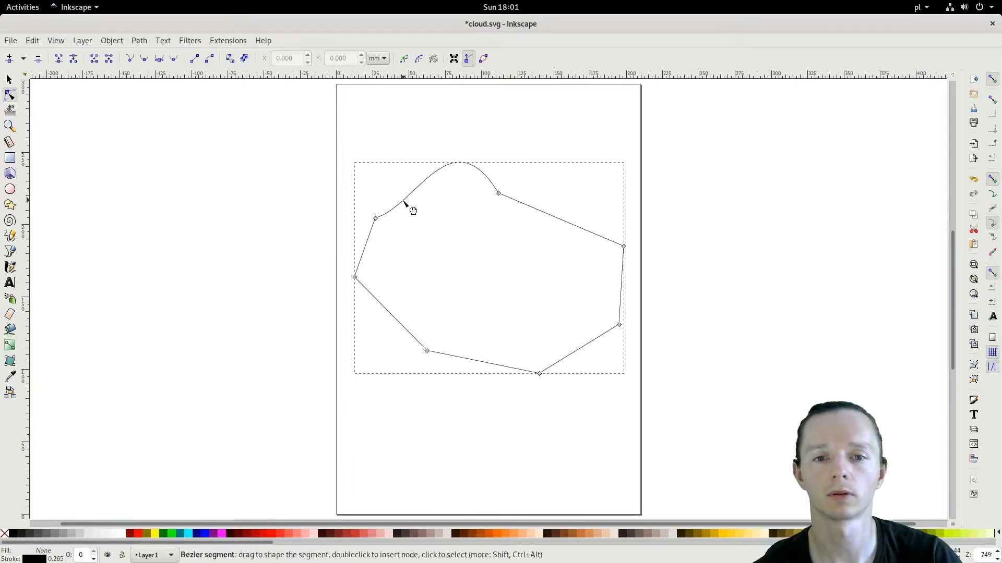
drag(409, 205, 382, 187)
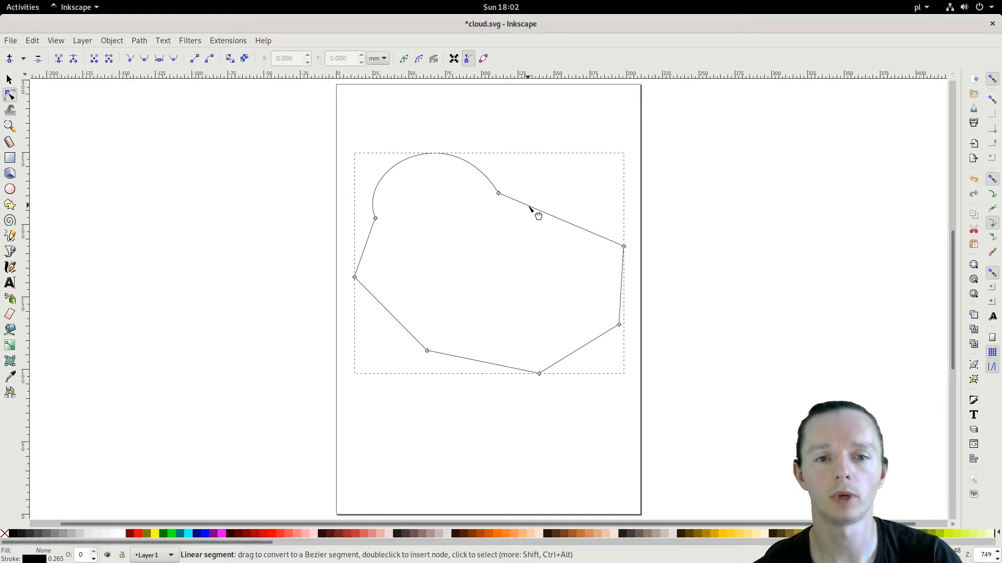
drag(529, 208, 539, 173)
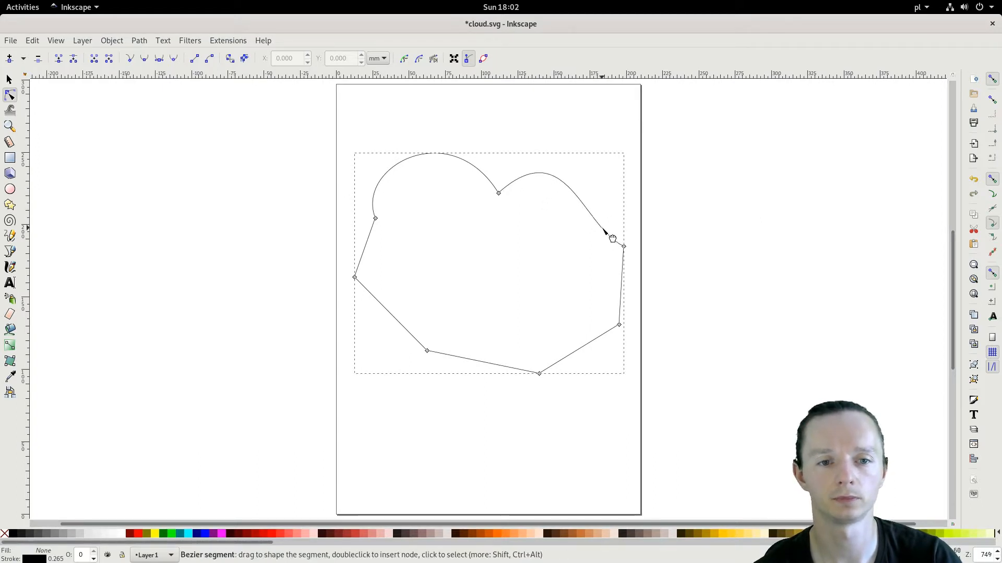
drag(604, 230, 622, 218)
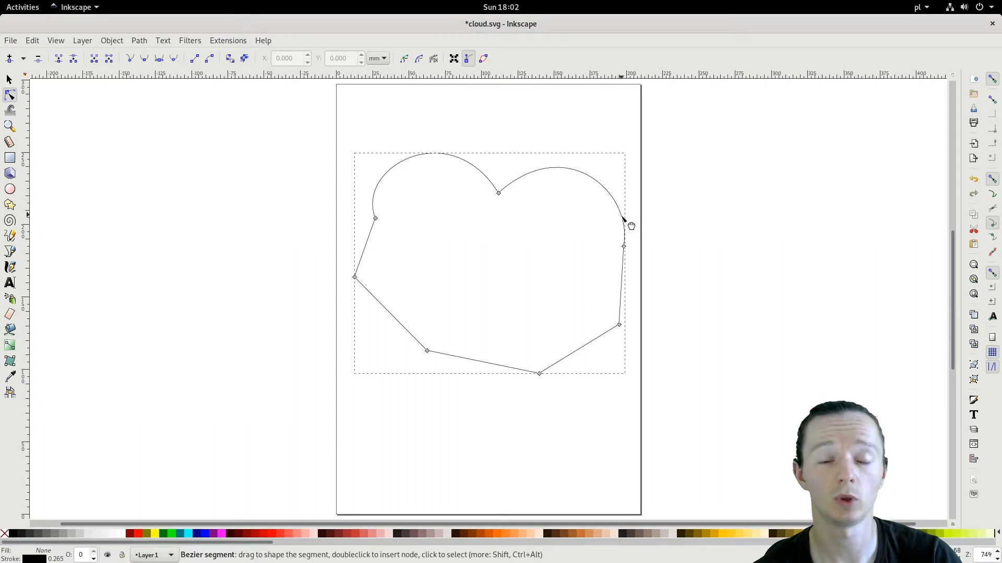
drag(622, 261, 650, 260)
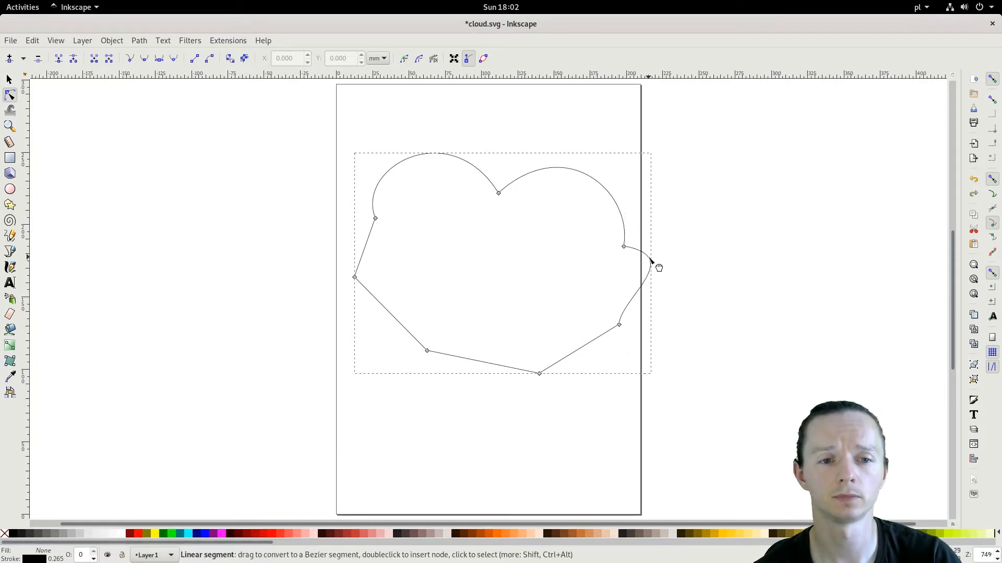
drag(637, 306, 525, 389)
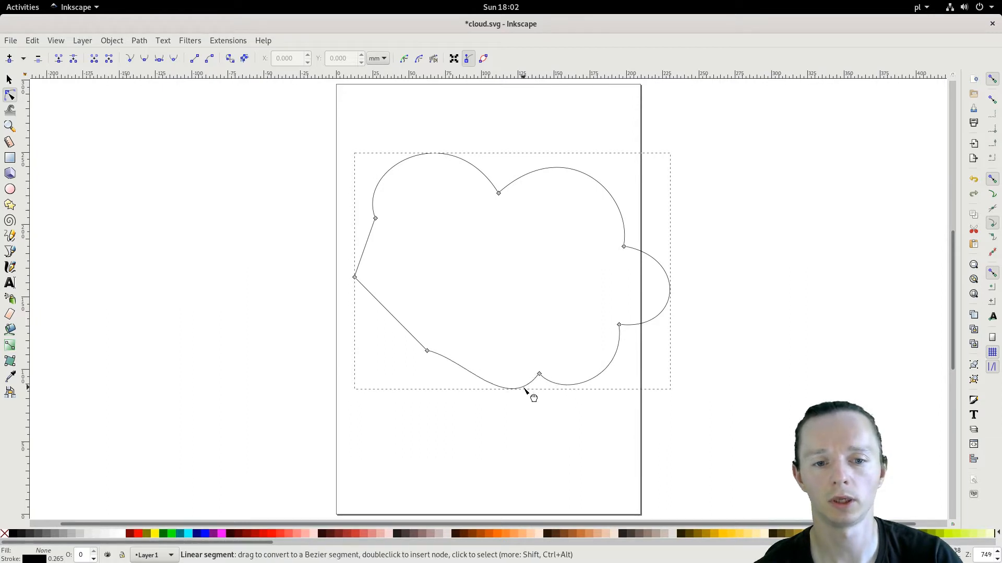
drag(347, 310, 342, 300)
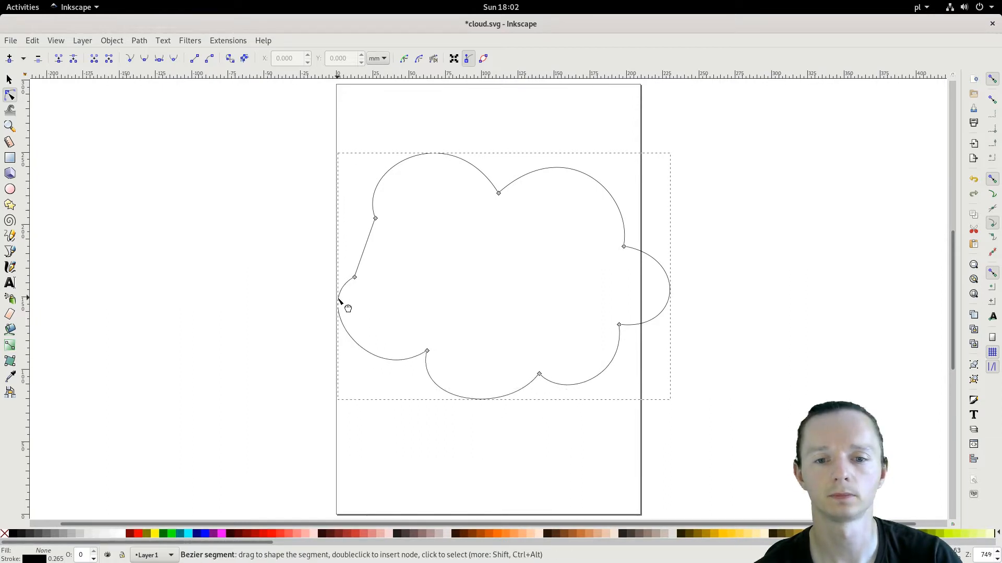
drag(359, 264, 357, 230)
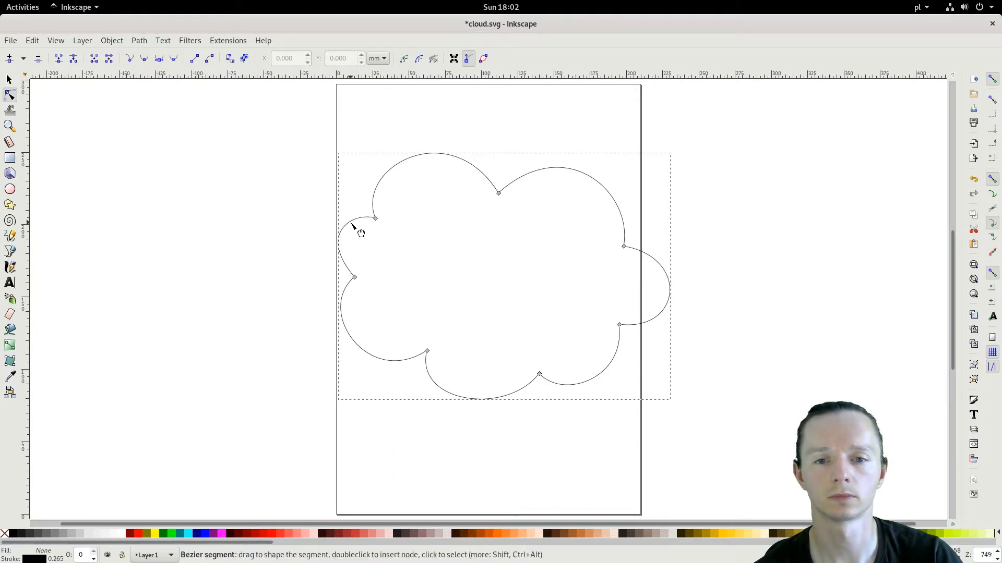
- Fill the cloud shape with black and save the document
click(14, 534)
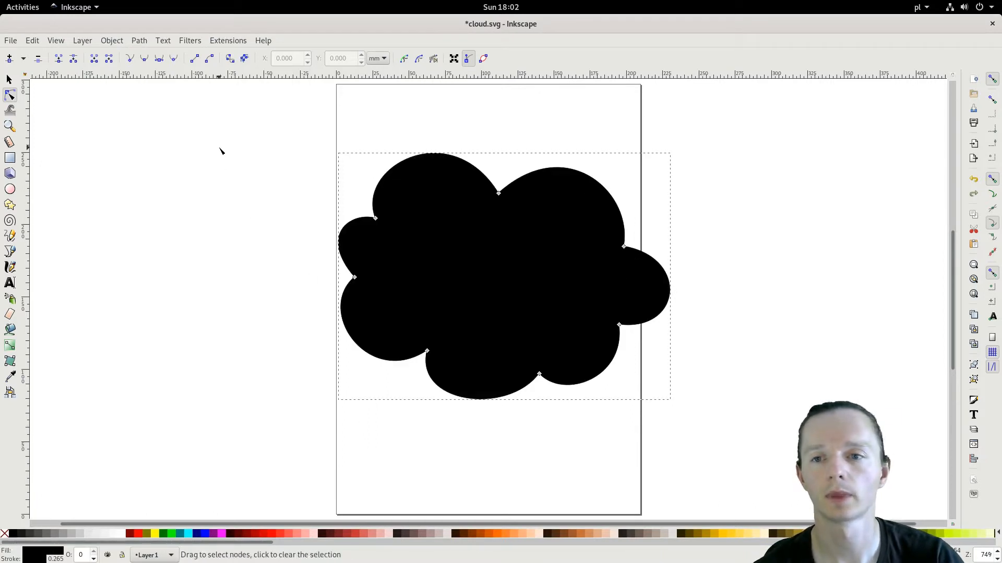
click(11, 41)
click(23, 127)
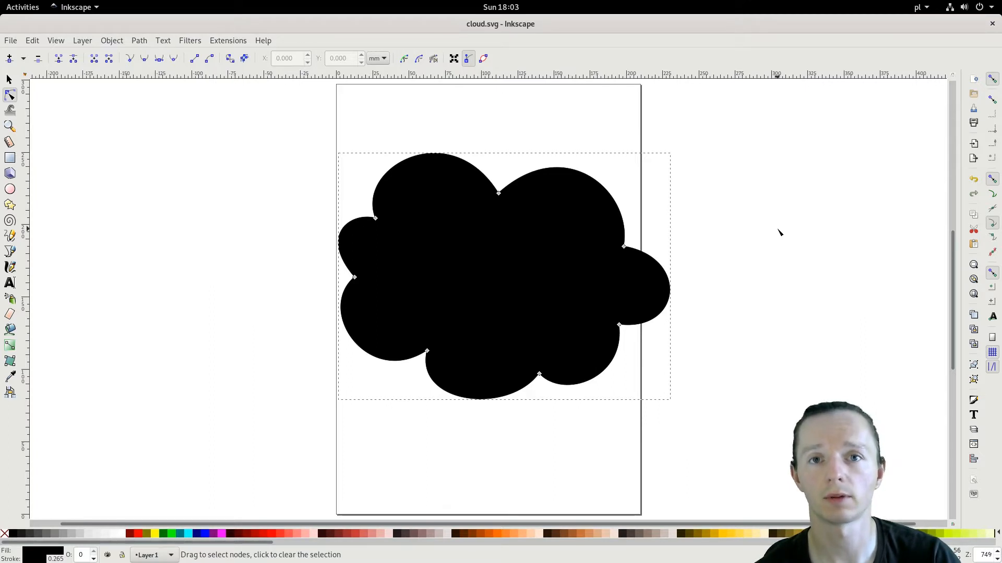
- Close Inkscape and switch to Blender with a new General file
click(992, 24)
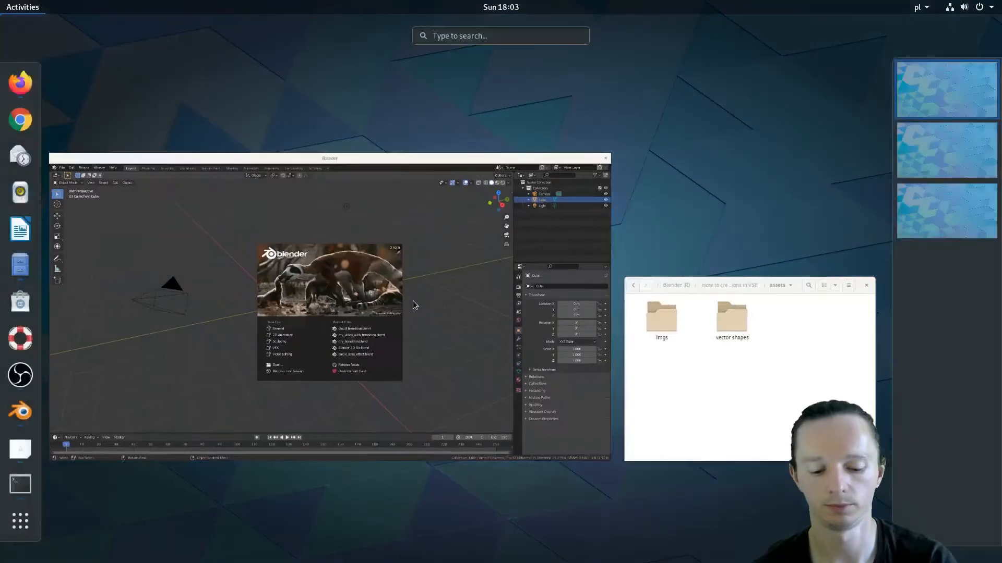
text(blen)
key(Return)
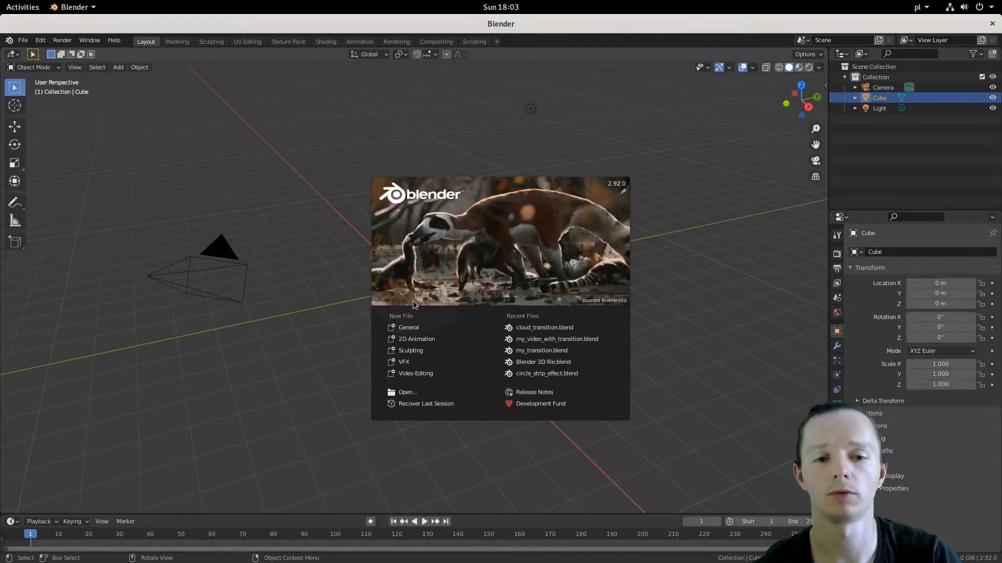
click(411, 330)
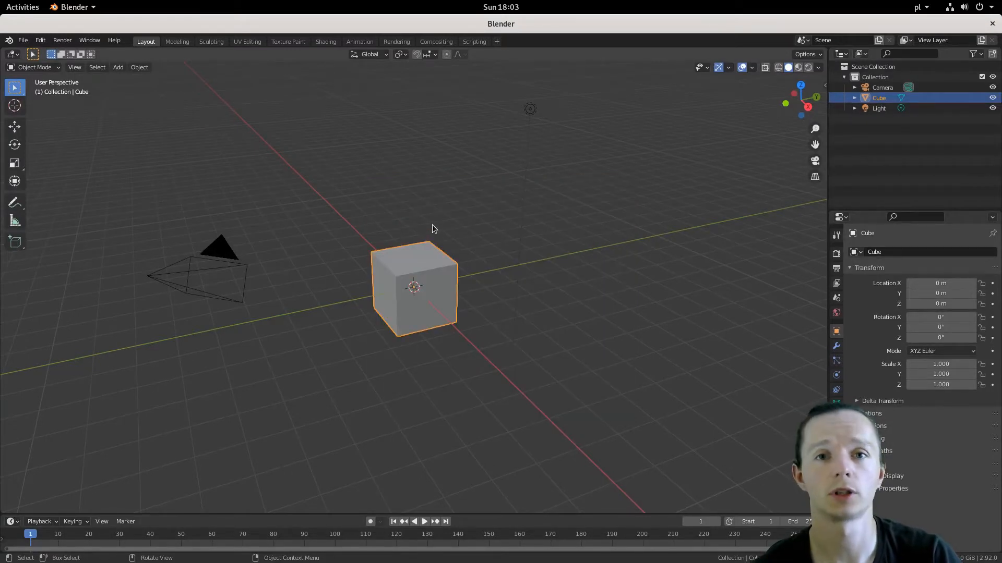
- Delete all default objects from the scene and switch the viewport to the top view
key(a)
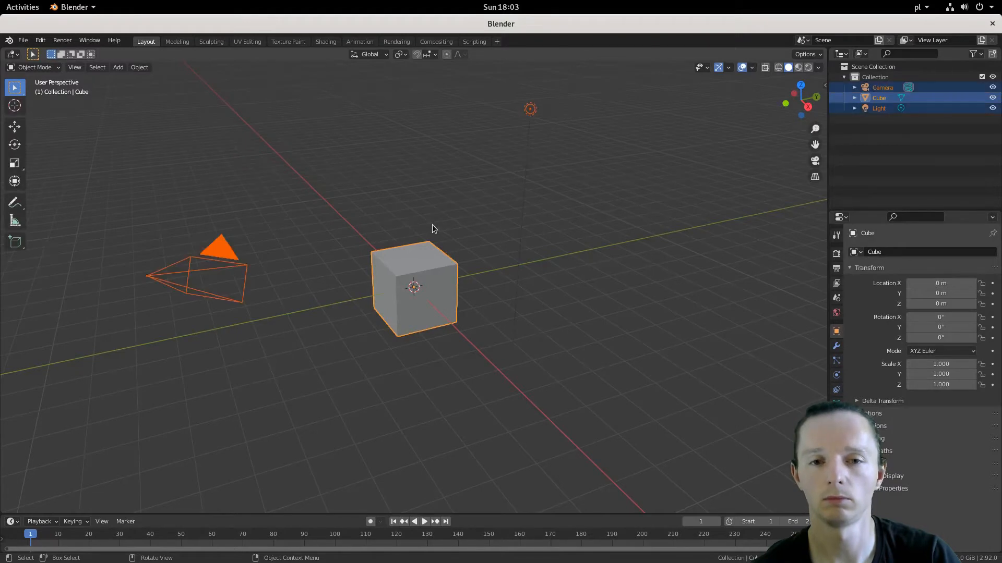
key(Delete)
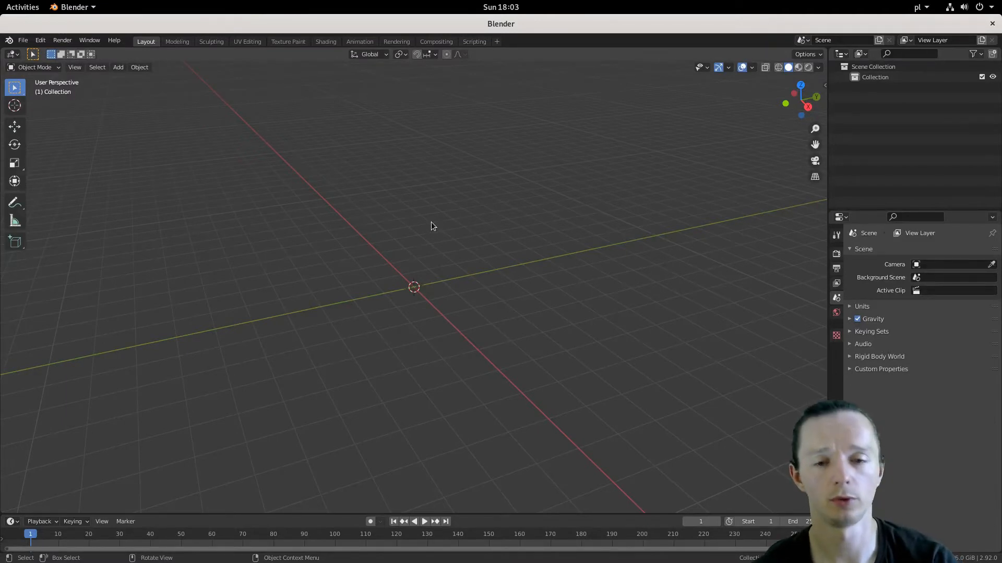
key(KP_7)
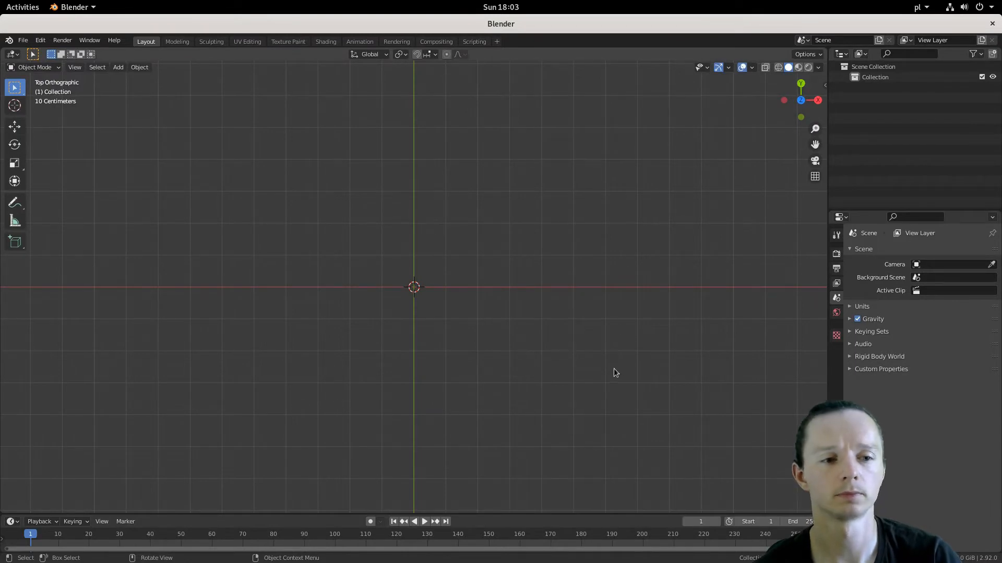
- Set the world background colour to black
click(837, 313)
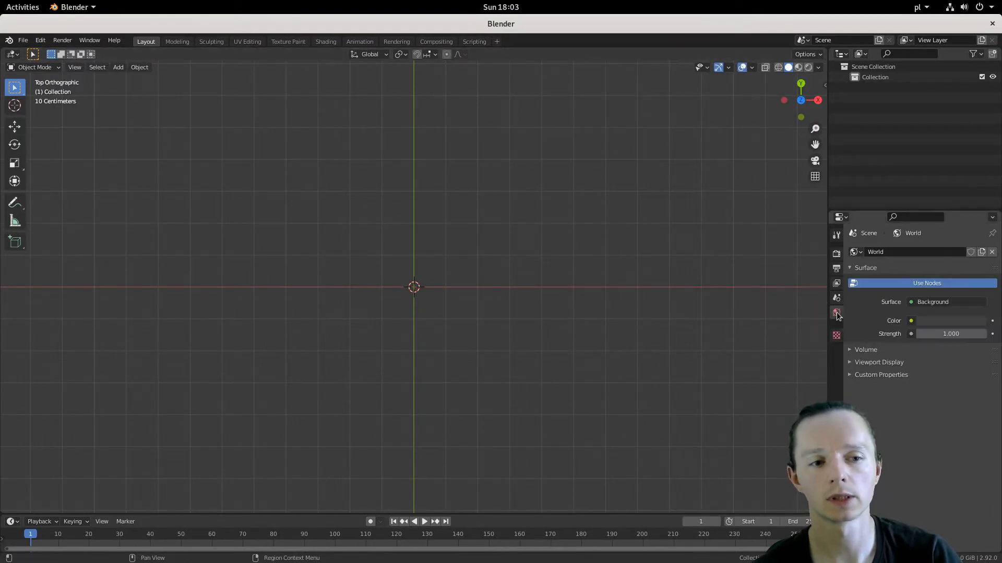
click(952, 321)
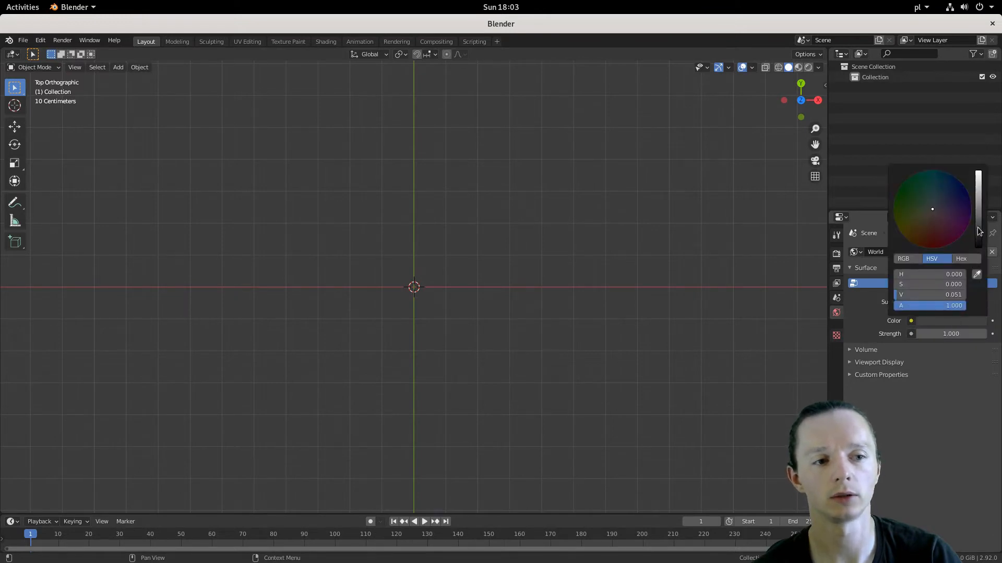
drag(979, 232, 979, 246)
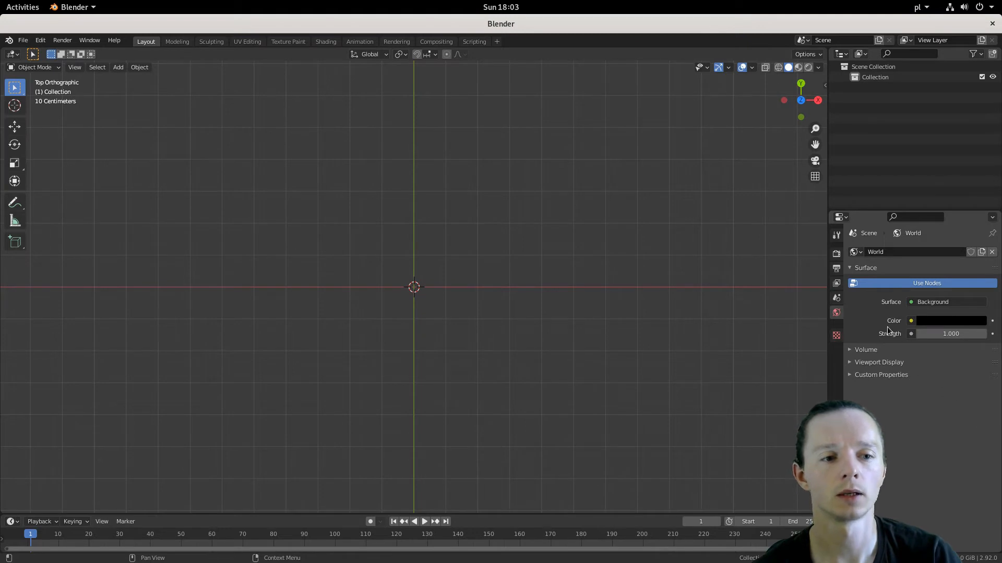
- Set the scene's colour management view transform to Standard
click(836, 255)
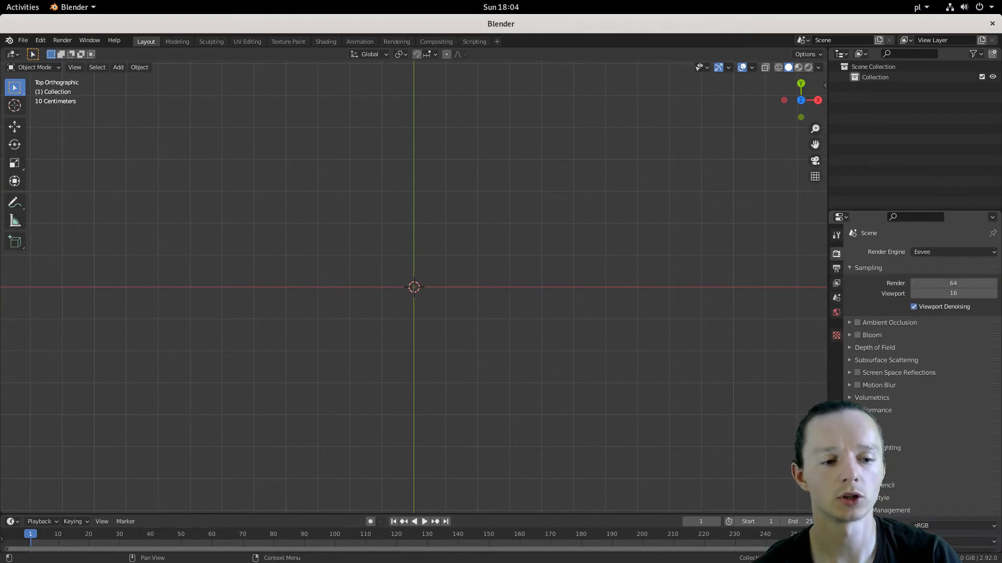
scroll(919, 365, down, 3)
click(953, 482)
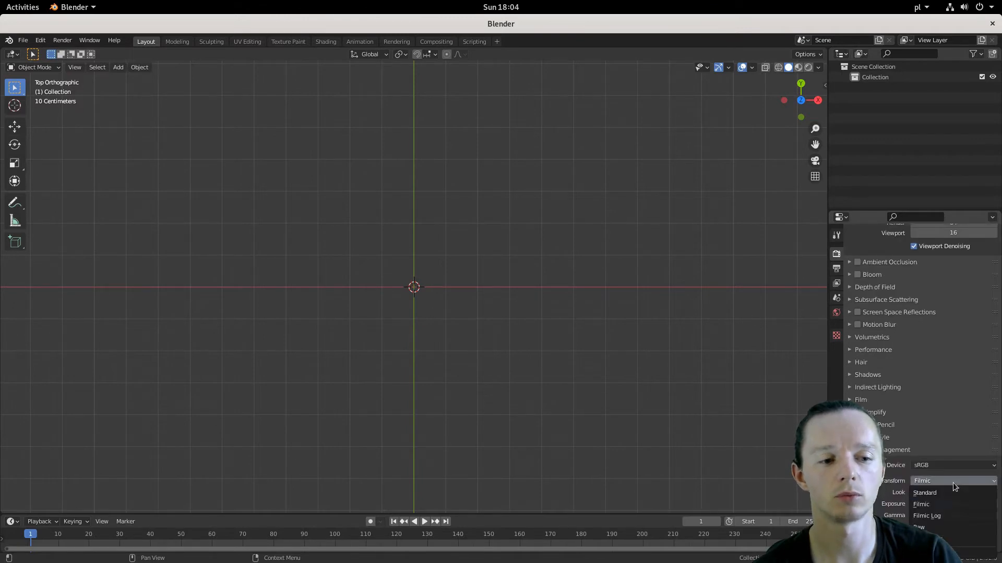
click(950, 493)
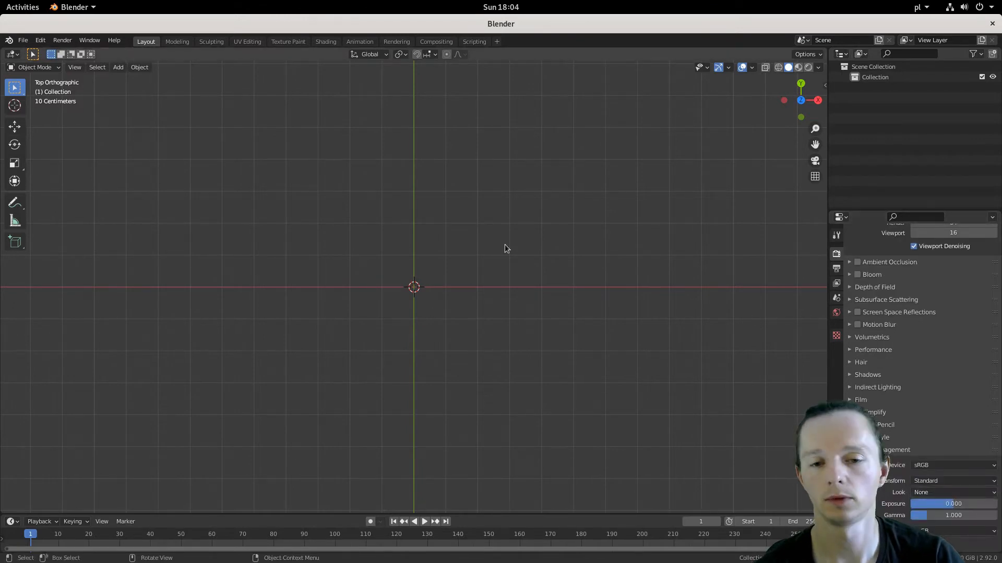
- Save the Blender project as cloud_transition.blend in the current project folder
click(23, 40)
click(52, 121)
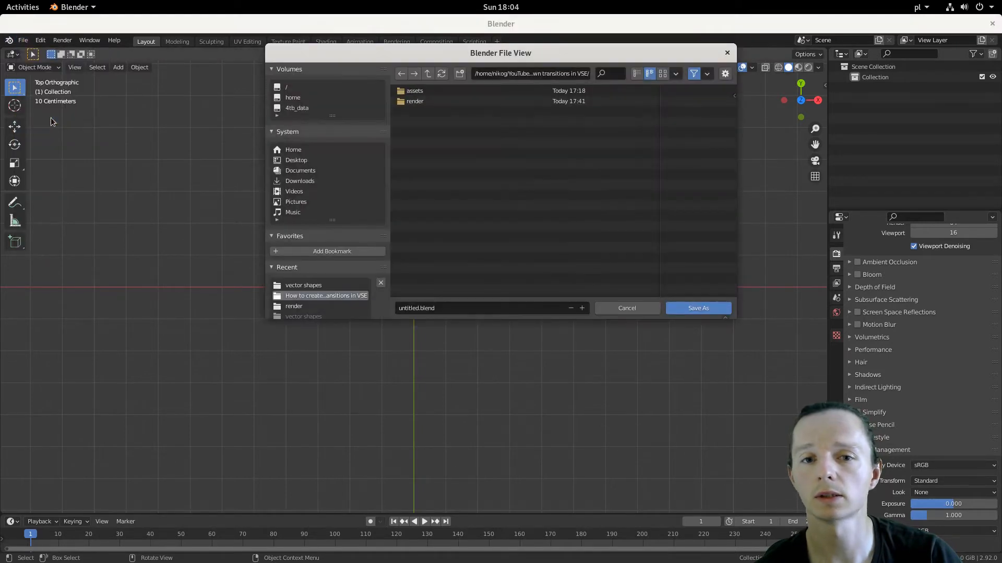
click(408, 307)
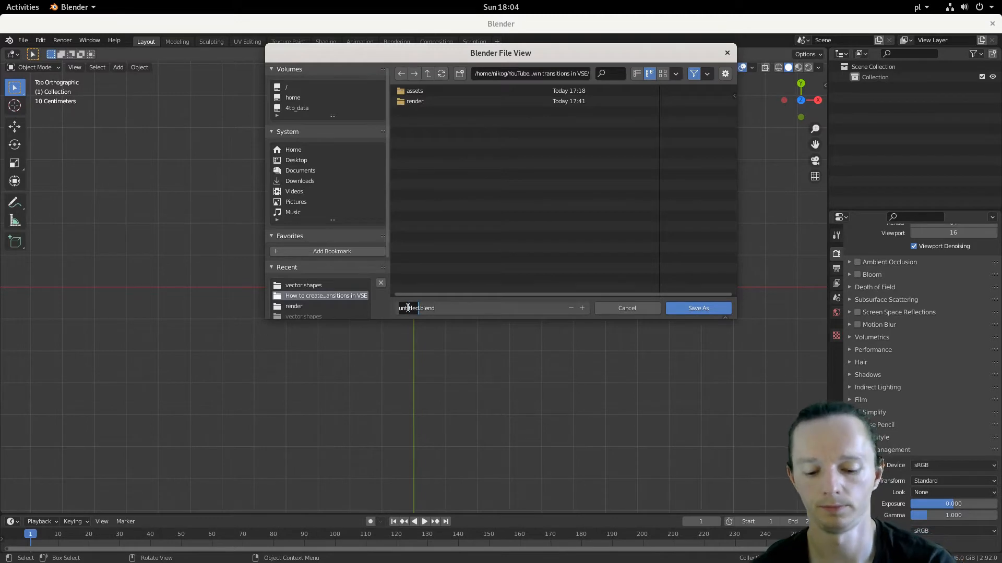
text(cloud)
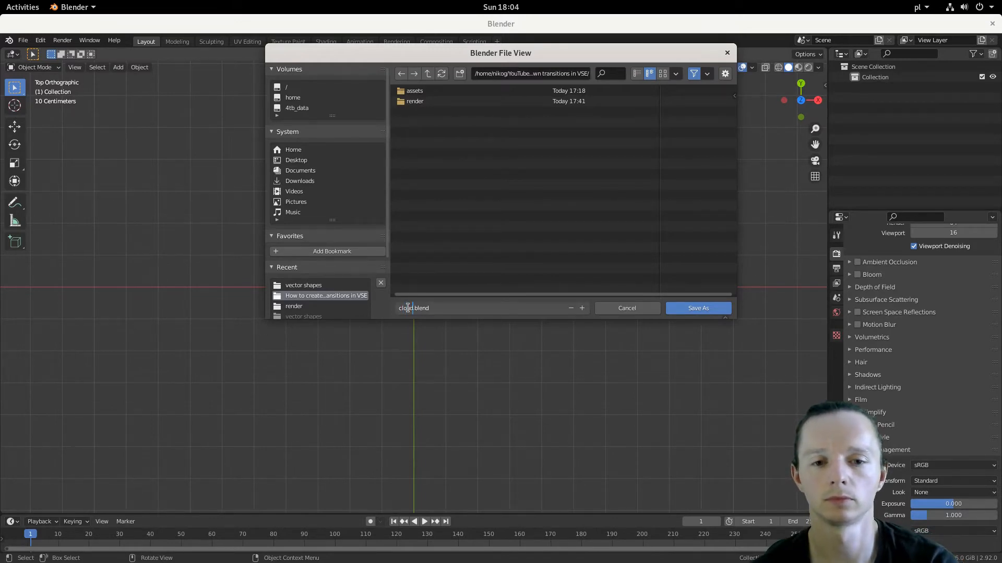
text(_trans)
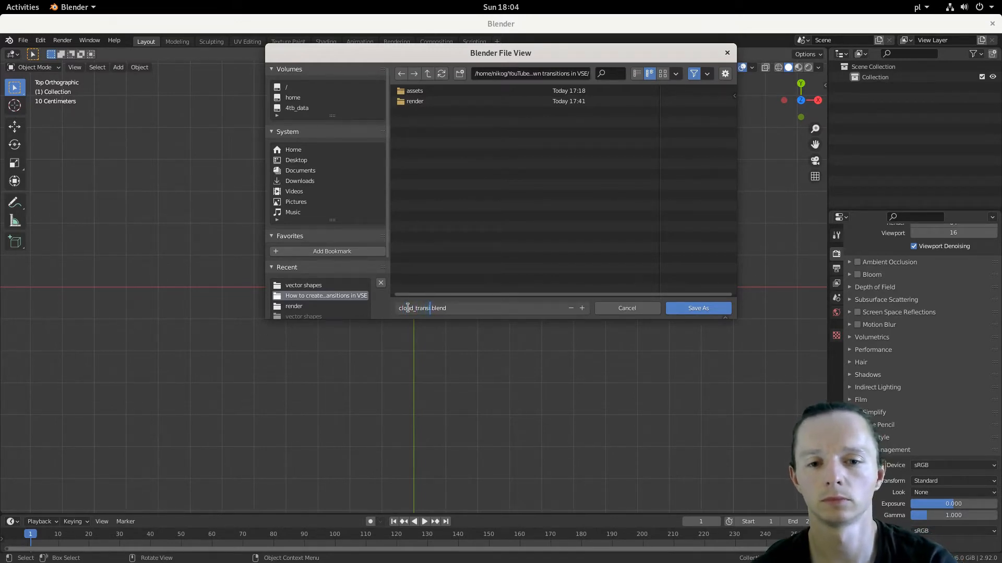
text(ition)
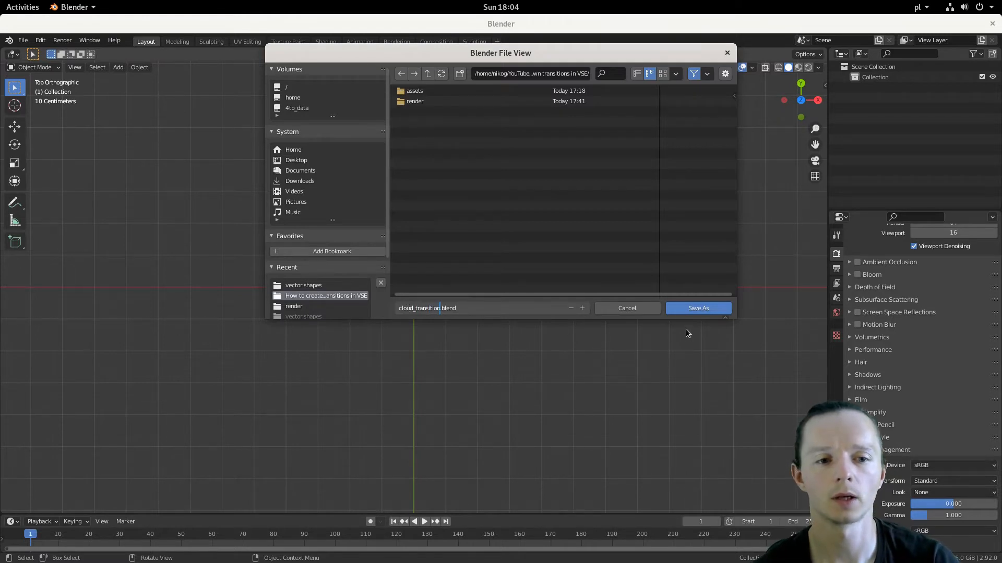
click(695, 310)
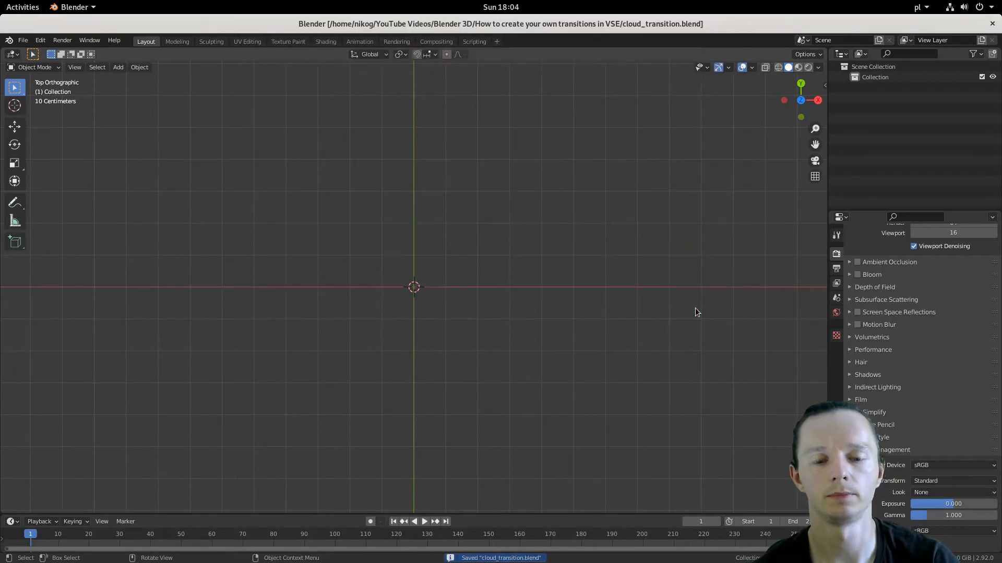
- Set the scene's end frame to 60 and its frame rate to 60 fps
scroll(866, 313, up, 3)
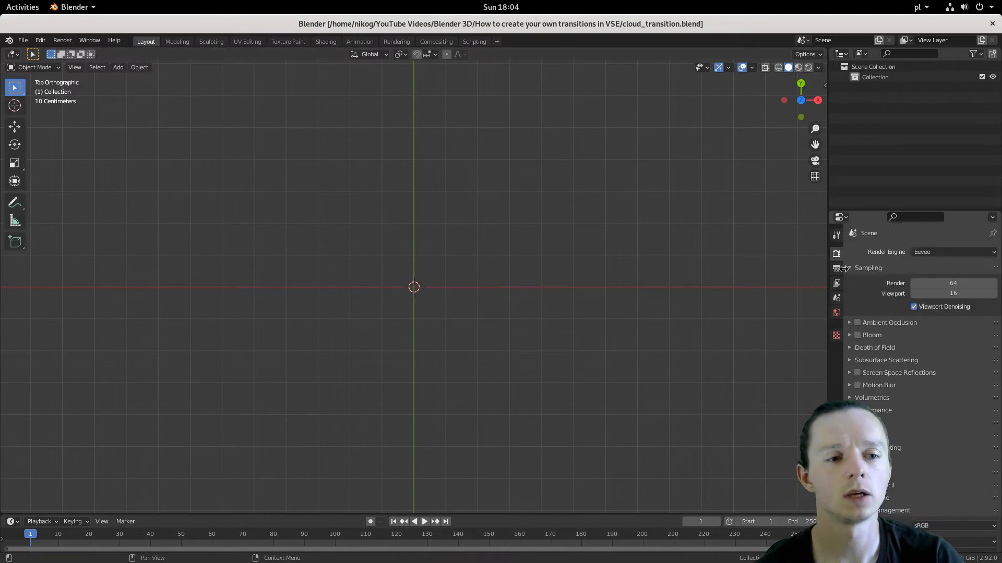
click(837, 270)
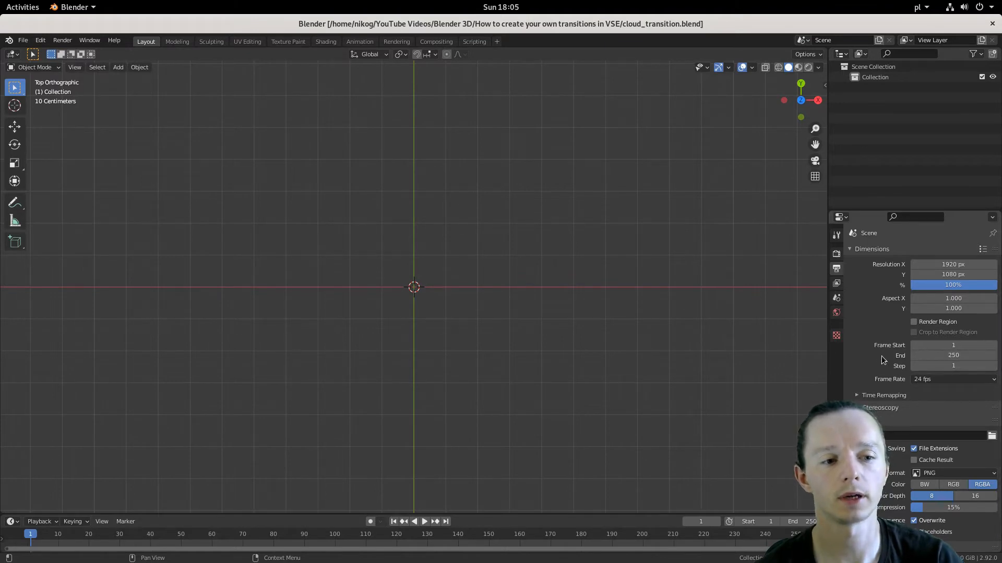
click(964, 357)
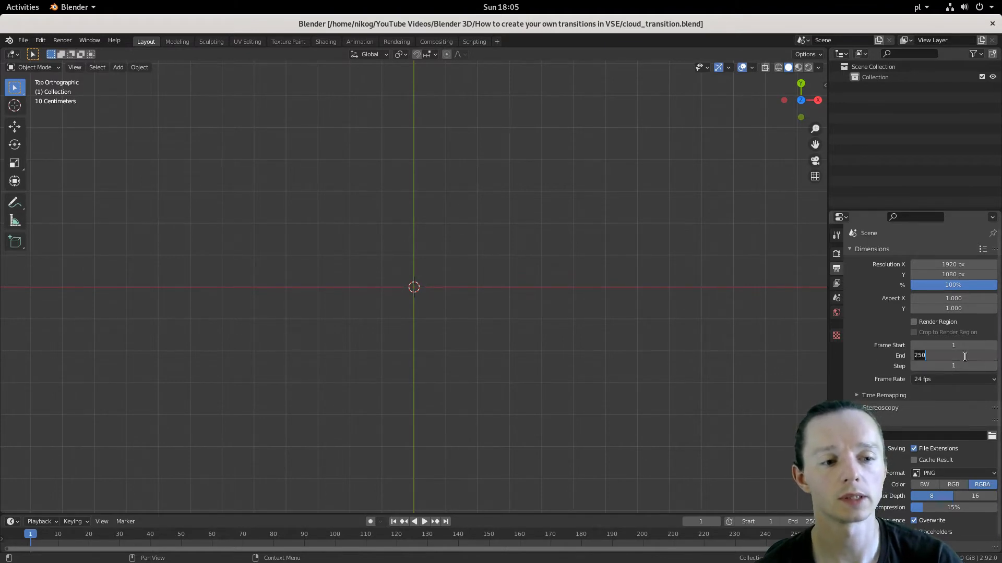
text(60)
key(Return)
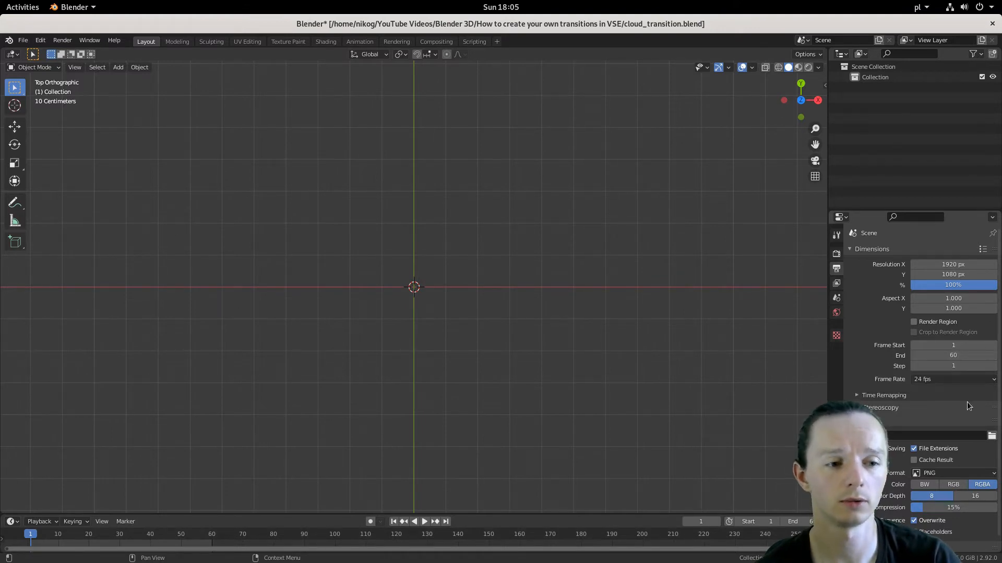
click(950, 381)
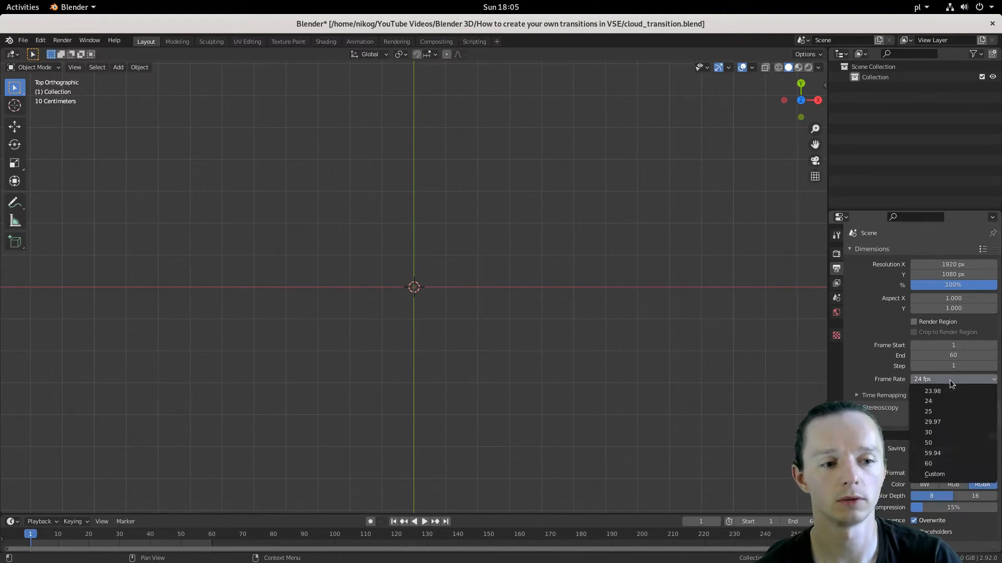
click(942, 464)
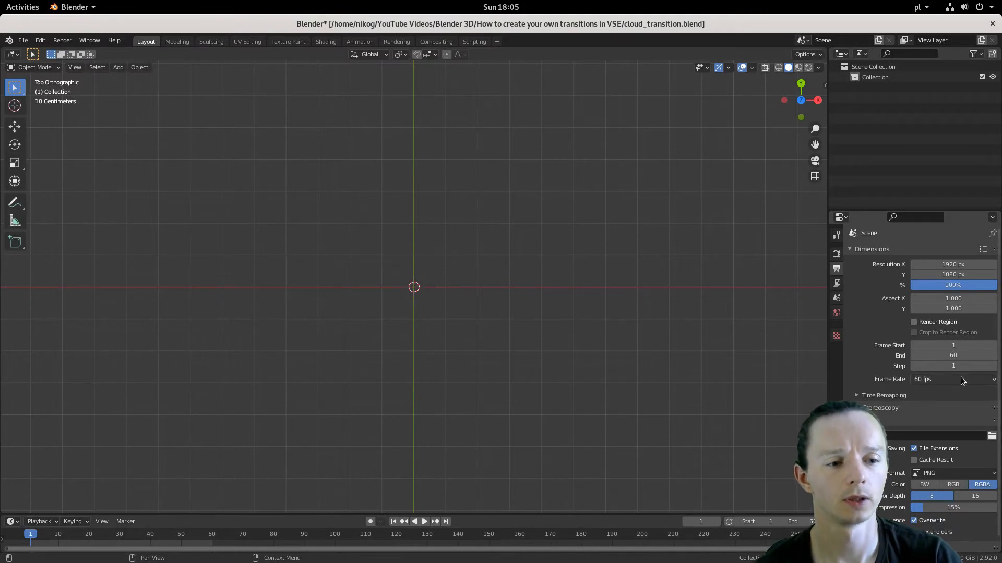
- Set the render output path to the render folder with the file name cloud_transition
scroll(960, 397, down, 1)
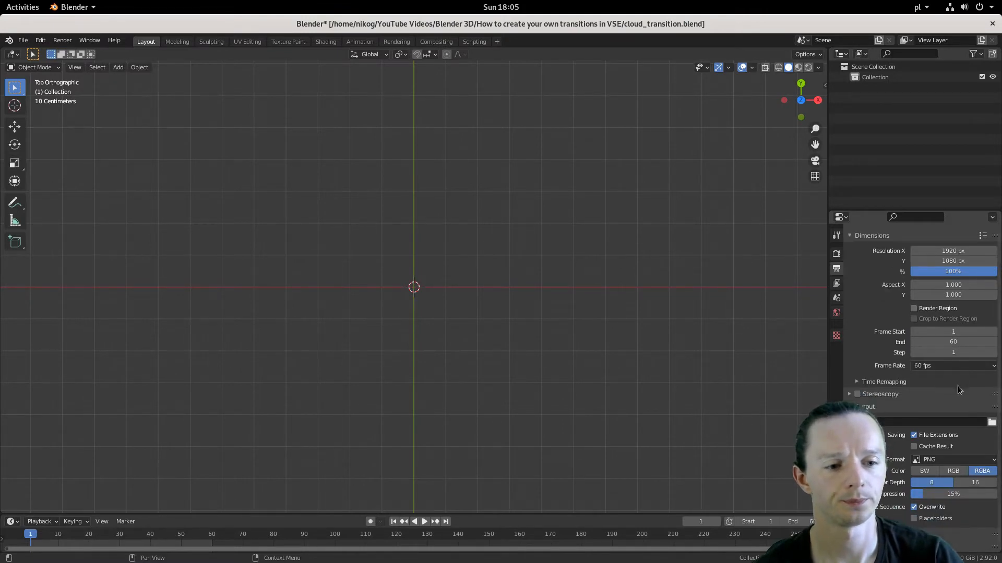
click(991, 422)
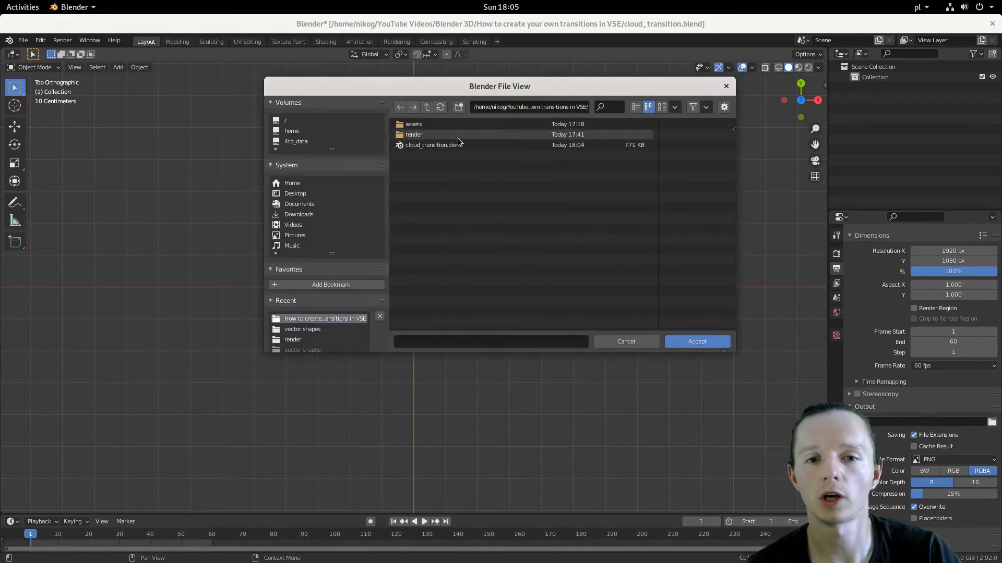
click(424, 135)
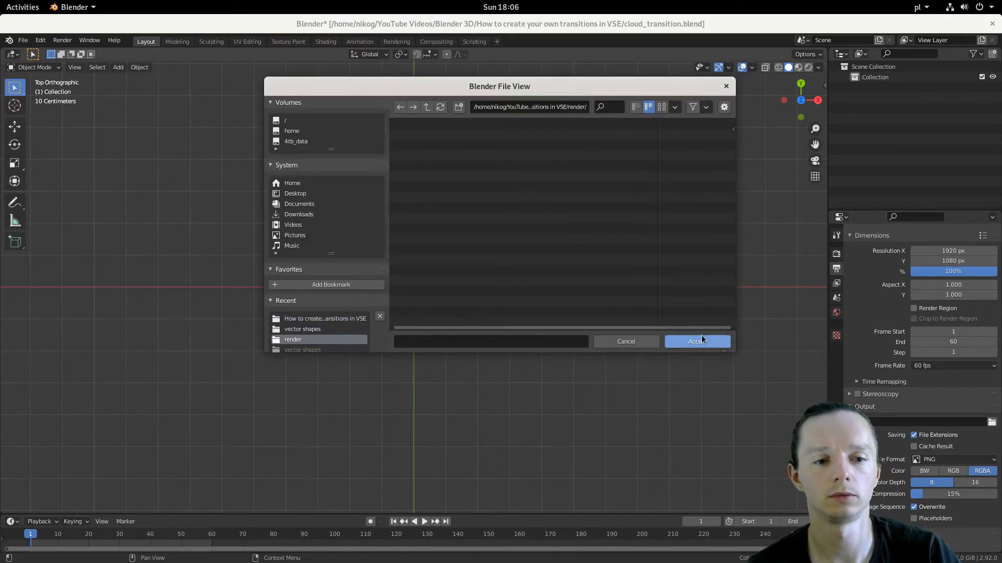
click(423, 338)
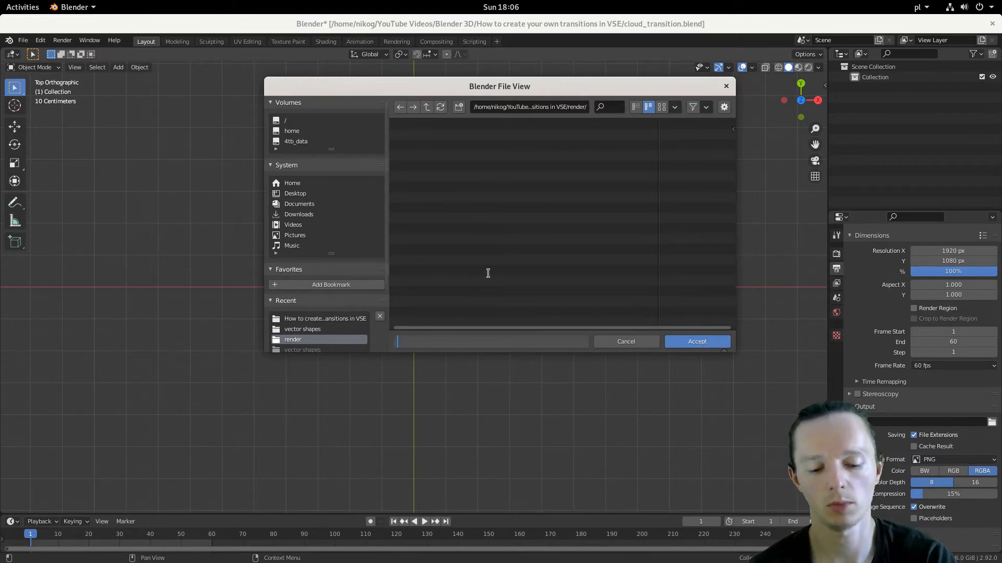
text(clo)
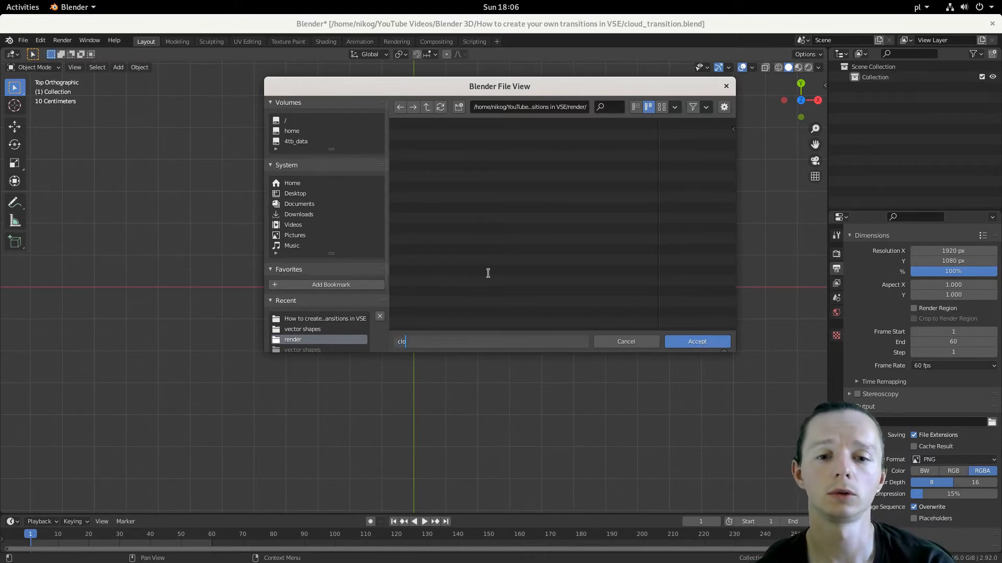
text(ud_transition)
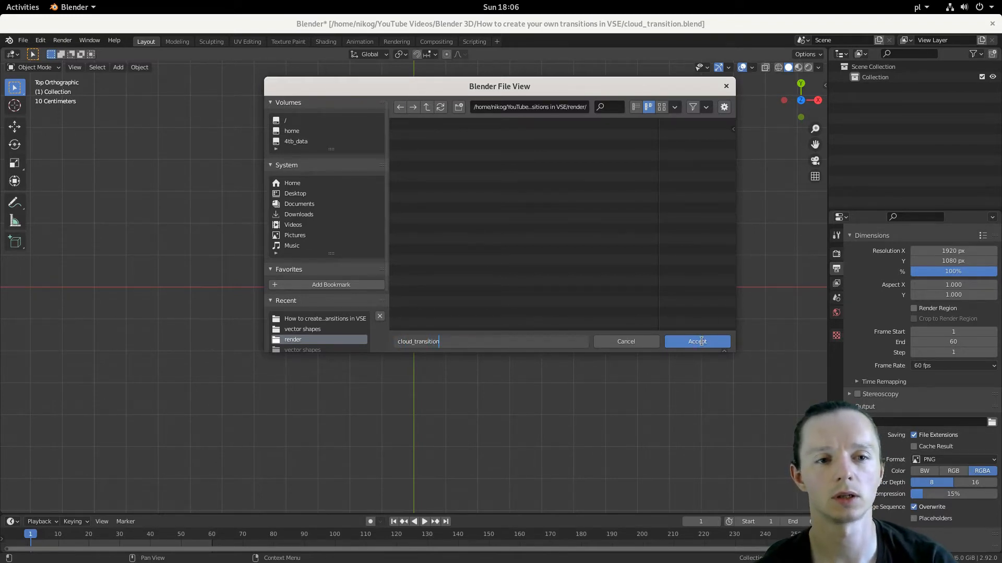
click(700, 340)
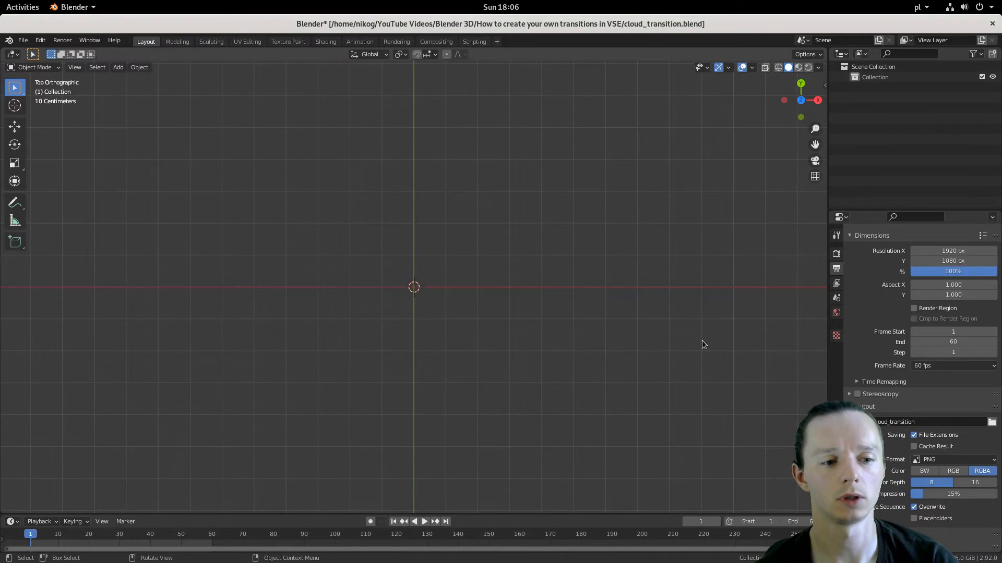
- Set the output format to FFmpeg Video with BW colour and save the project
click(966, 459)
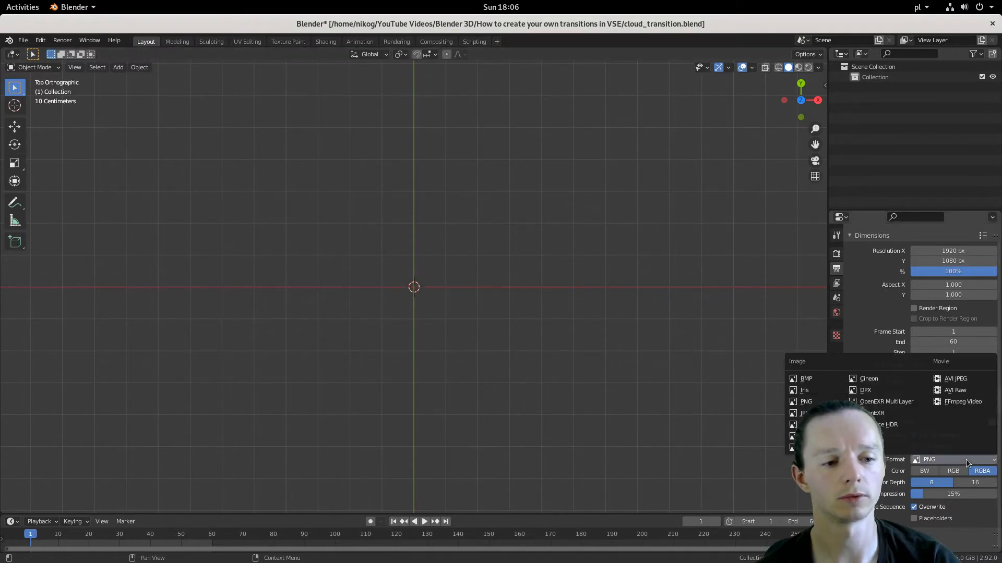
click(969, 402)
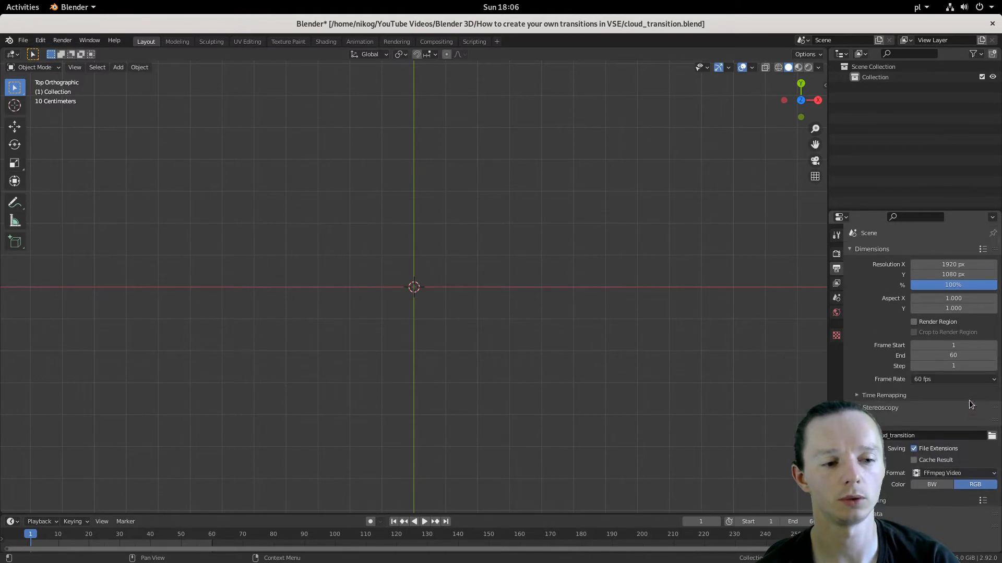
click(941, 485)
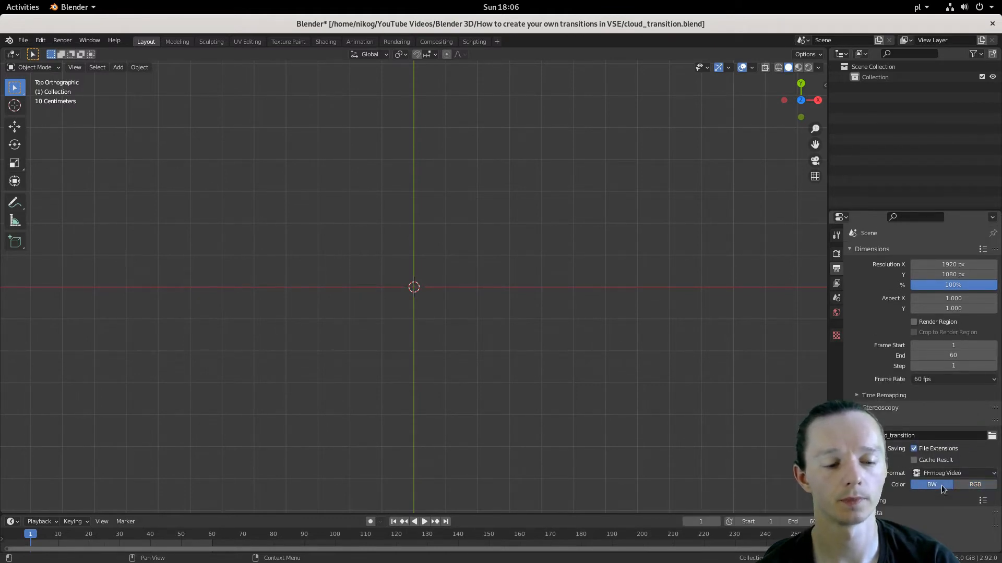
click(24, 41)
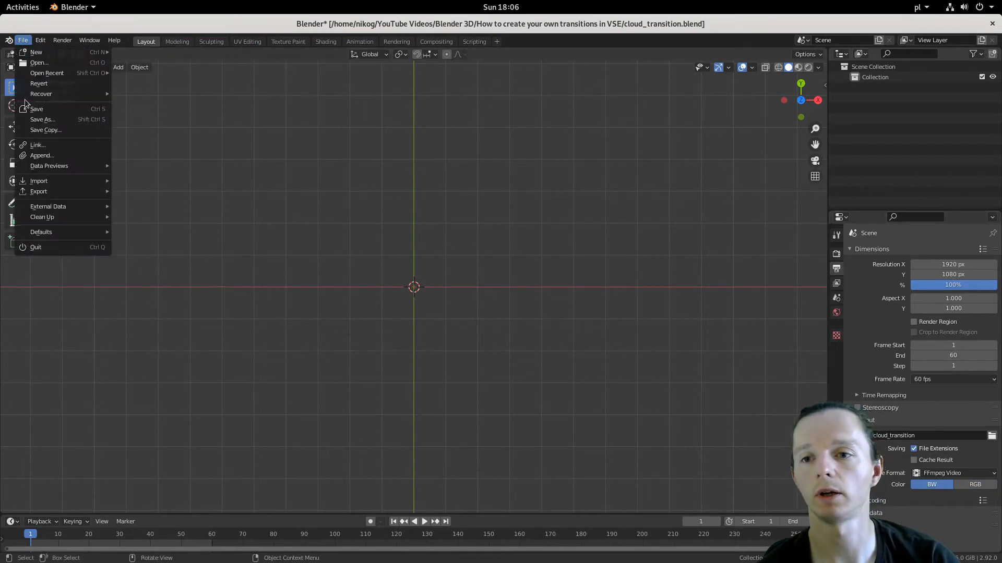
click(52, 109)
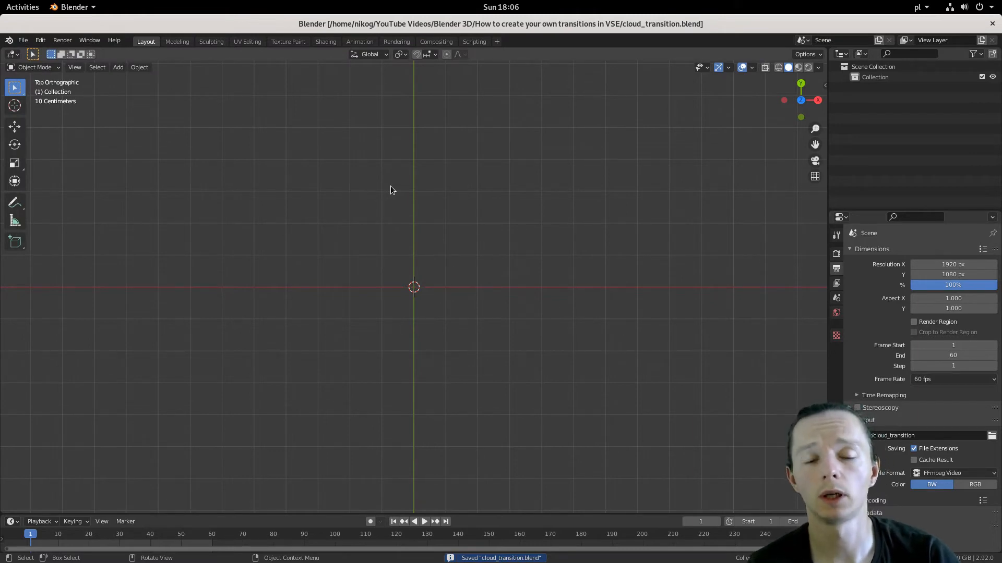
- Import cloud.svg from the vector shapes folder inside assets as Scalable Vector Graphics
click(23, 41)
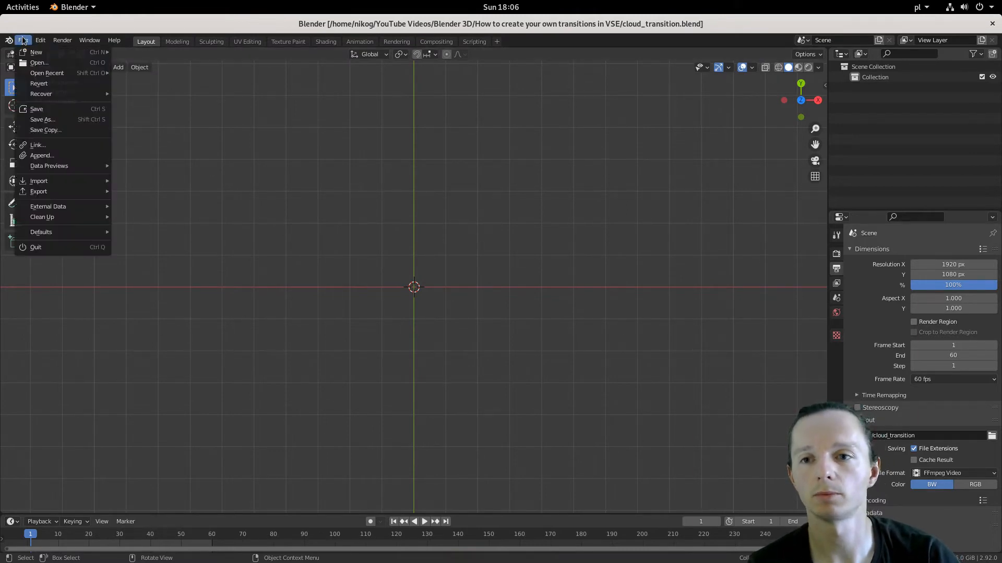
mouse_move(25, 44)
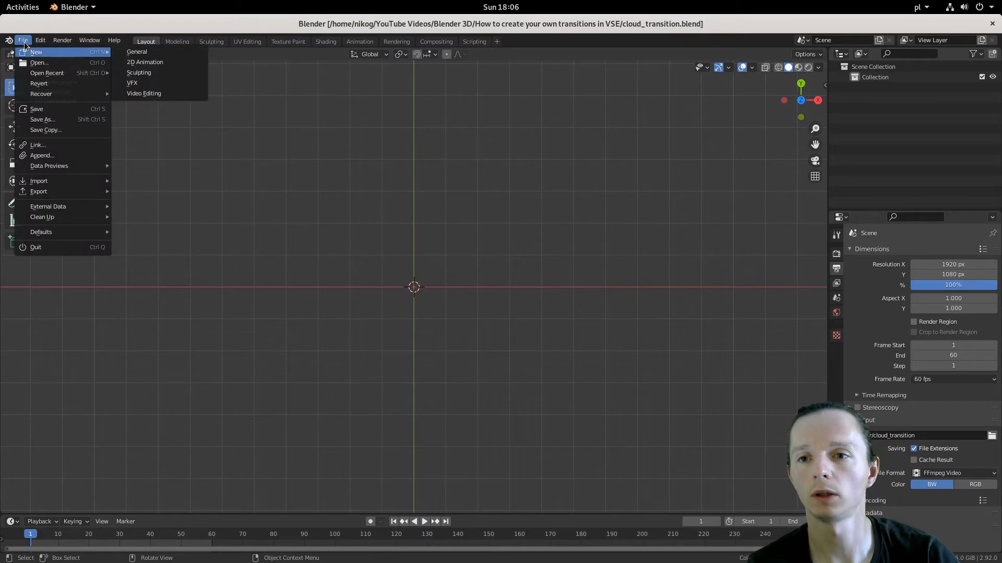
mouse_move(50, 181)
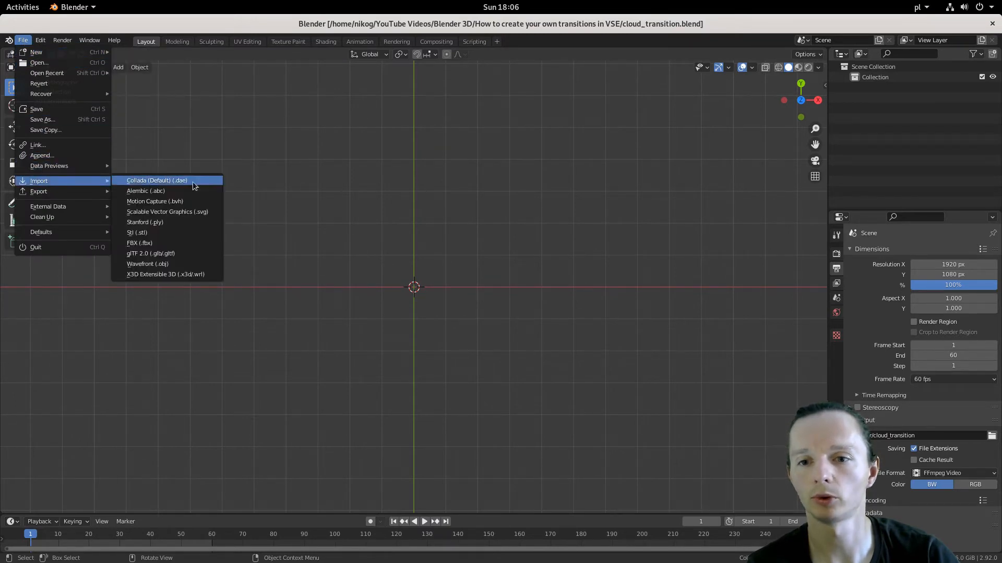
click(203, 214)
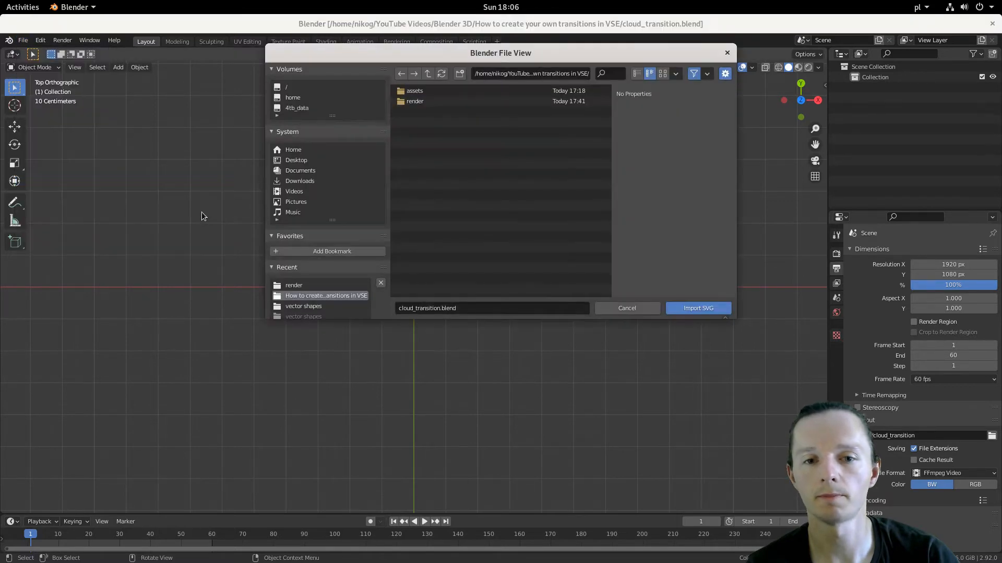
double_click(427, 91)
double_click(432, 100)
click(422, 90)
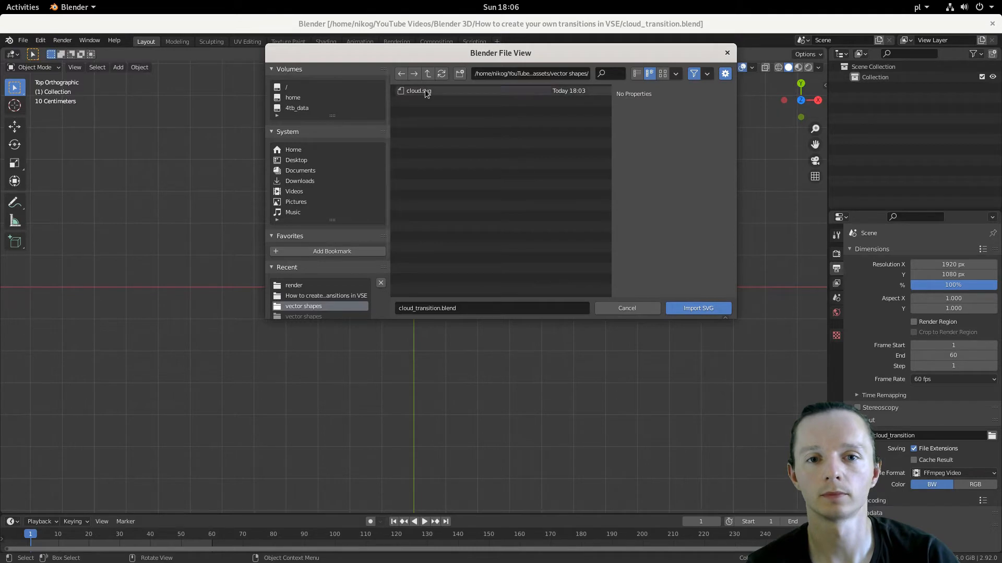
click(704, 309)
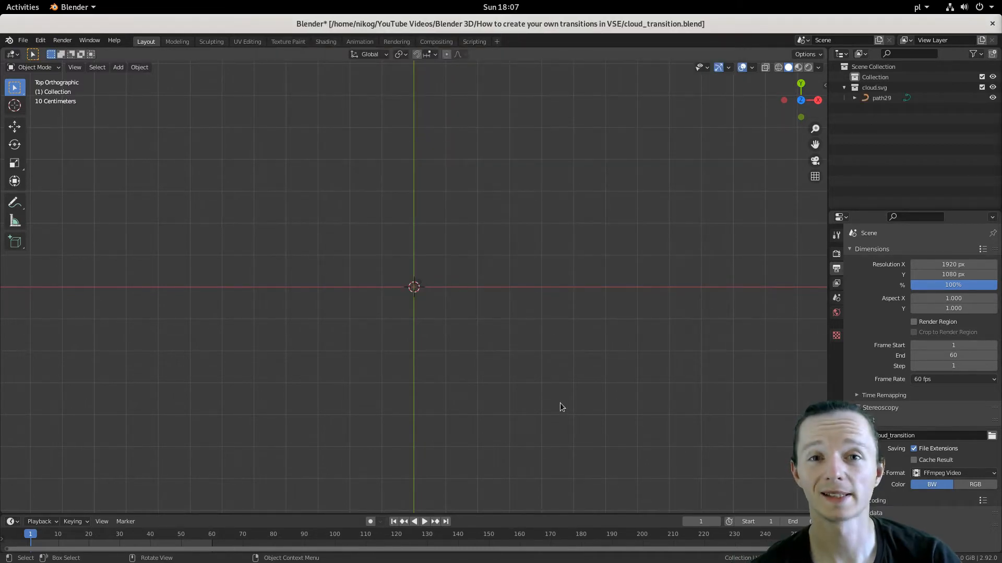
- Select the imported cloud curve and frame it in the viewport
drag(499, 344, 319, 232)
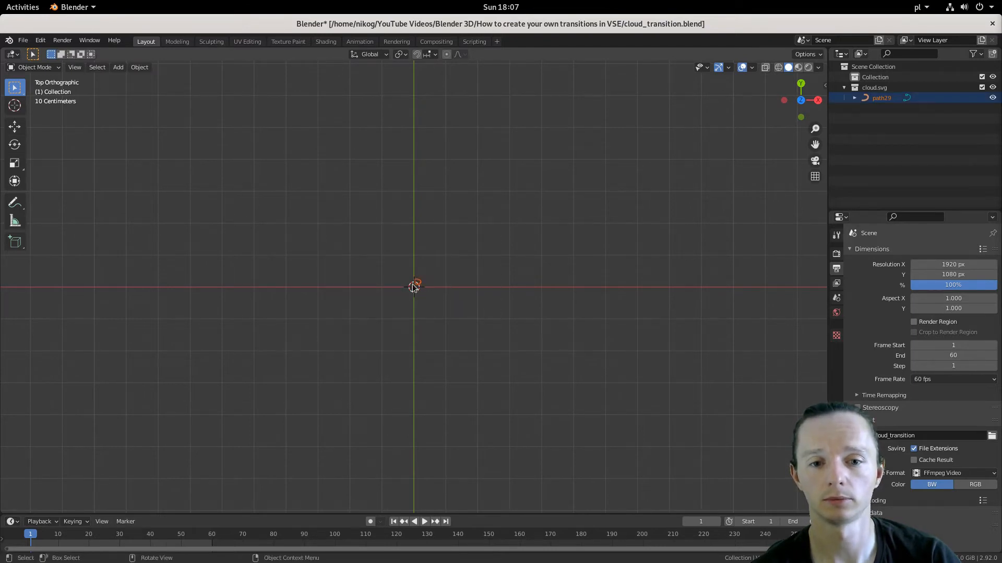
click(885, 100)
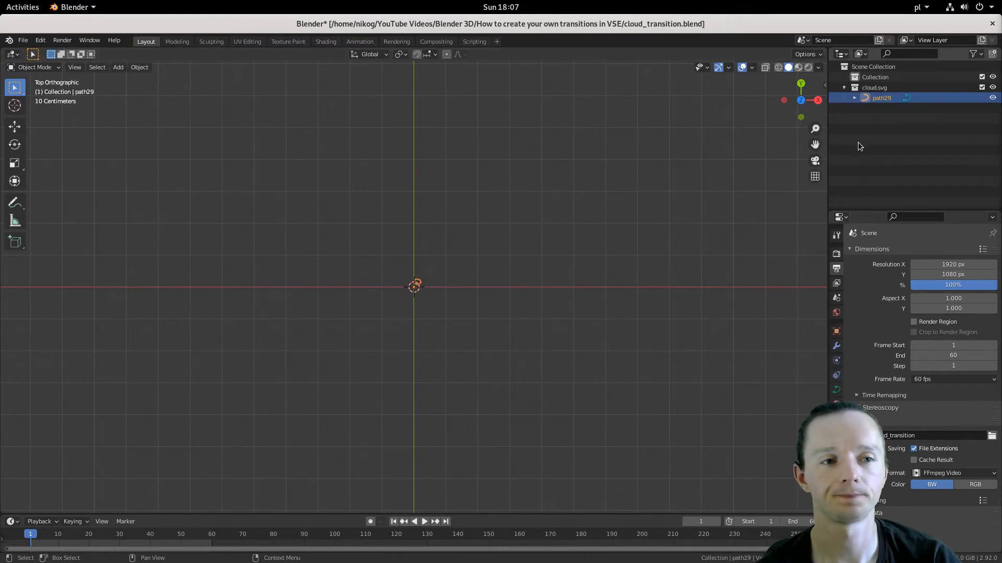
click(883, 121)
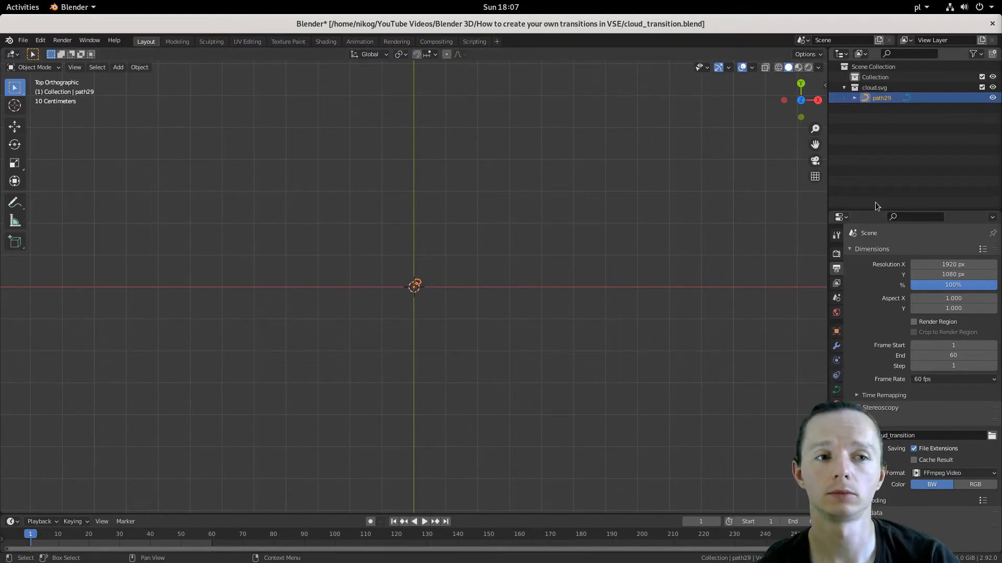
click(878, 98)
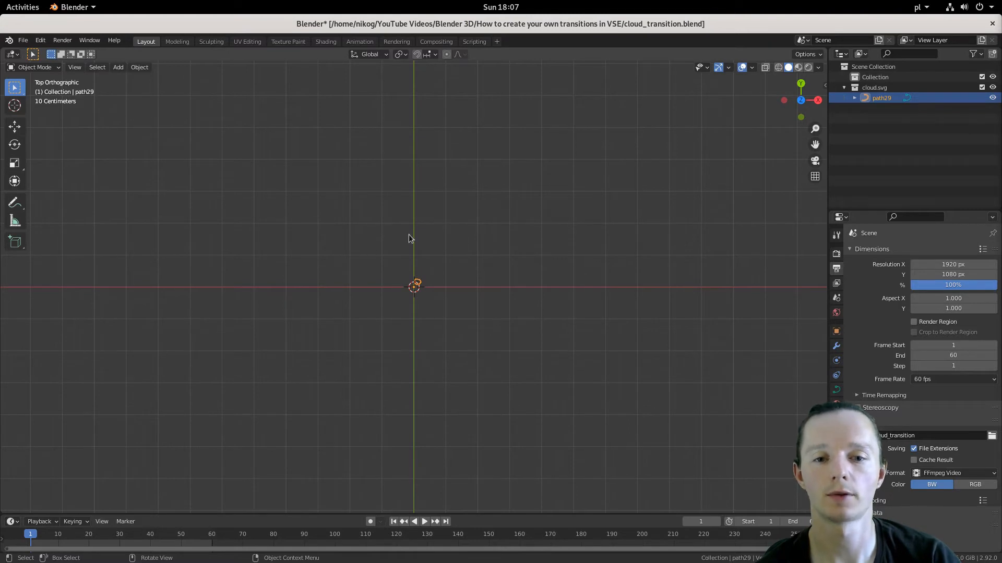
key(KP_Decimal)
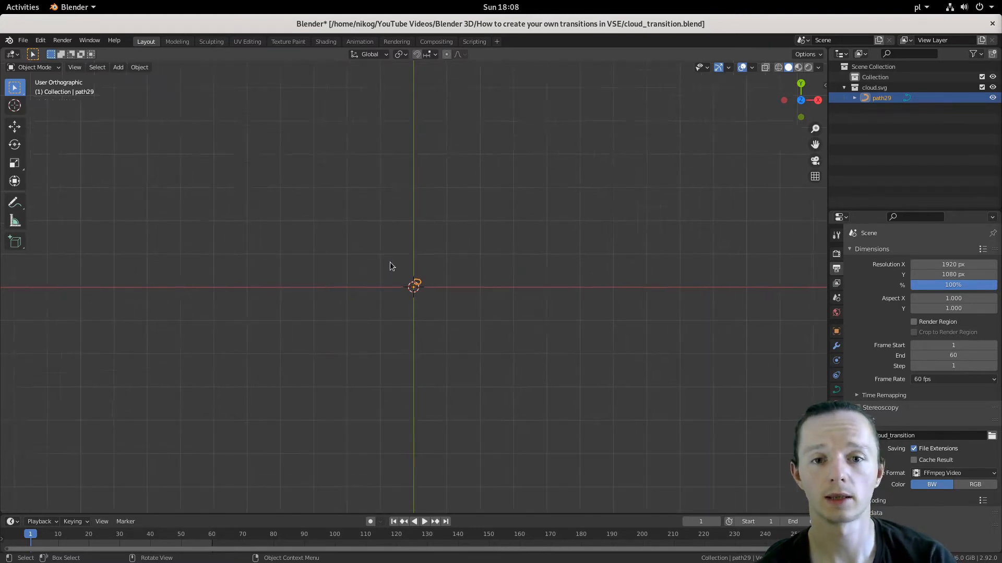
- Set the cloud curve's origin to the centre of its geometry
right_click(439, 233)
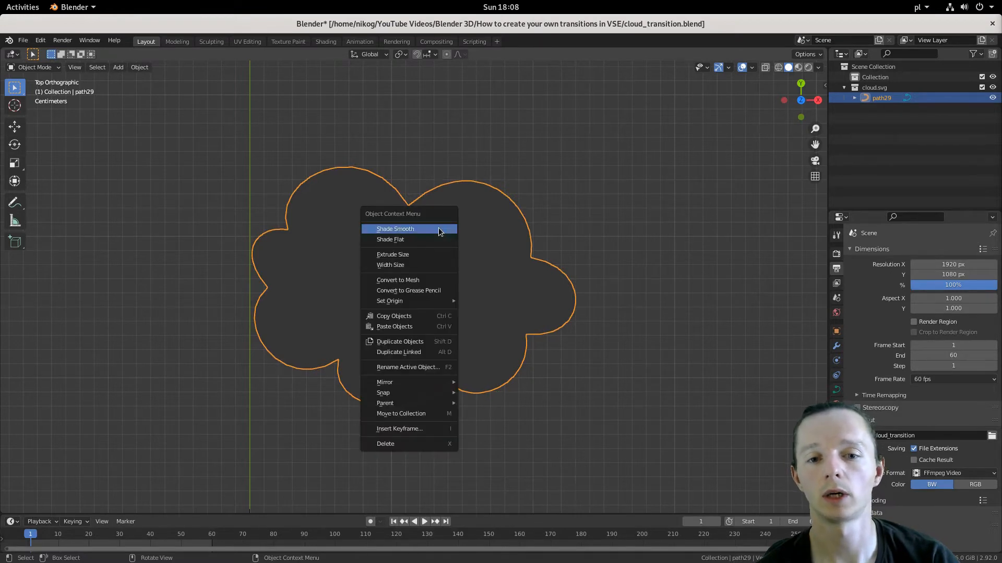
mouse_move(436, 303)
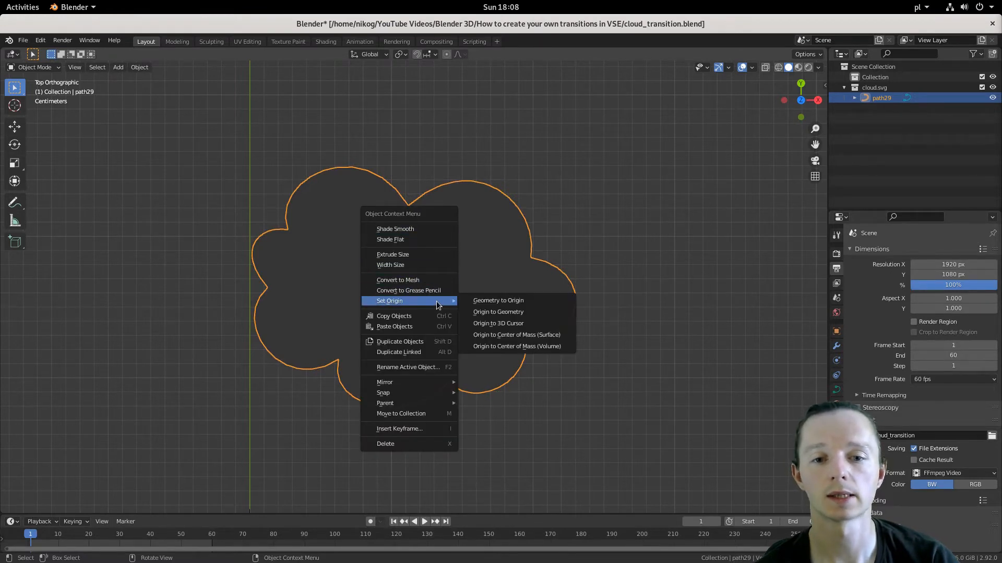
click(540, 319)
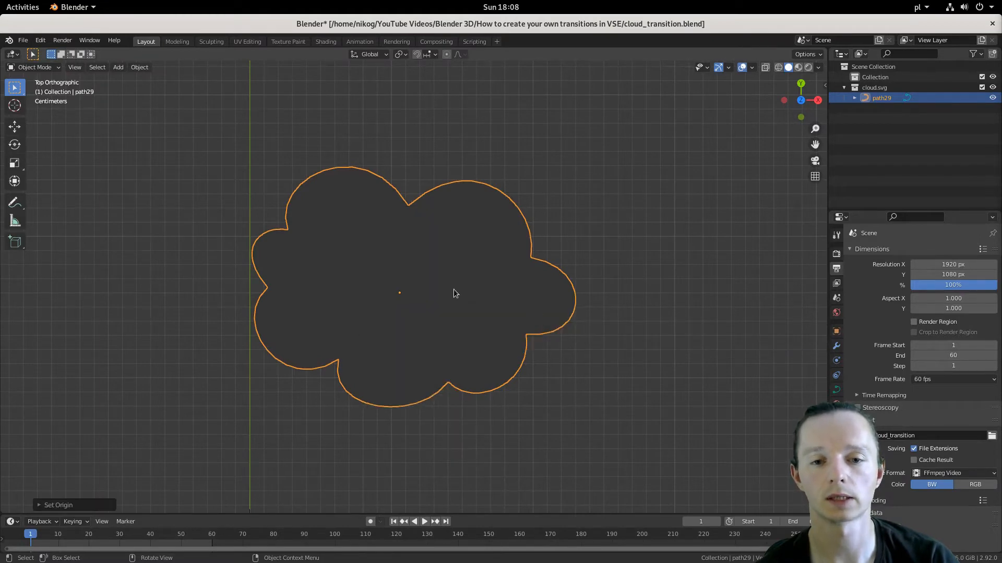
- Snap the cloud curve to the 3D cursor at the world origin and frame it in the viewport
scroll(416, 302, down, 2)
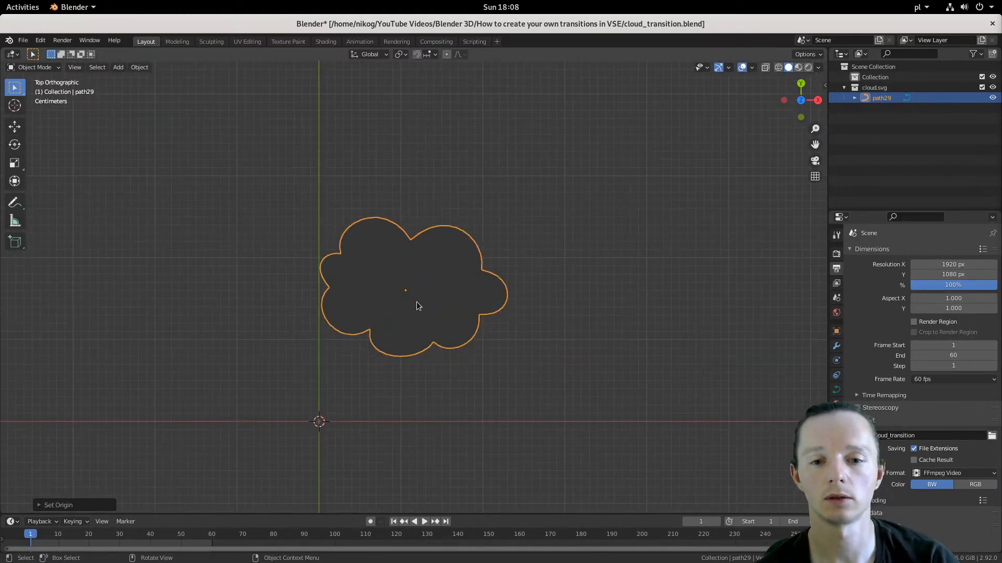
scroll(416, 292, down, 2)
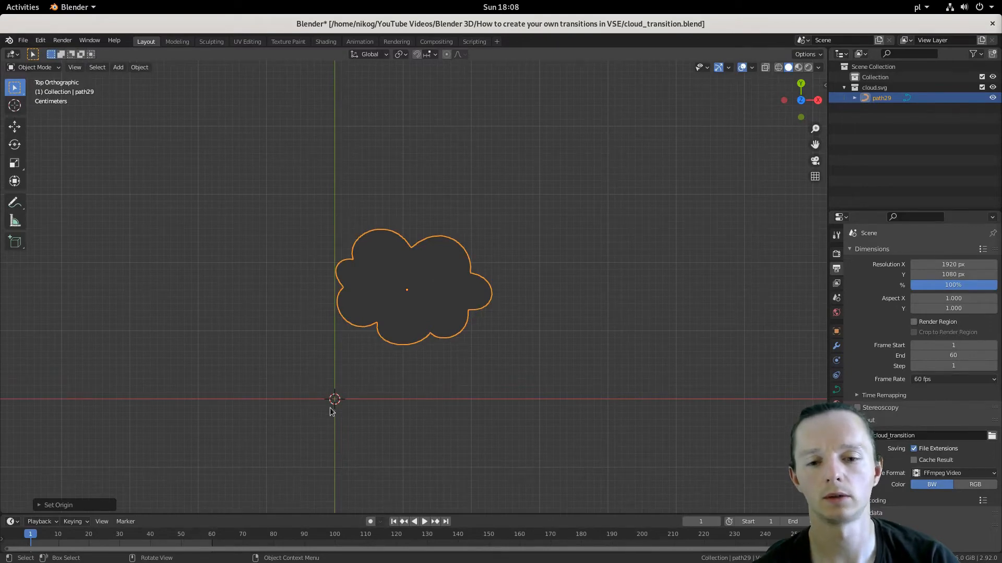
click(140, 68)
mouse_move(164, 132)
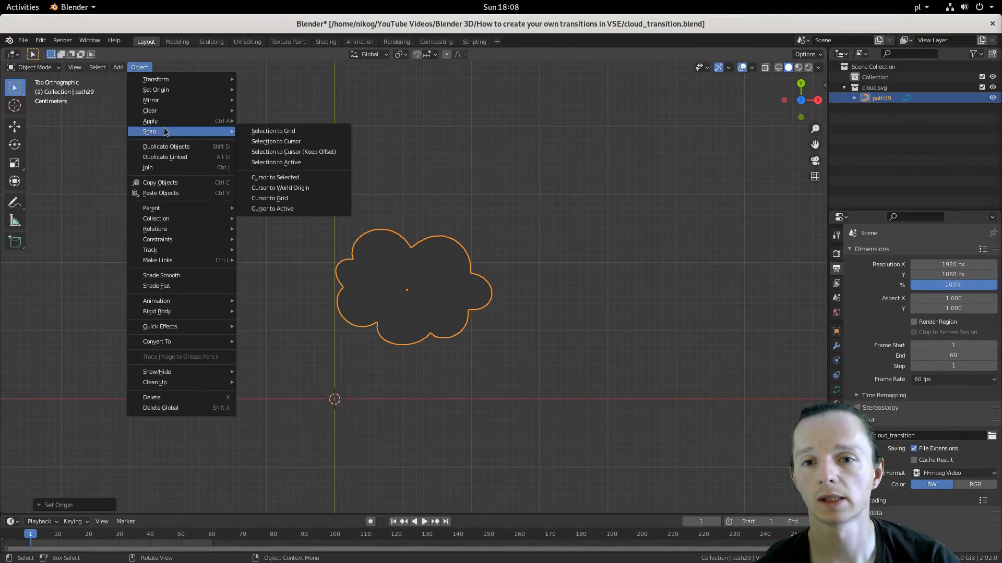
click(314, 141)
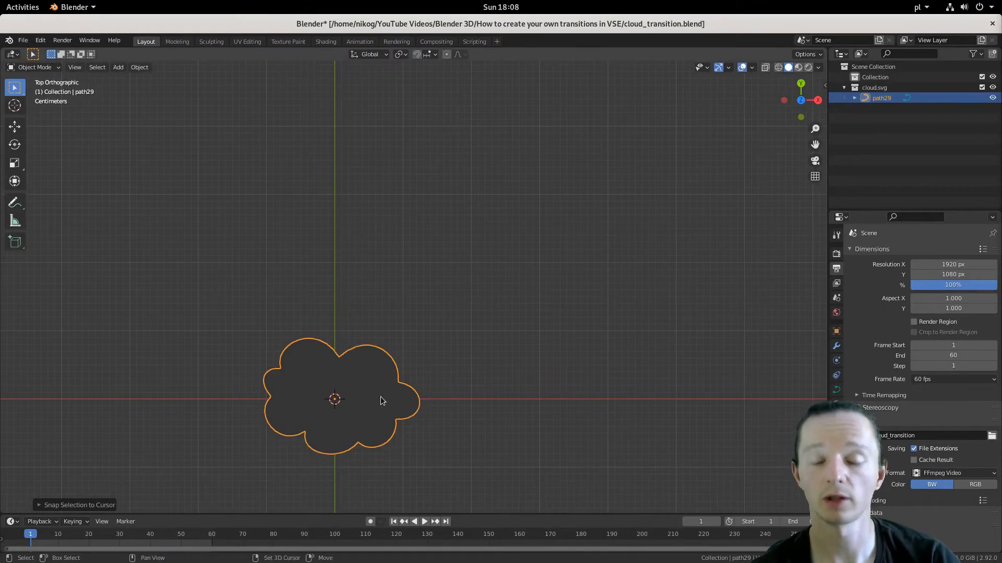
key(KP_Decimal)
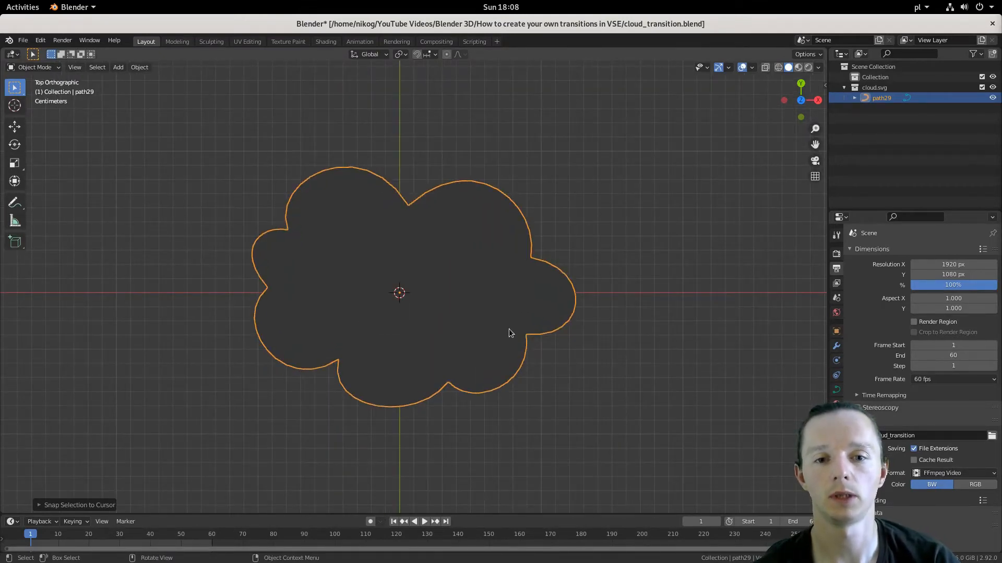
scroll(510, 332, down, 4)
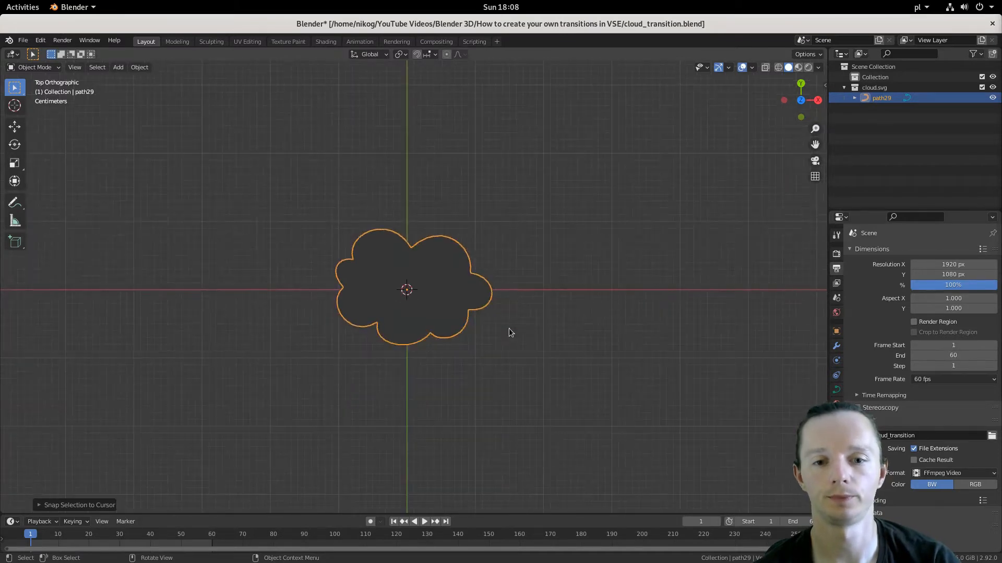
scroll(510, 332, down, 1)
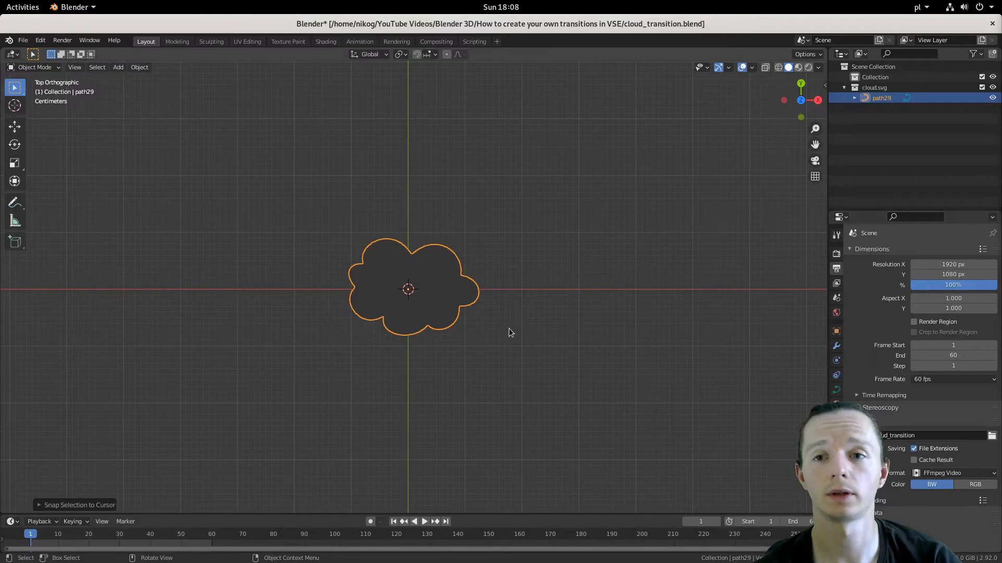
- Add a camera at the 3D cursor and switch its lens type to Orthographic
click(117, 70)
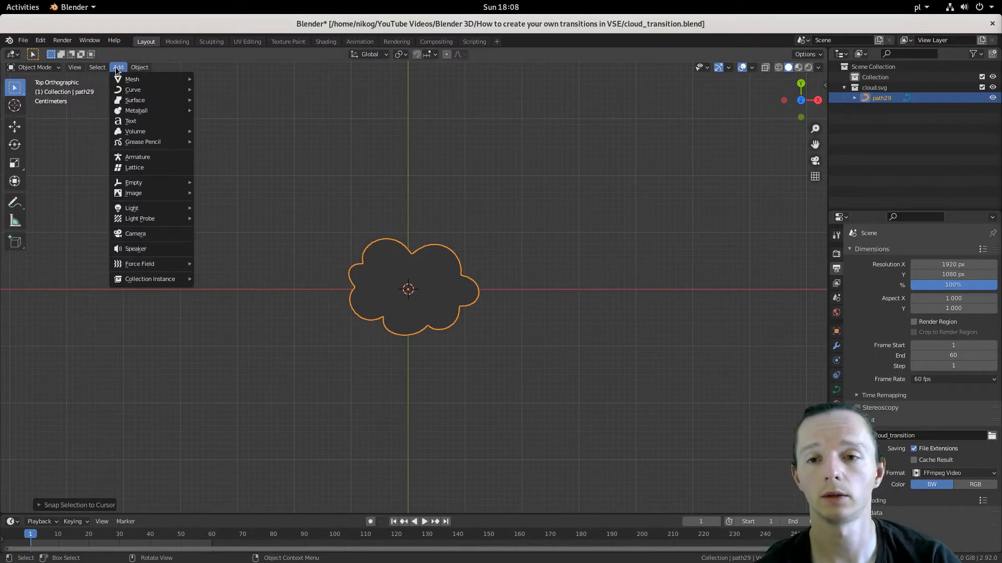
click(136, 233)
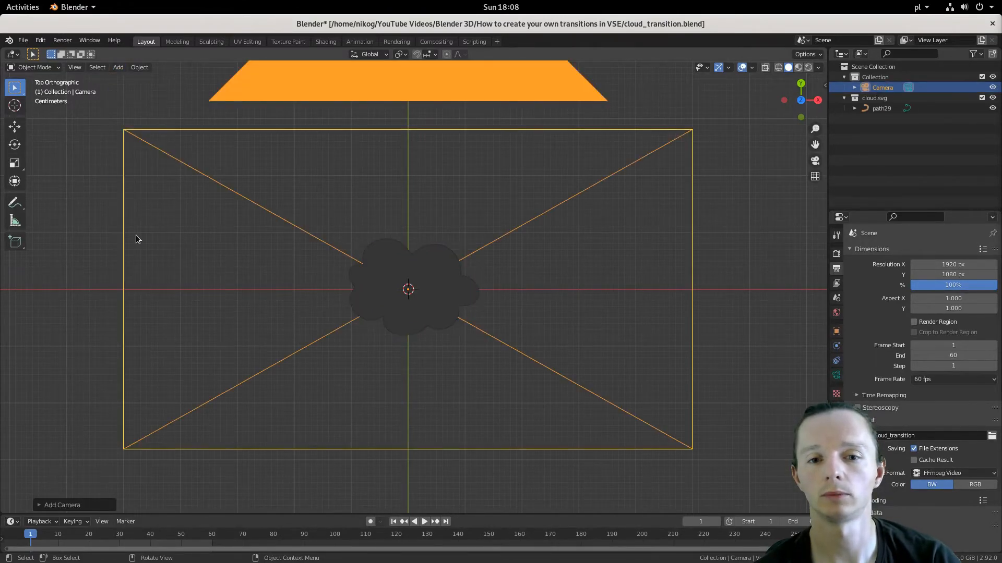
click(837, 377)
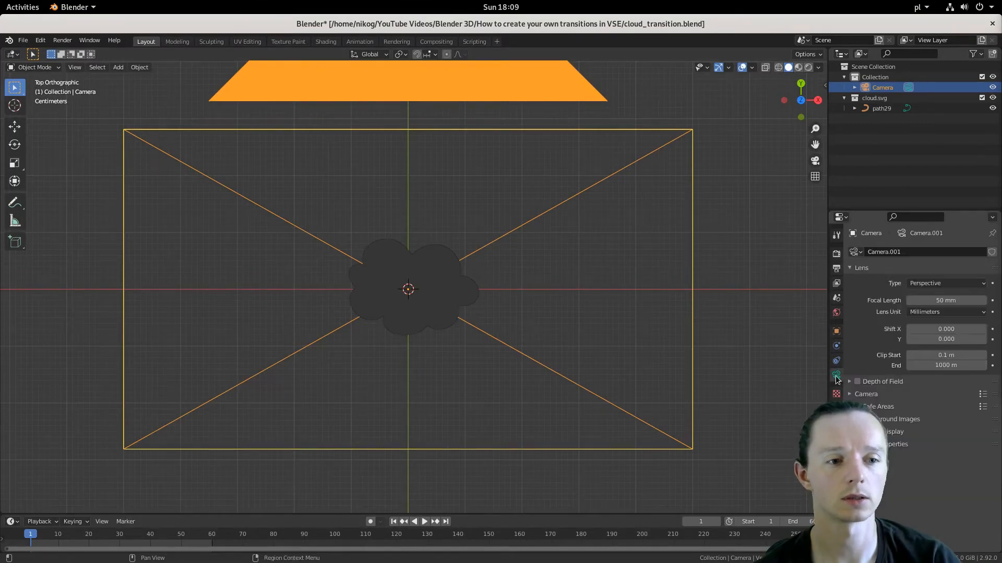
click(946, 284)
click(933, 311)
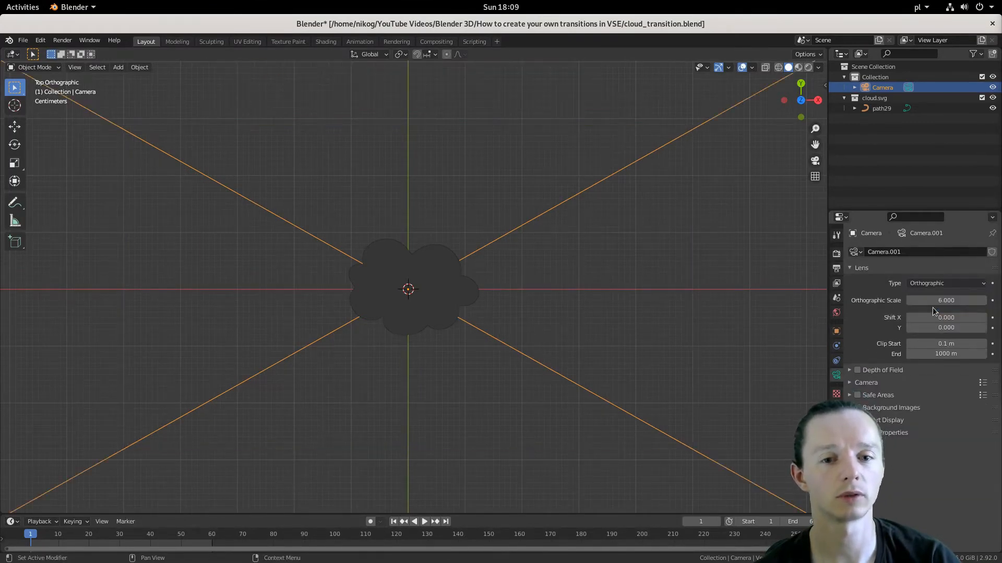
- Examine the camera's placement relative to the cloud from several angles and through the camera view
scroll(440, 273, down, 5)
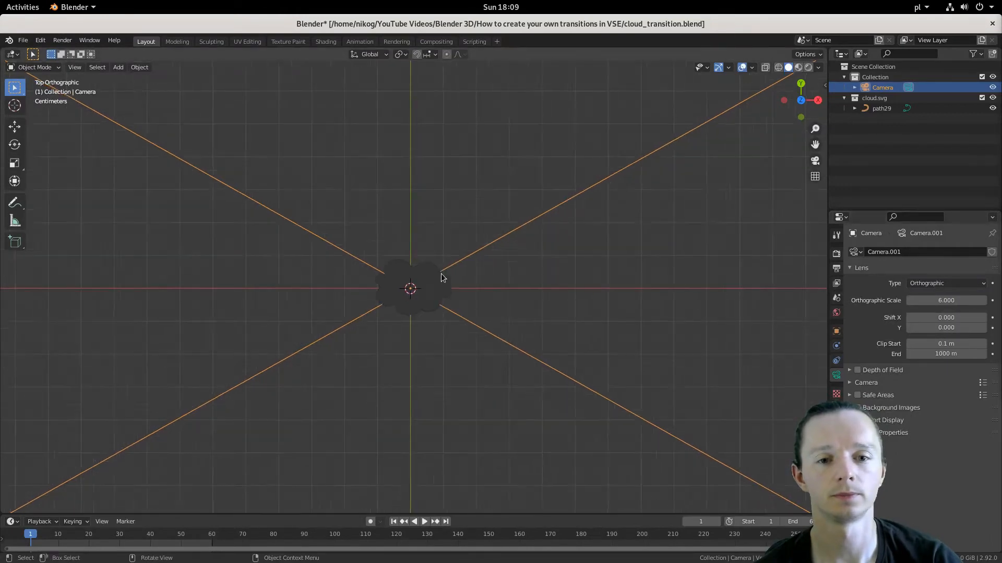
scroll(440, 273, up, 1)
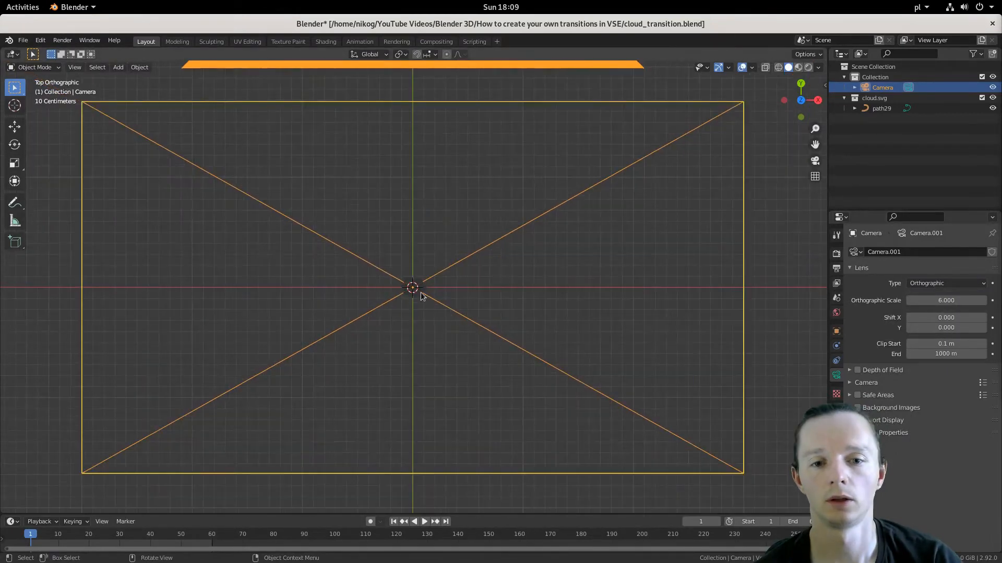
middle_drag(498, 314, 430, 334)
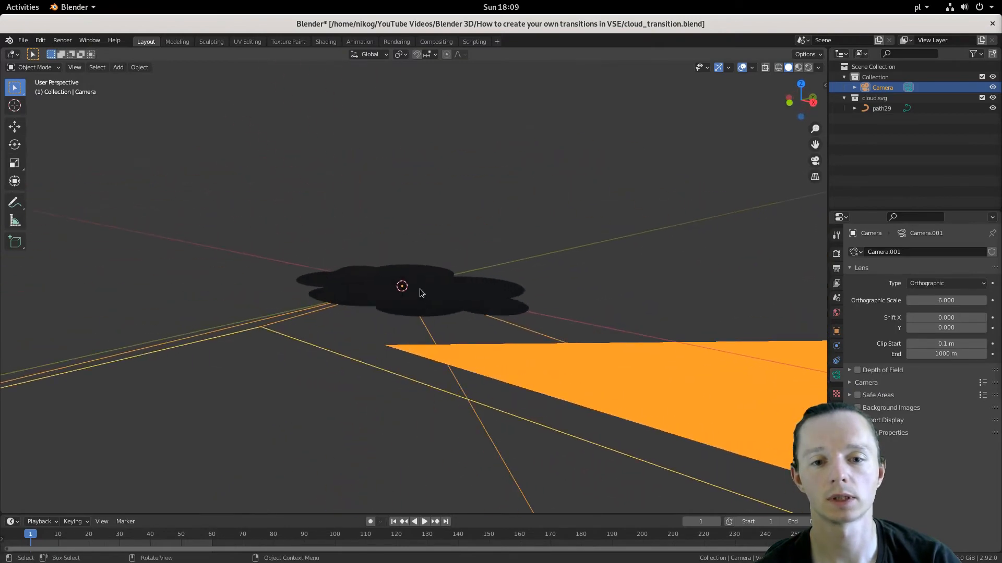
click(415, 311)
click(447, 381)
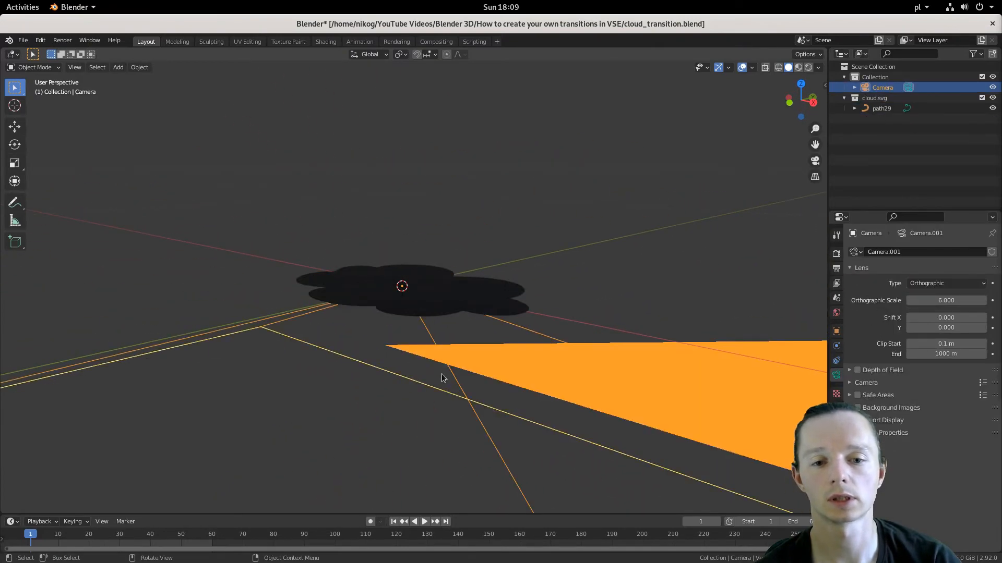
middle_drag(443, 376, 477, 413)
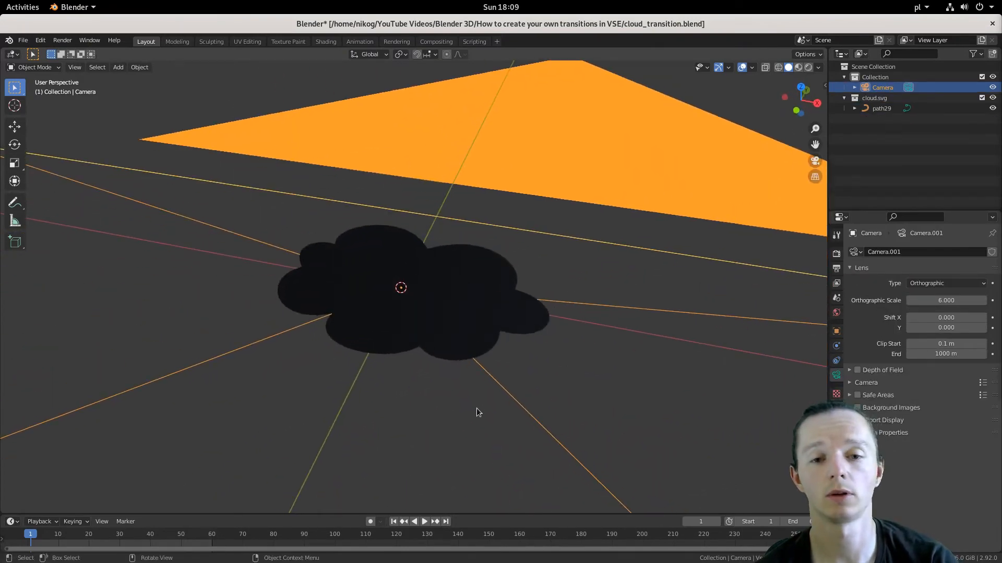
key(KP_0)
scroll(434, 250, down, 5)
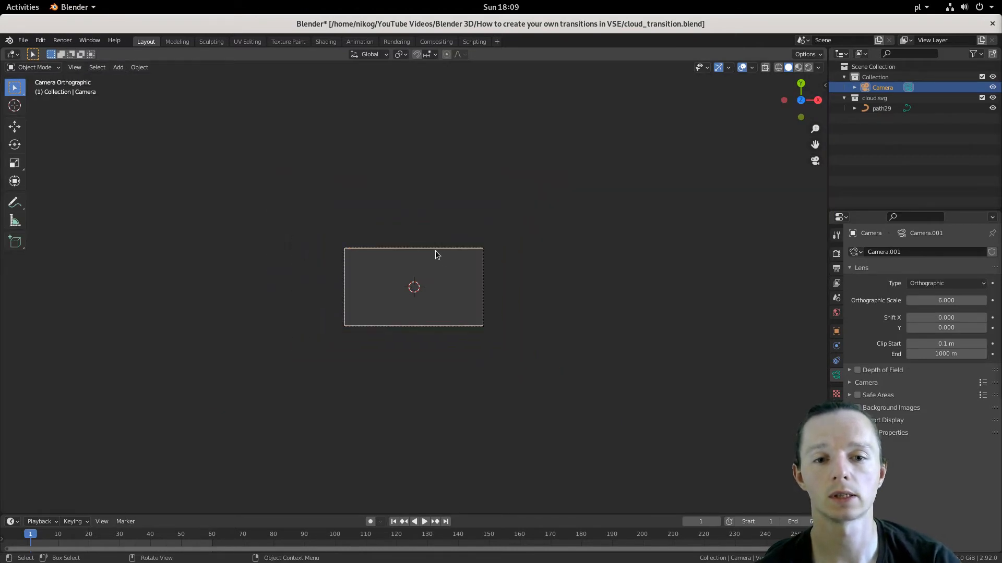
scroll(435, 251, up, 9)
scroll(438, 272, down, 3)
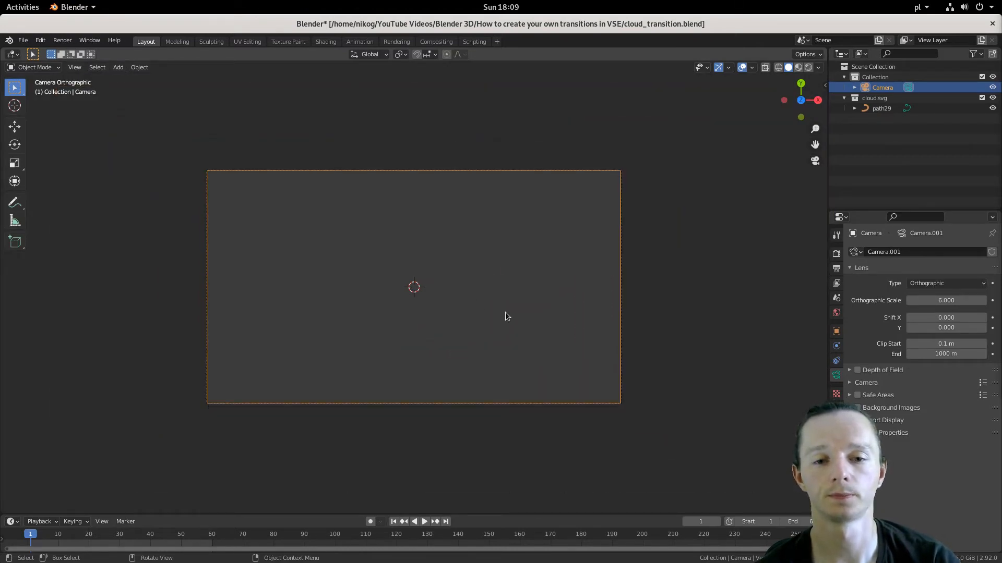
middle_drag(556, 374, 438, 242)
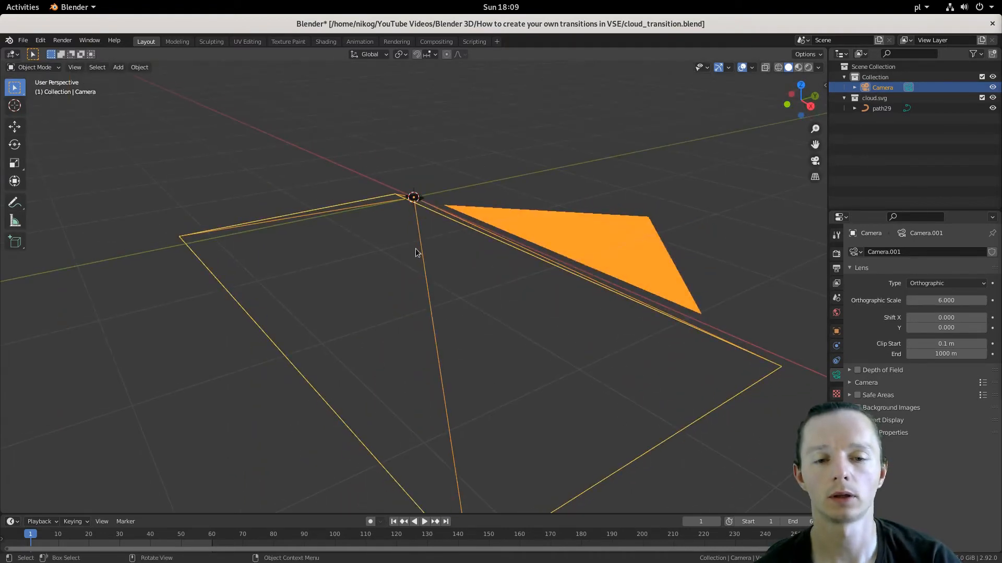
middle_drag(361, 350, 389, 359)
scroll(390, 359, down, 2)
shift+middle_drag(423, 290, 424, 329)
scroll(409, 337, up, 5)
scroll(407, 349, down, 2)
- Align the camera to the top view of the cloud, deselect it, and fit the camera frame in the viewport
key(KP_7)
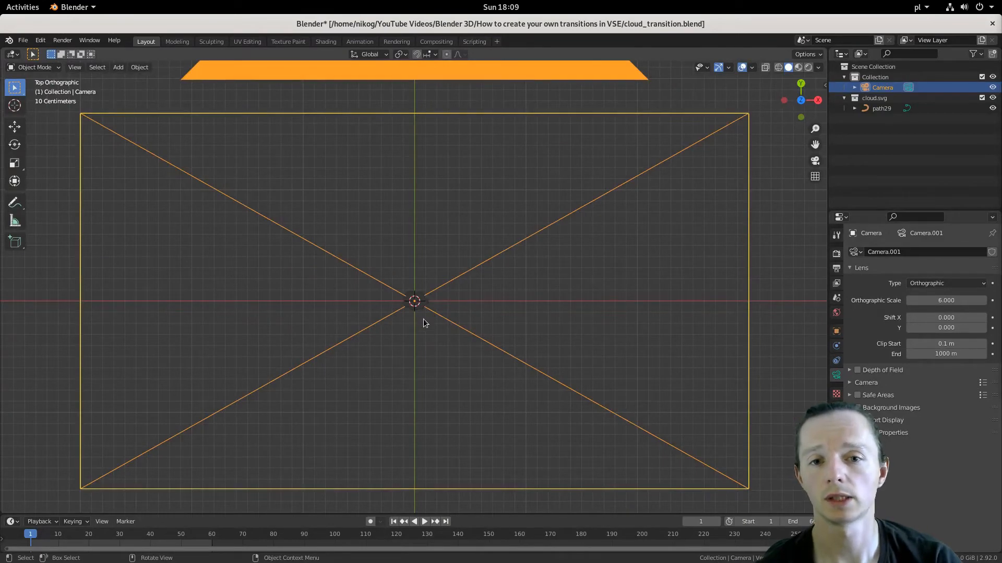
scroll(423, 348, up, 4)
scroll(421, 346, down, 4)
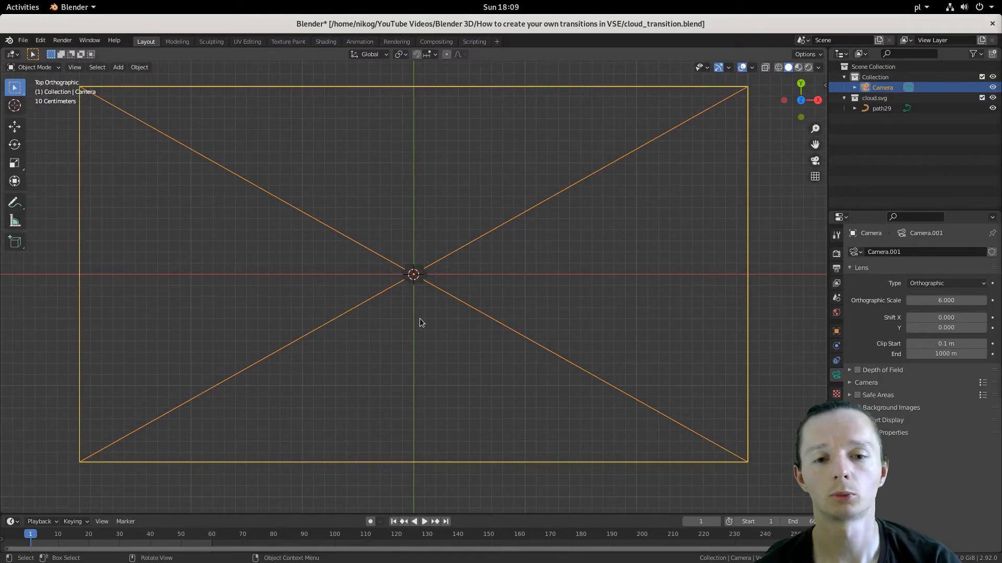
key(KP_0)
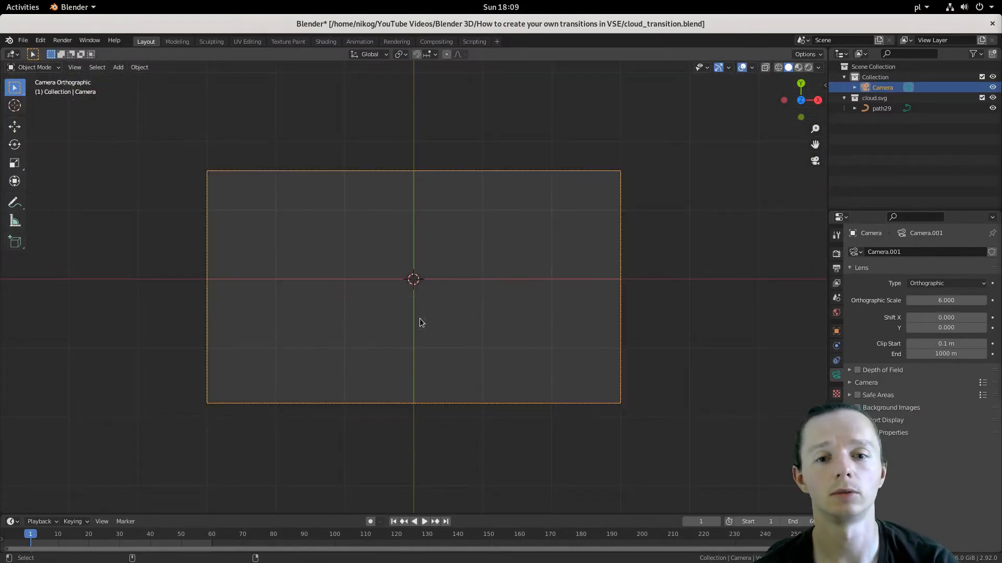
click(420, 323)
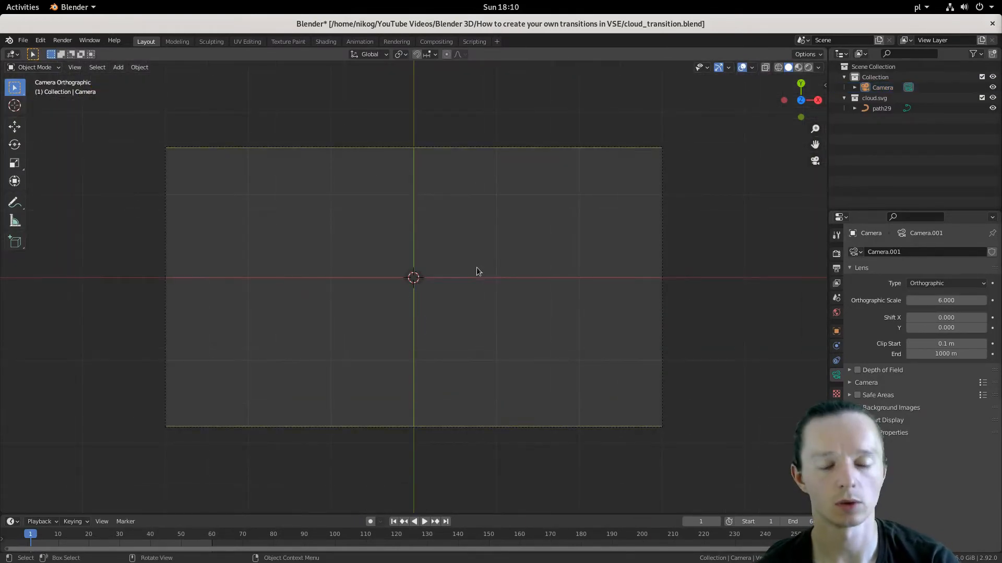
key(Home)
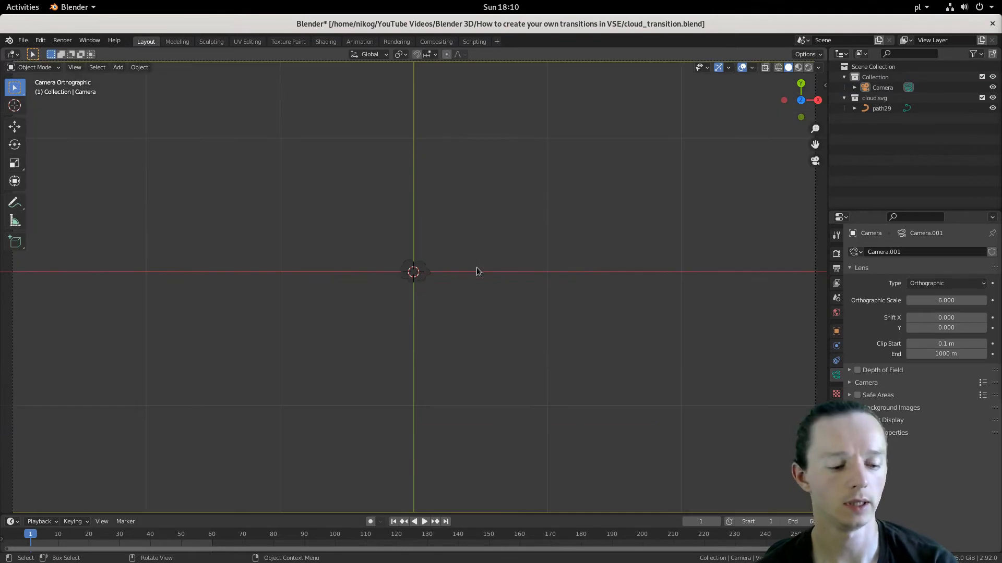
scroll(477, 272, down, 1)
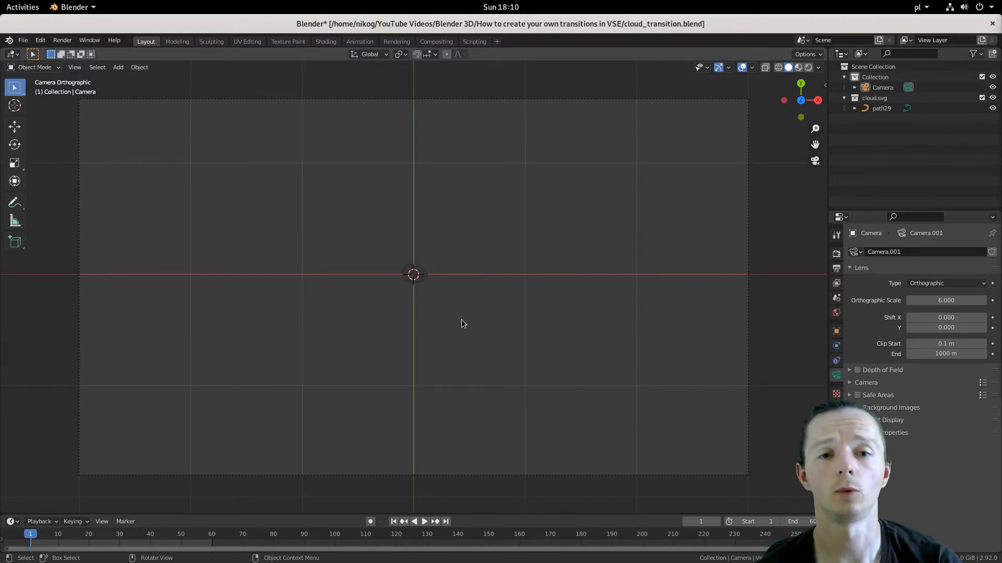
- Enable nodes on the cloud's SVGMat.001 material, set its surface shader to Emission, and check the emission colour
click(422, 282)
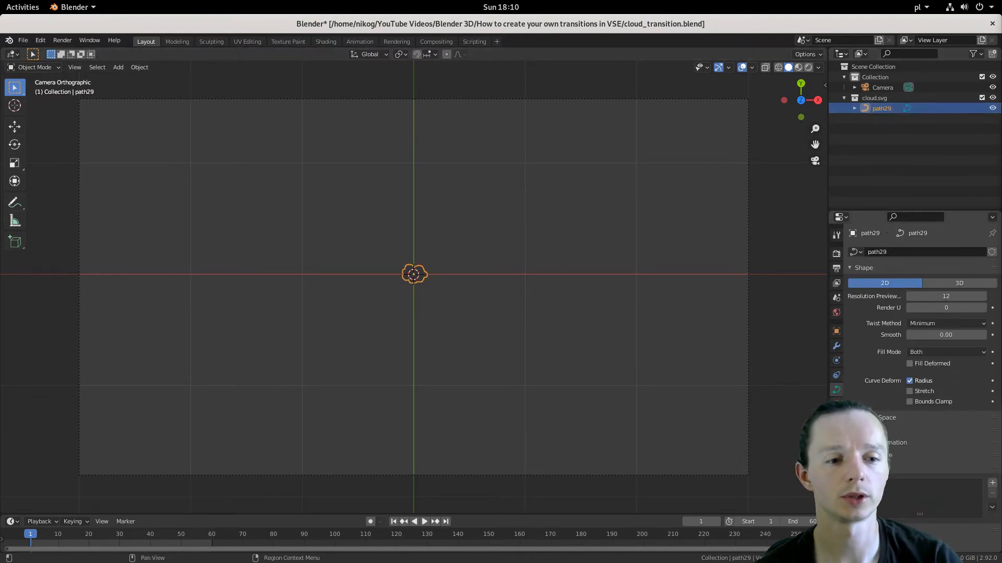
click(837, 404)
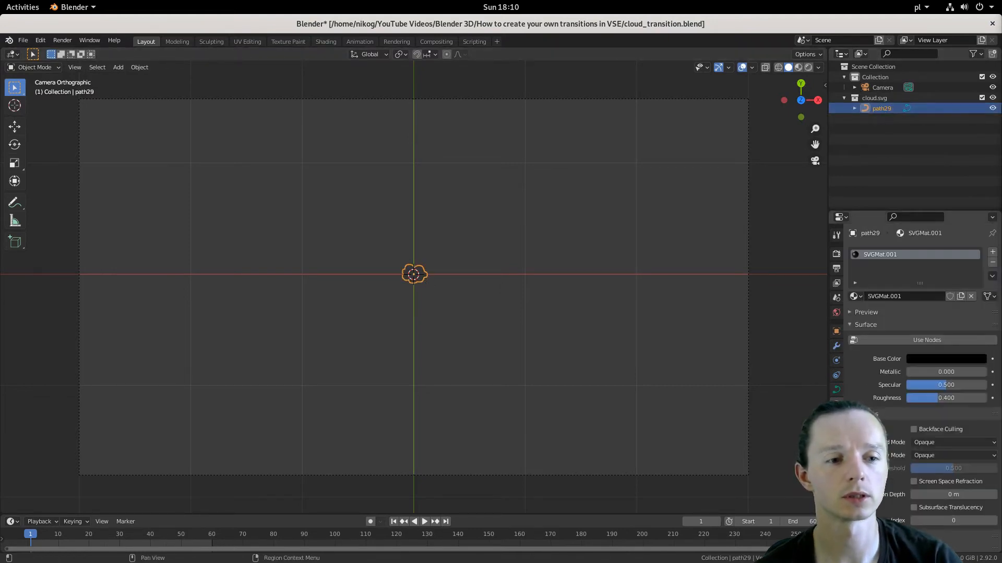
click(952, 343)
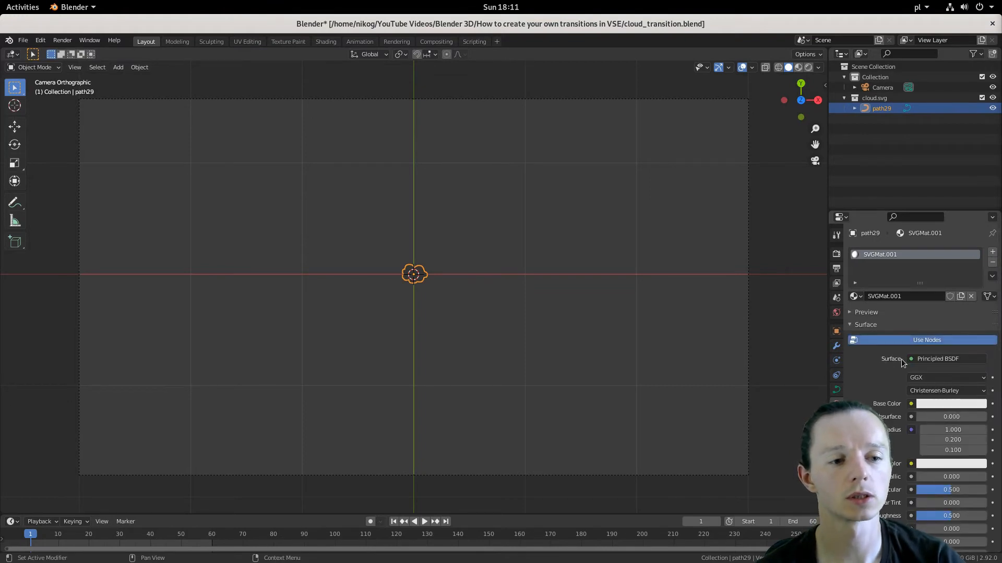
right_click(944, 364)
click(942, 360)
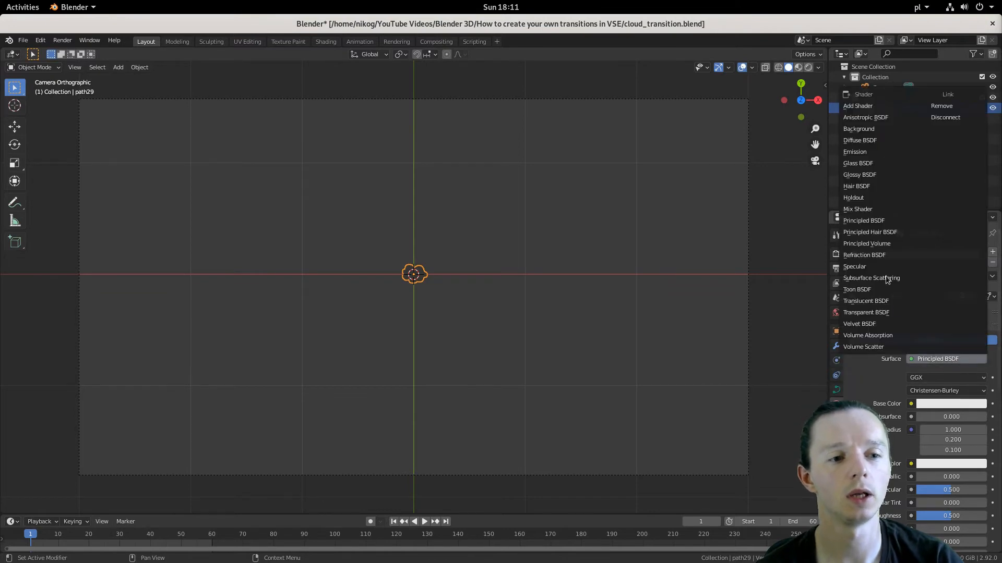
click(864, 151)
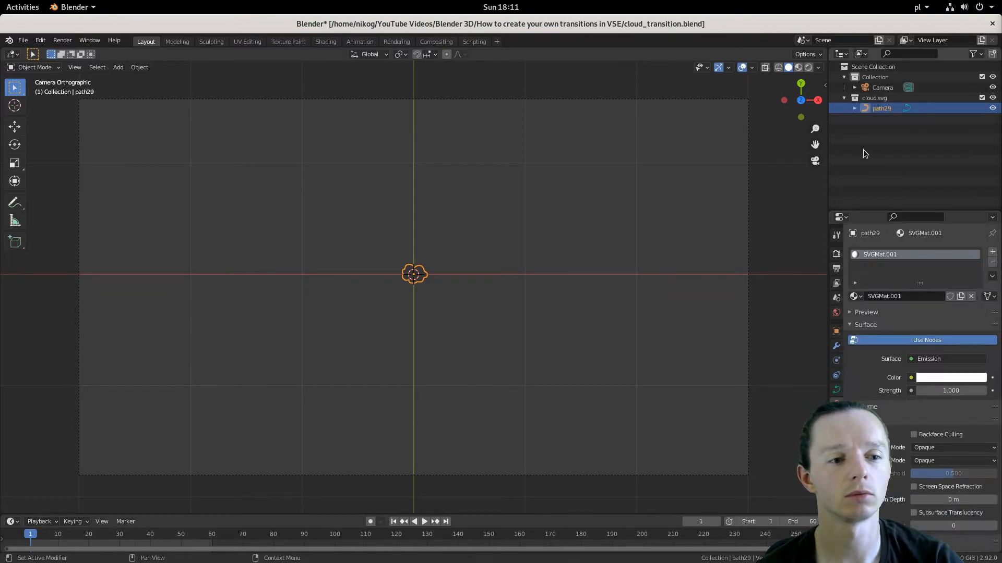
click(952, 377)
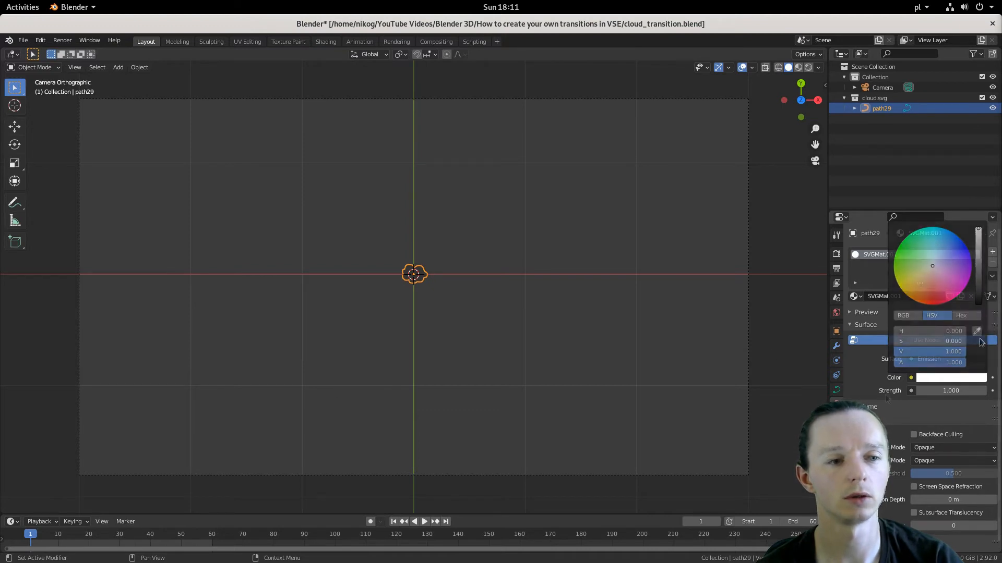
- Render the current frame of the white cloud, inspect the result in the Rendering workspace, and return to the Layout workspace
click(63, 40)
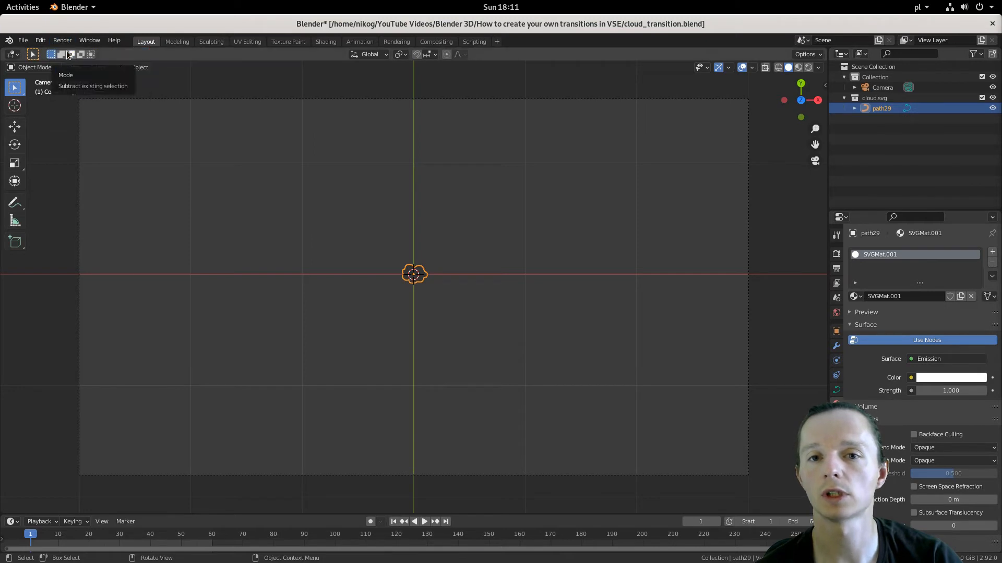
click(396, 42)
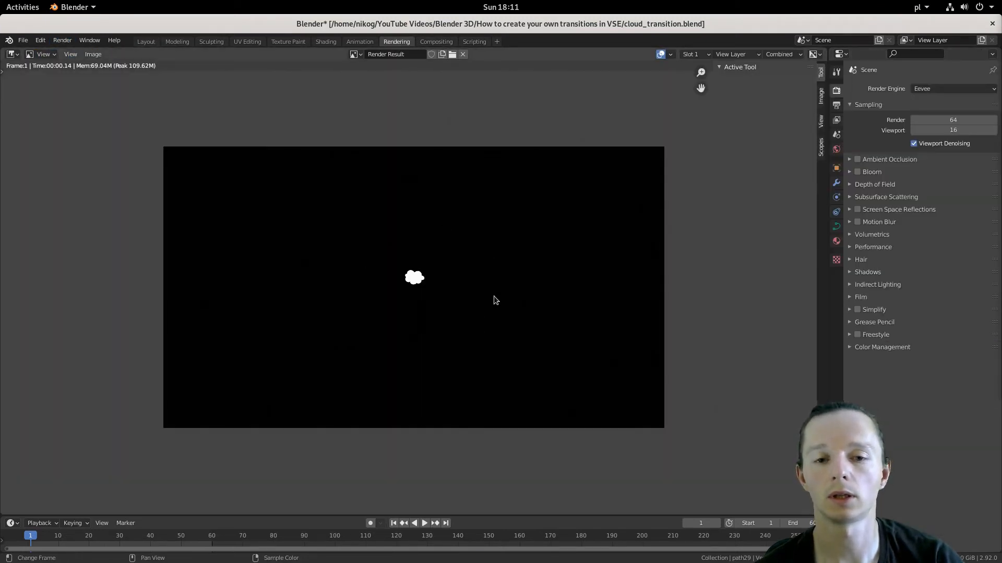
click(146, 42)
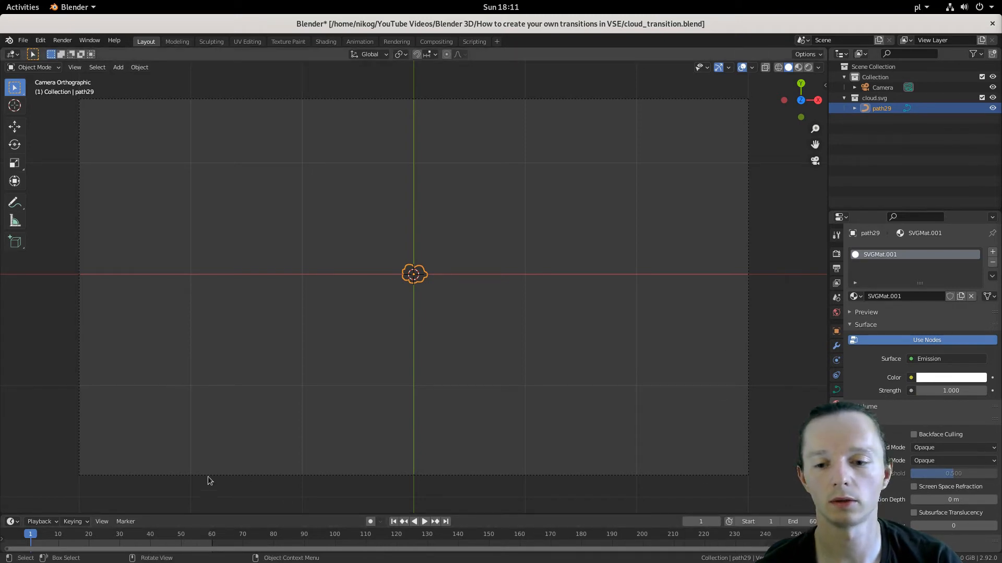
- Scrub through the timeline and set the current frame to 60
key(space)
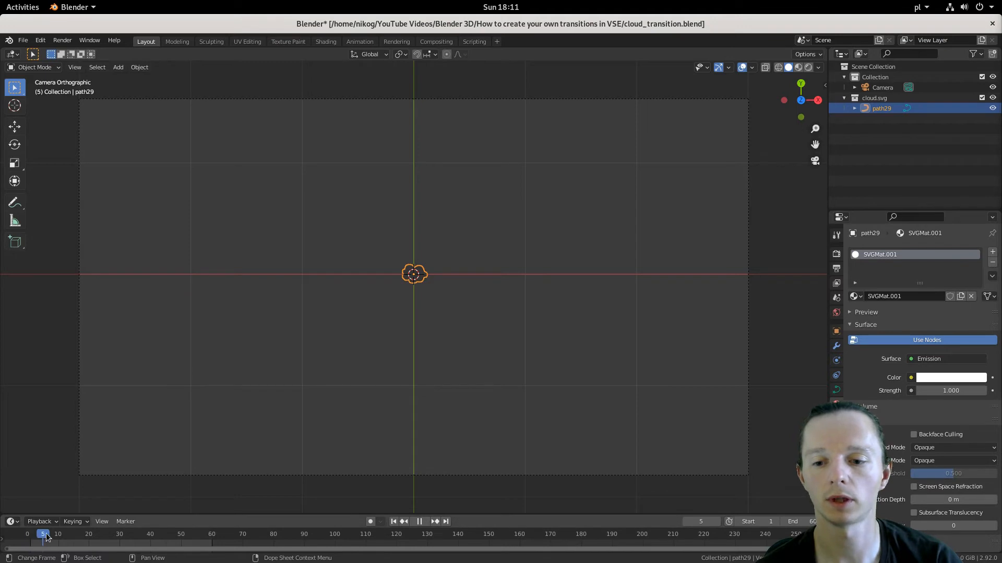
mouse_move(114, 537)
mouse_down()
mouse_move(58, 537)
mouse_move(213, 537)
mouse_up()
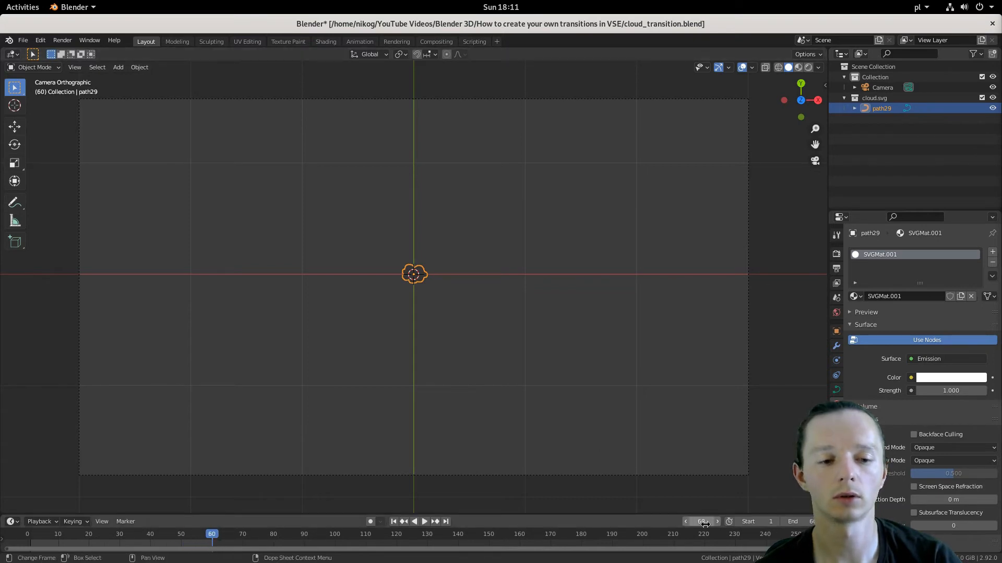
click(701, 522)
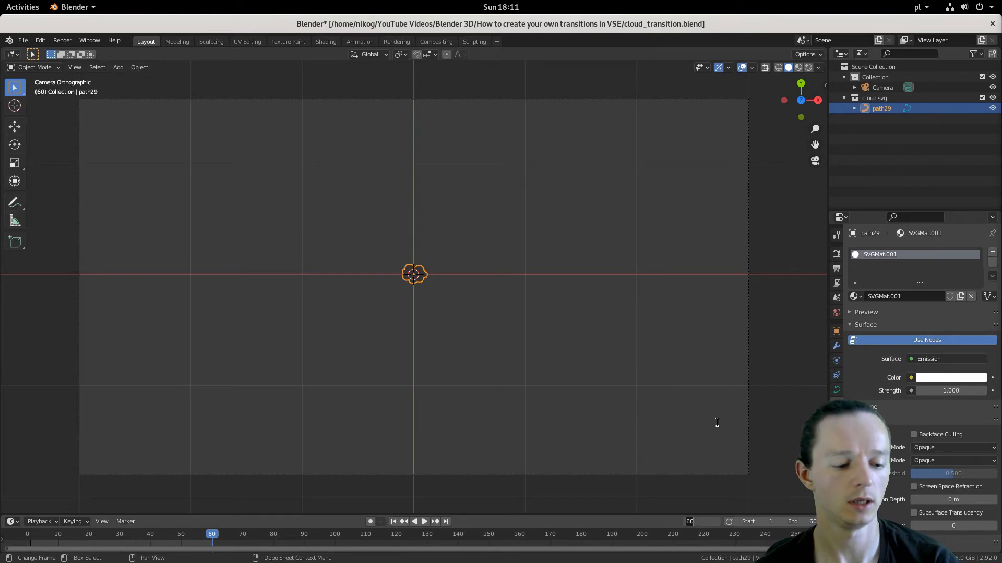
text(30)
key(Return)
text(6)
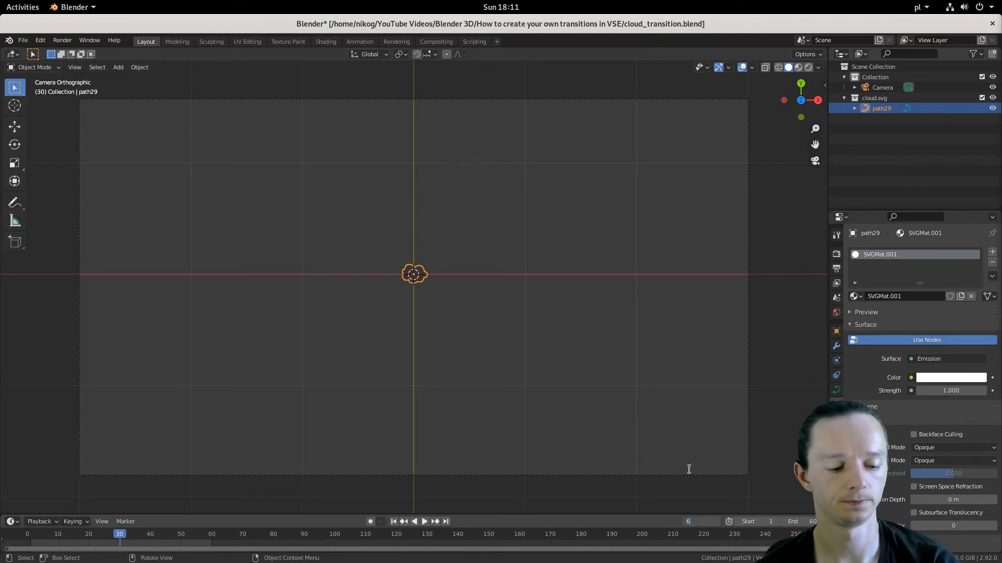
text(0)
key(Return)
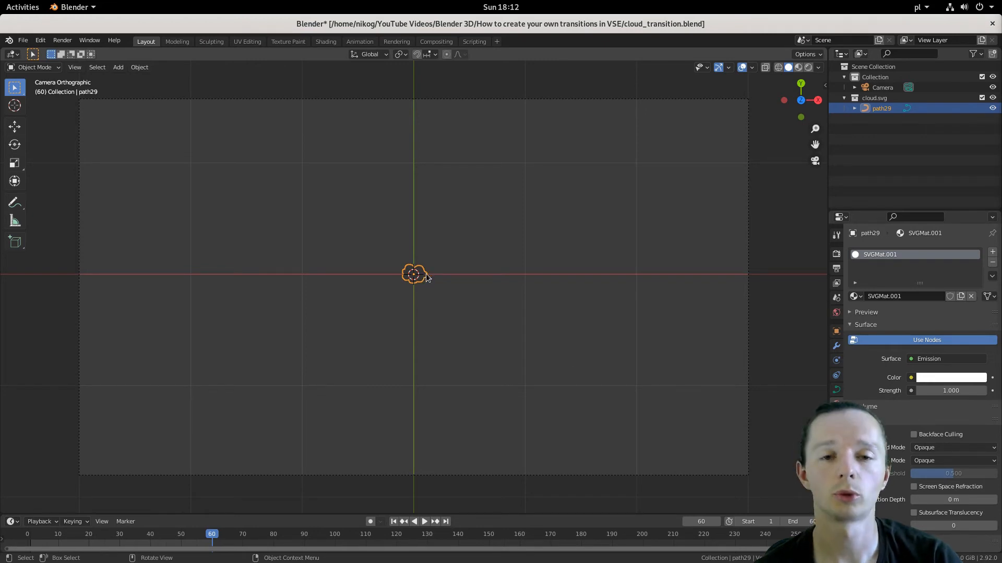
- Scale the cloud up about 38.9 times to cover the whole camera frame and insert a Location & Scale keyframe
key(s)
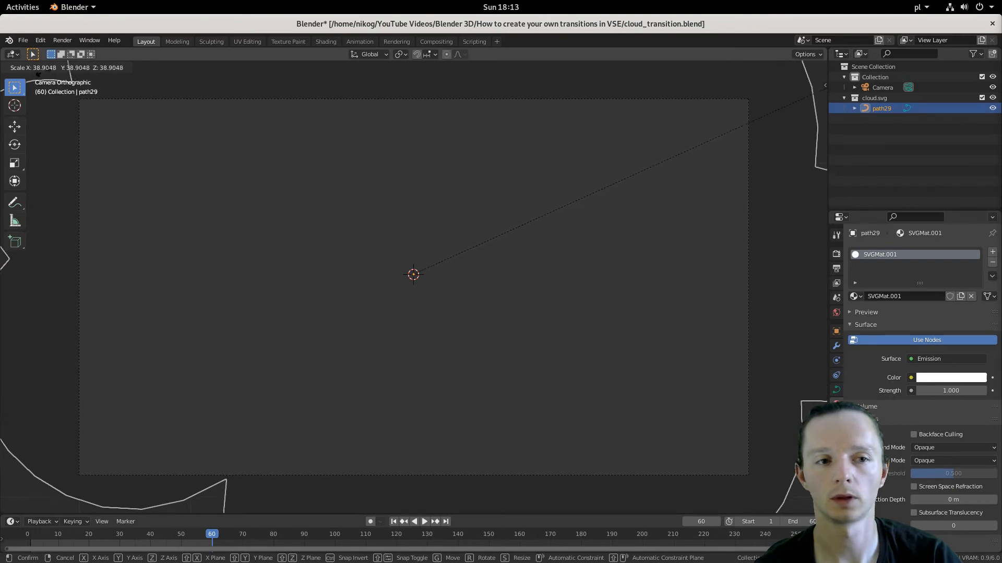
click(44, 72)
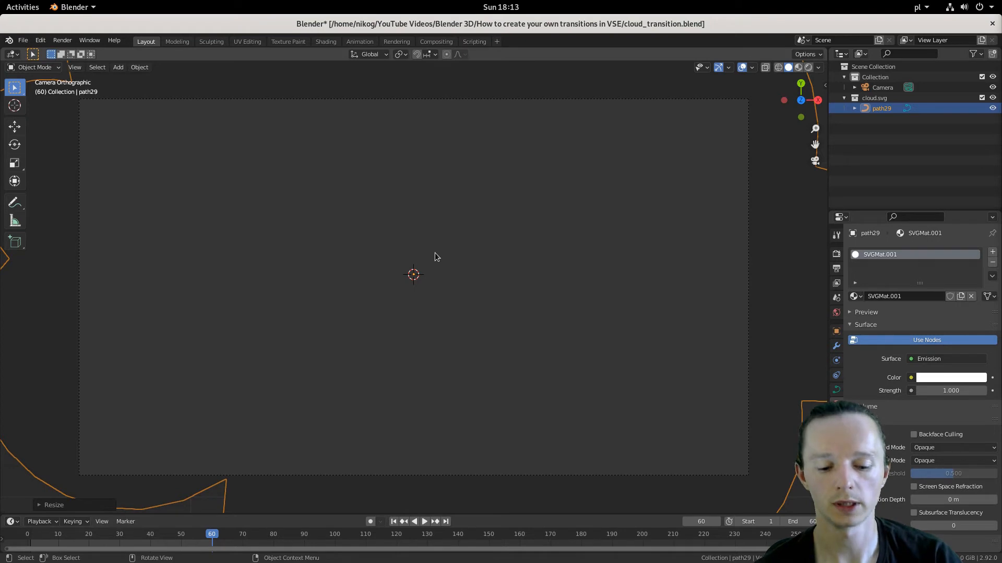
key(i)
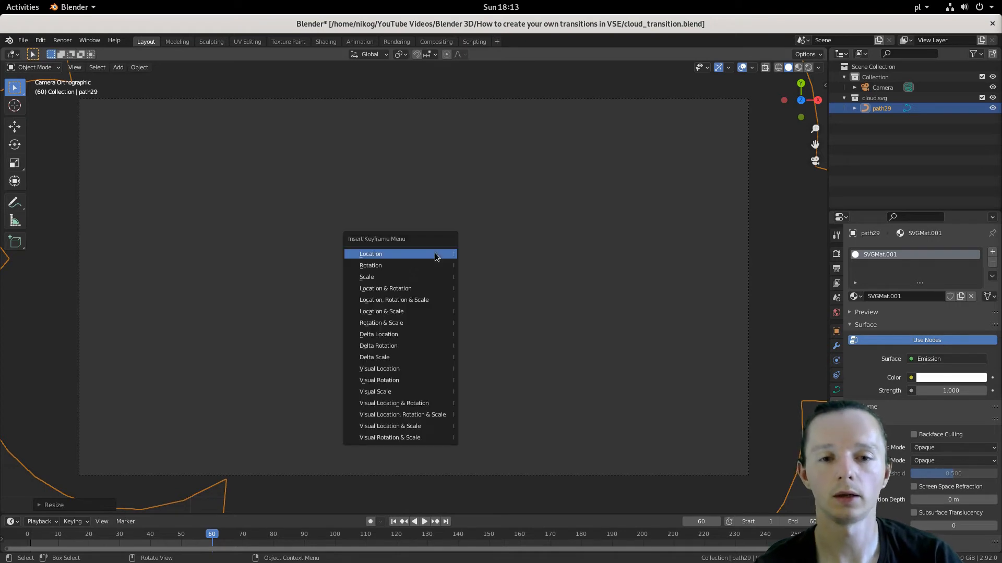
click(419, 312)
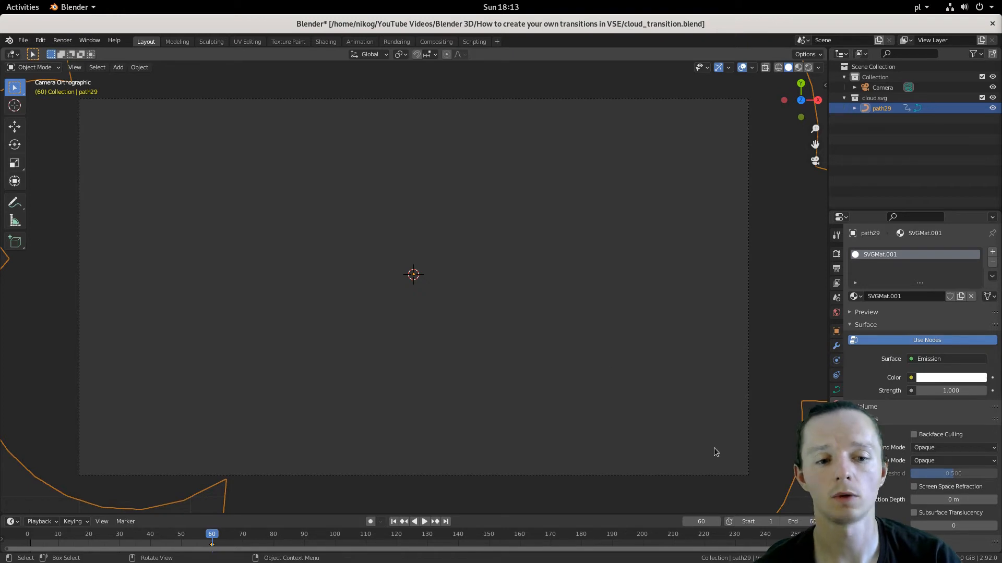
- At frame 1, scale the cloud to 0 and insert a Location & Scale keyframe
click(702, 522)
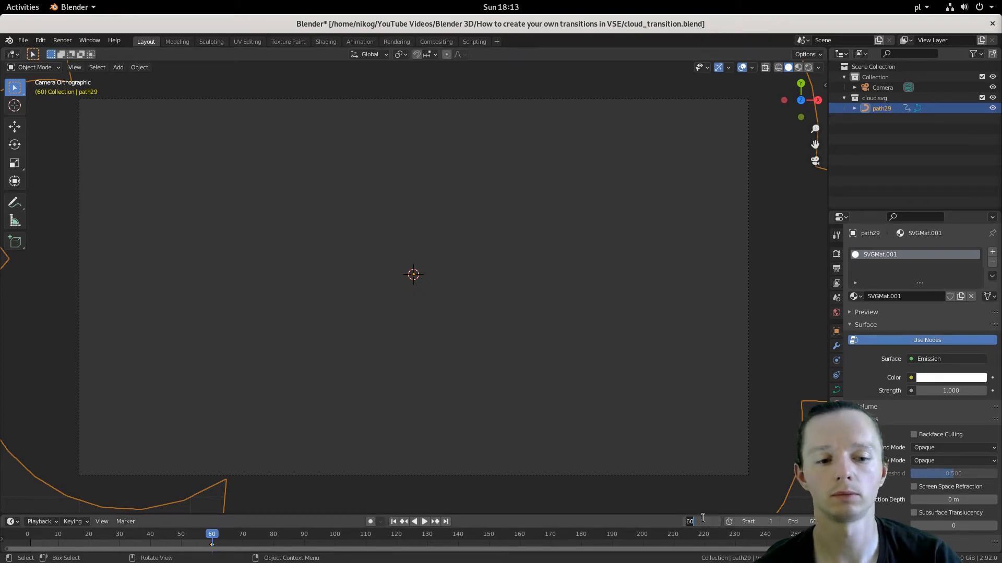
text(1)
key(Return)
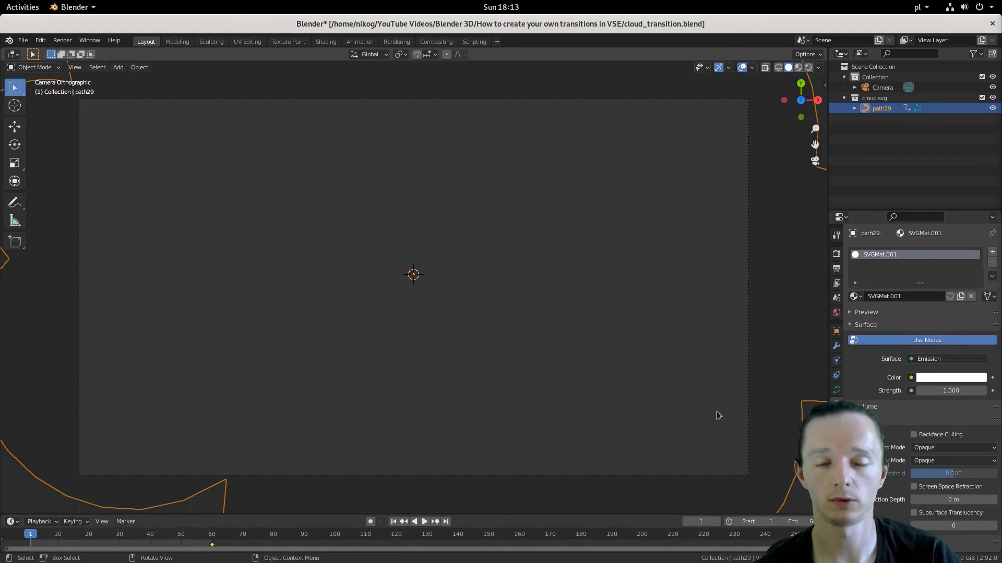
key(s)
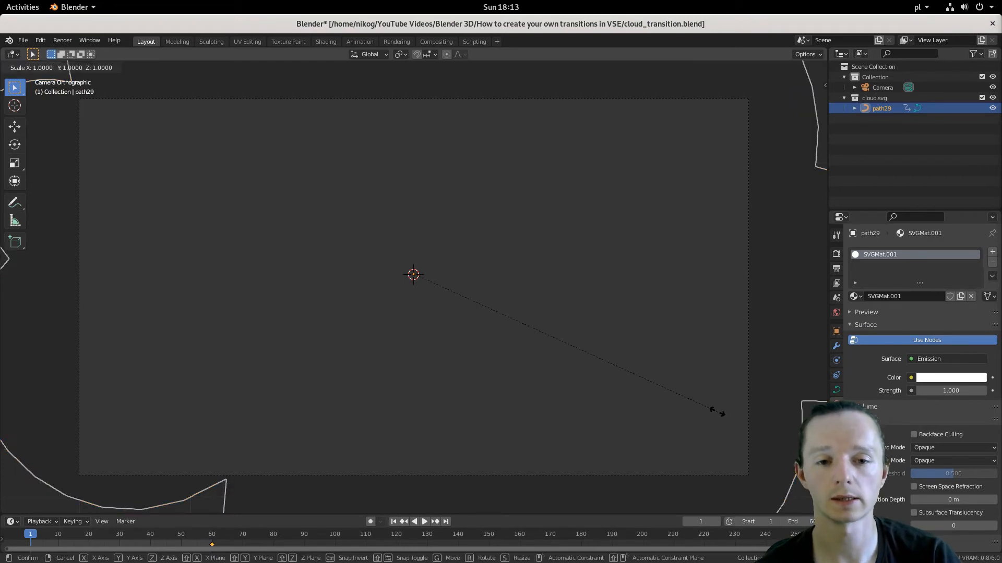
text(0)
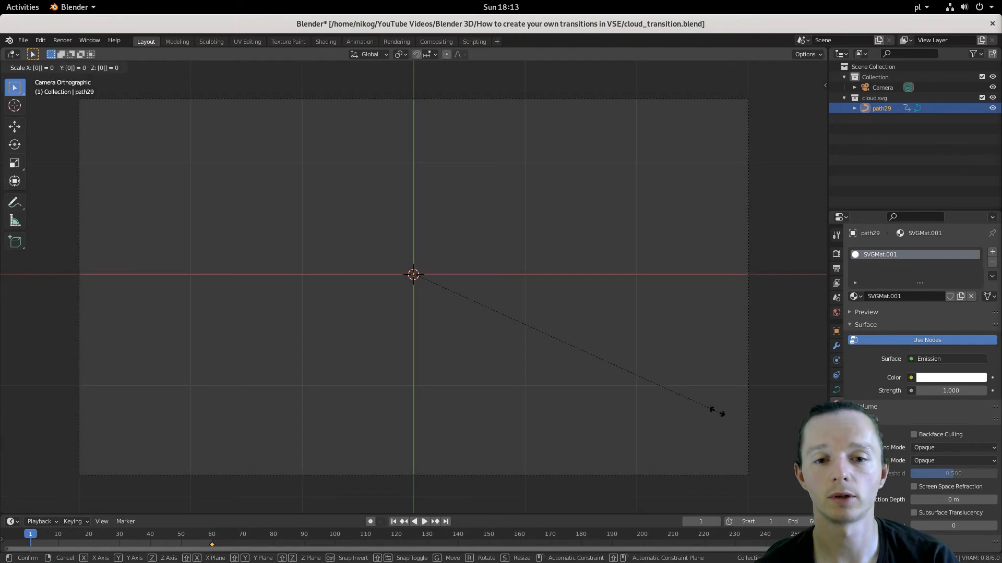
key(Return)
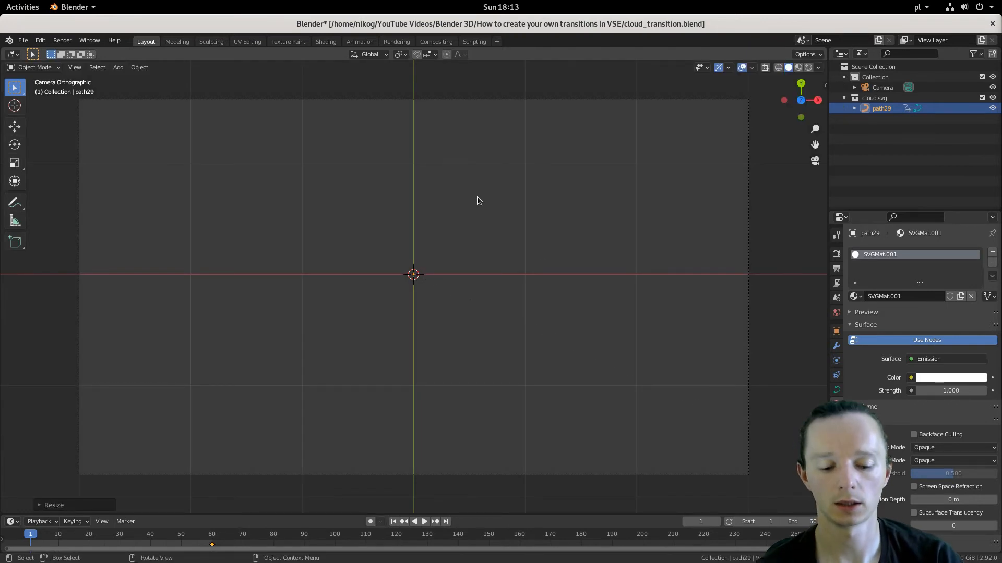
key(i)
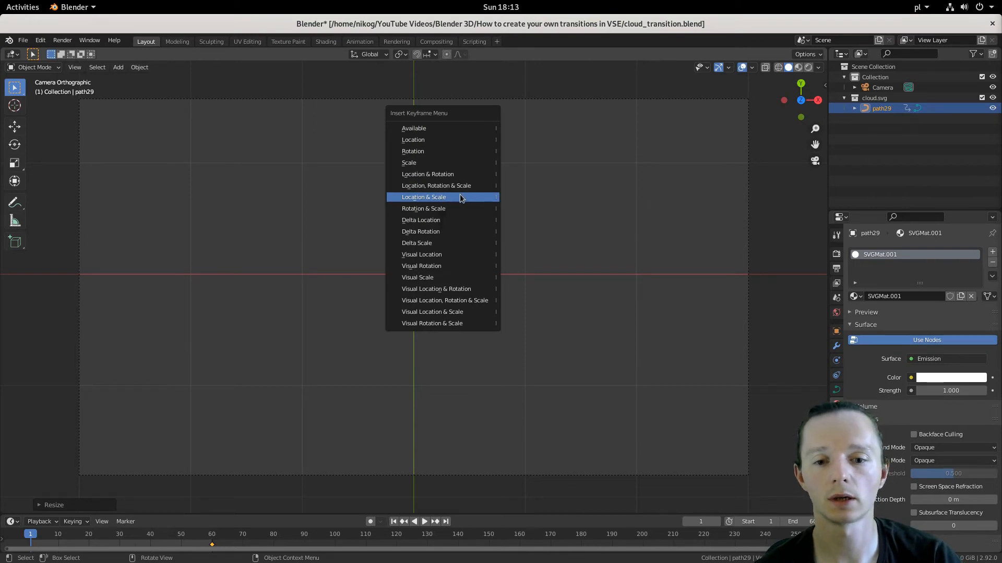
click(460, 197)
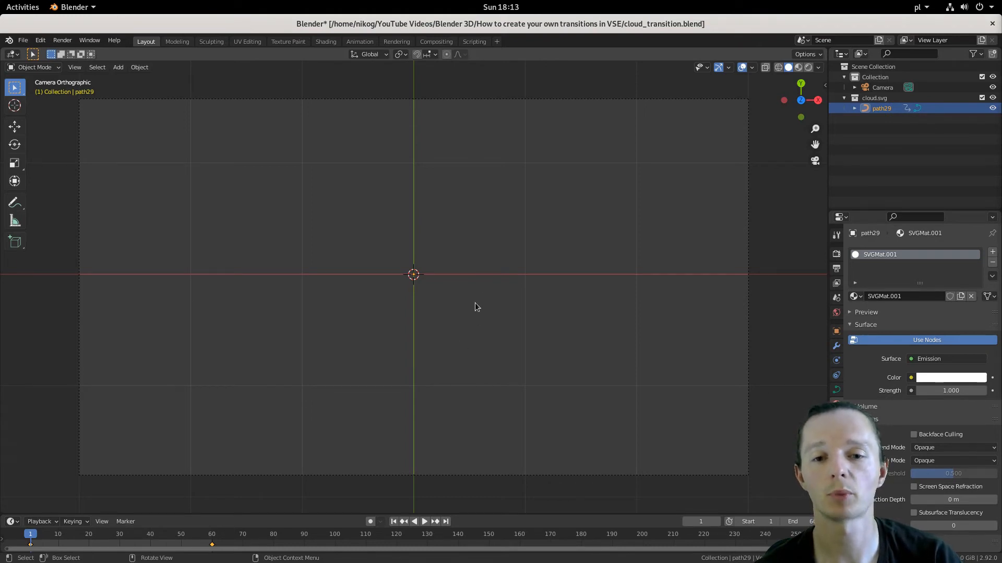
- Play back the growing cloud in the viewport and render the animation
key(space)
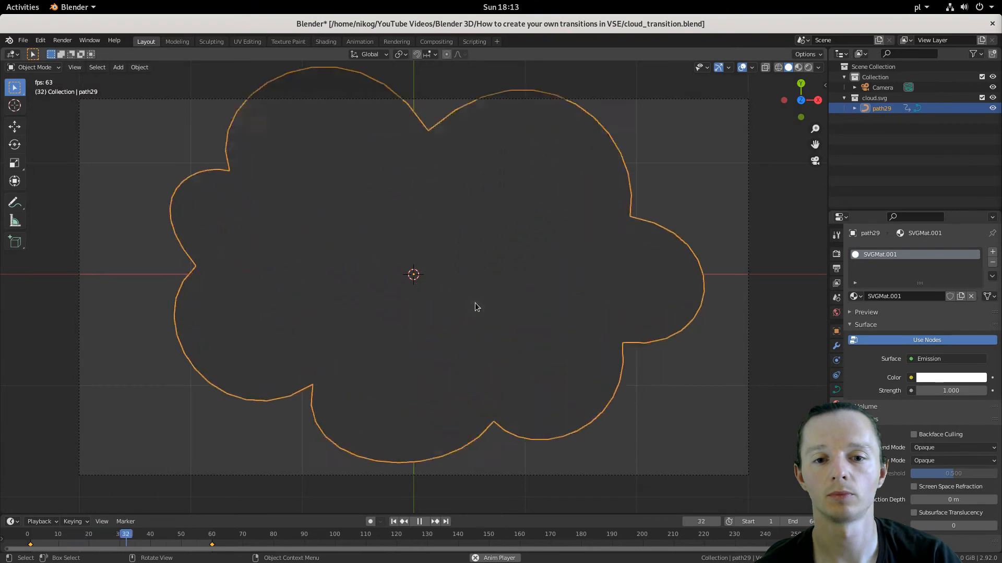
key(space)
click(63, 42)
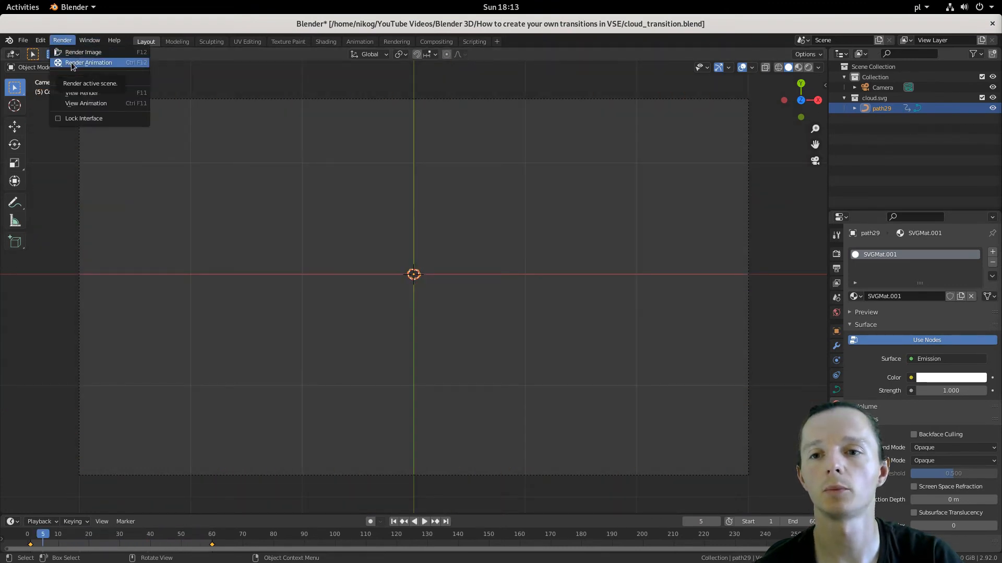
click(72, 63)
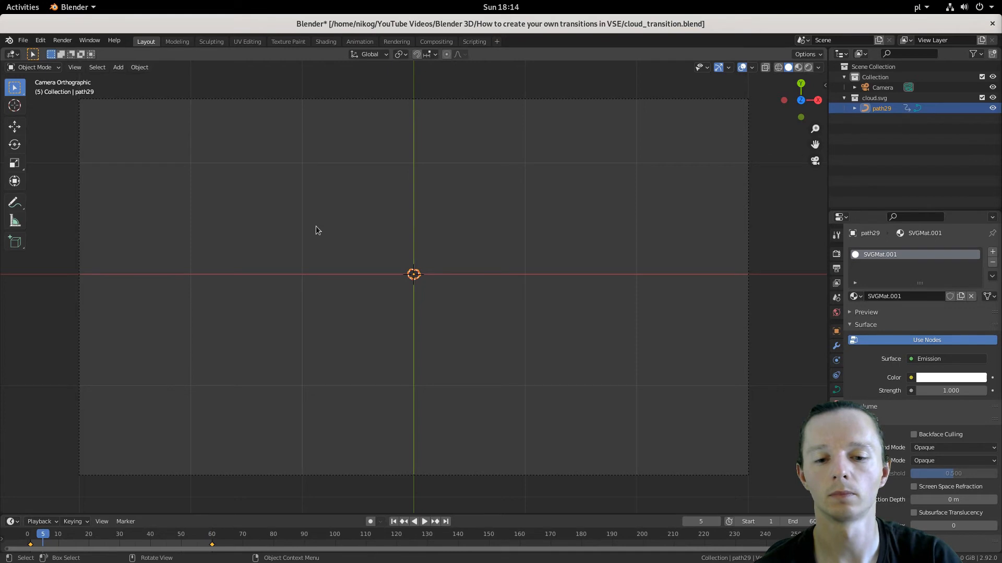
- Watch the rendered cloud animation in the animation player, close it, and save cloud_transition.blend
click(63, 42)
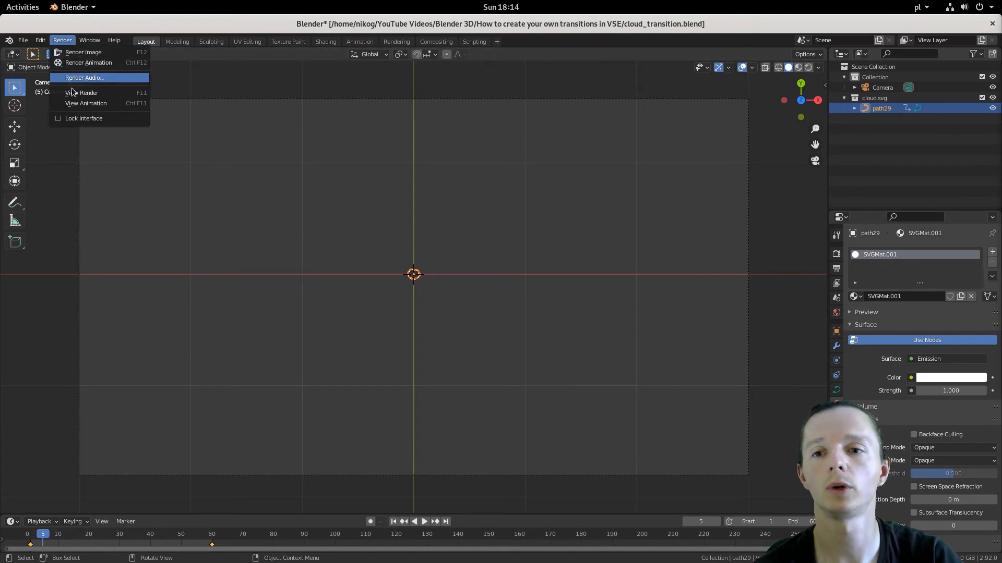
click(114, 103)
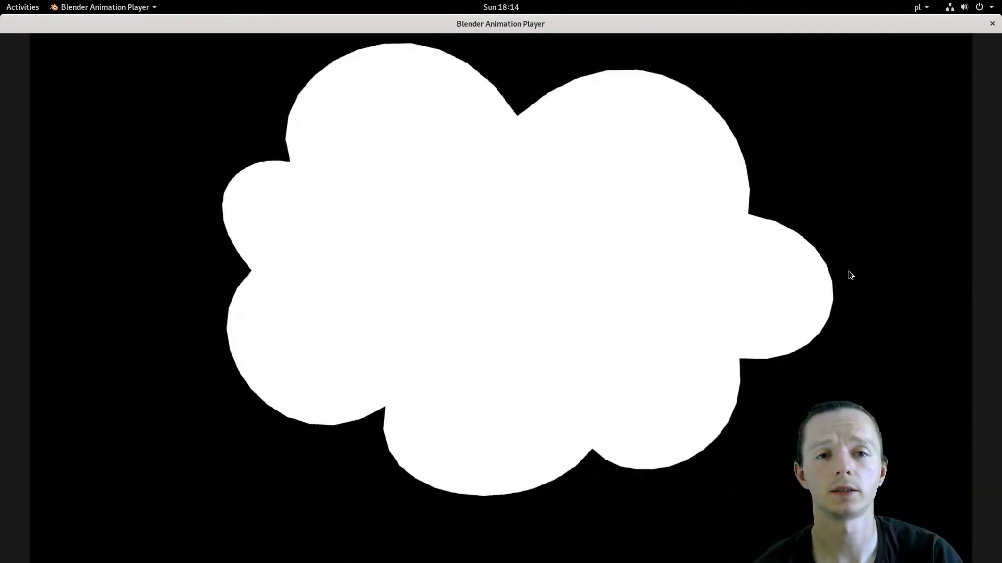
key(Escape)
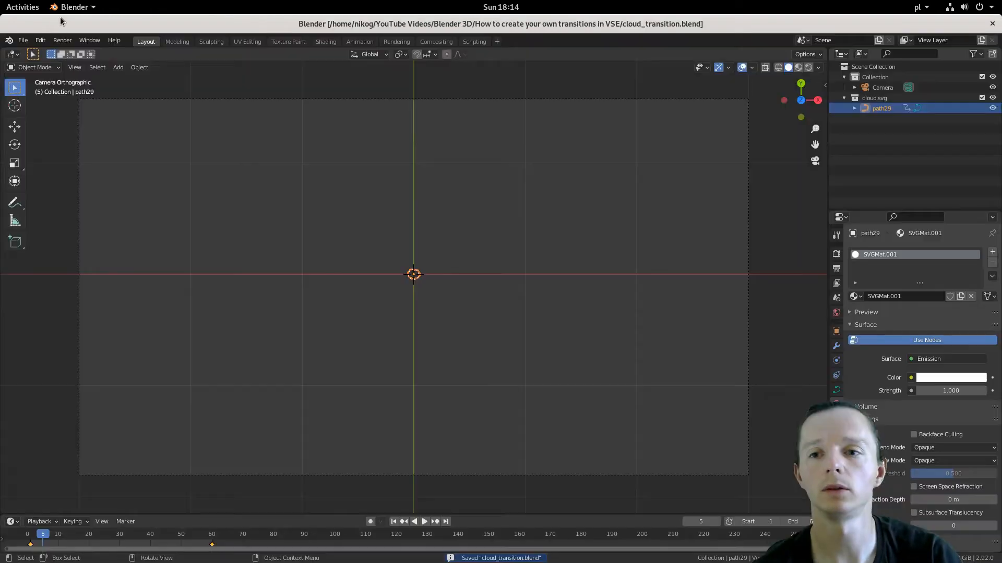
- Create a new file from the Video Editing template
click(23, 40)
mouse_move(45, 51)
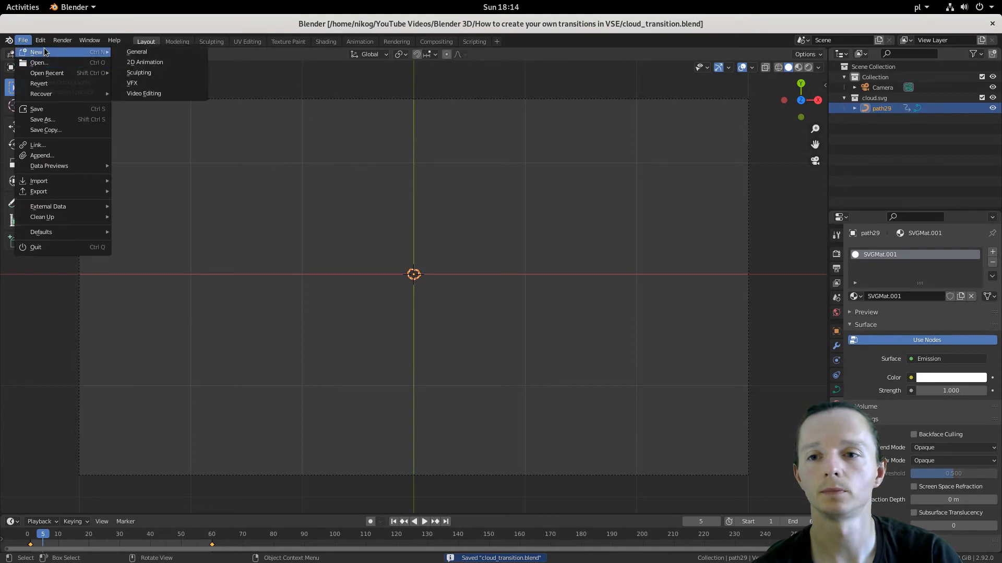
click(182, 95)
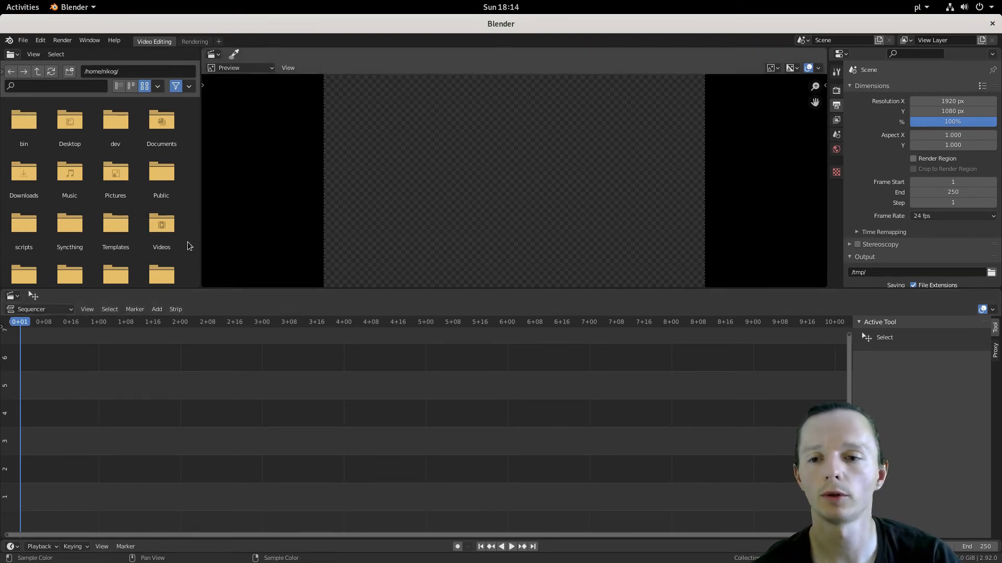
- Browse to the transitions project's assets/imgs folder and add Icescape.jpg as an image strip on channel 1, starting at frame 1
scroll(105, 177, down, 3)
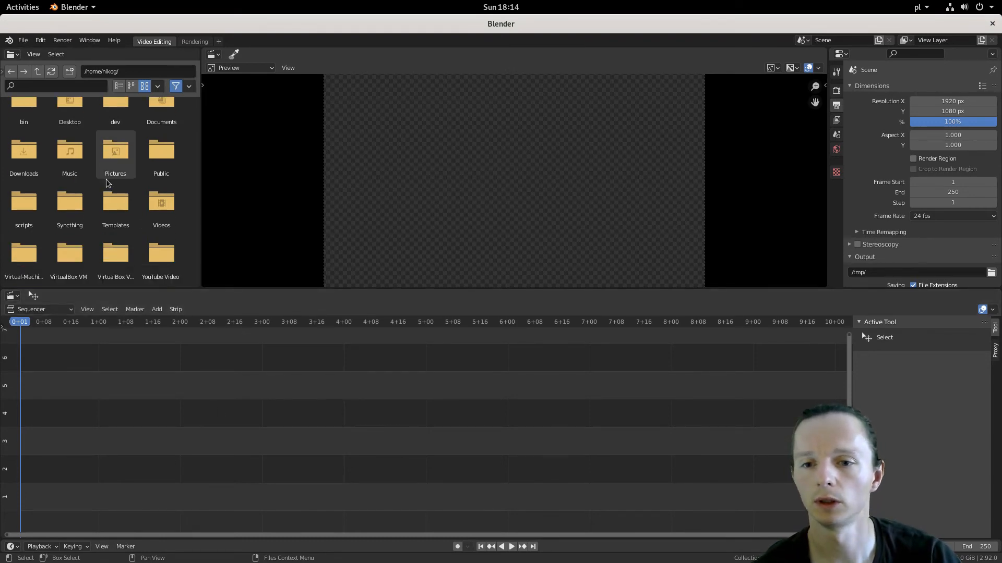
double_click(160, 252)
double_click(18, 121)
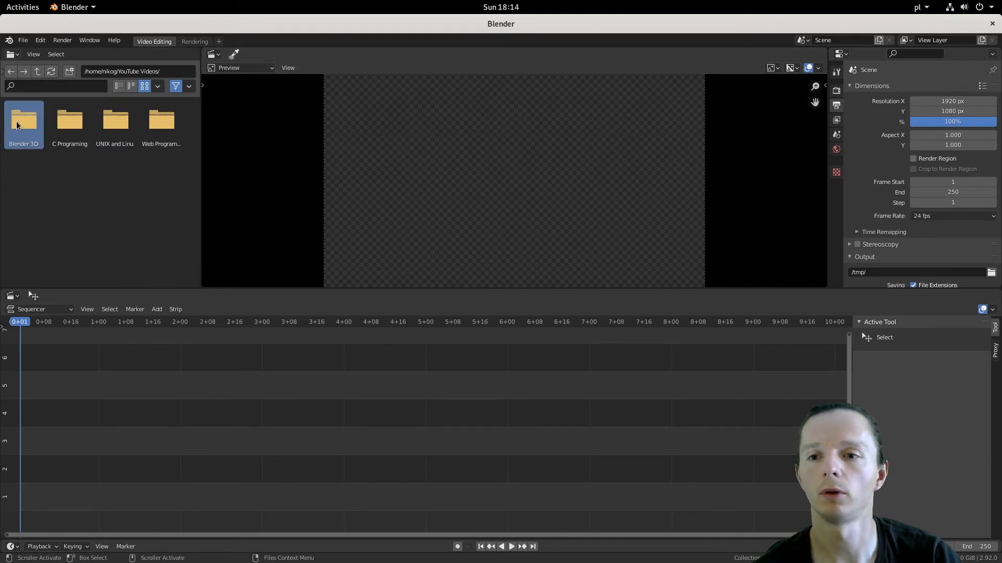
double_click(20, 122)
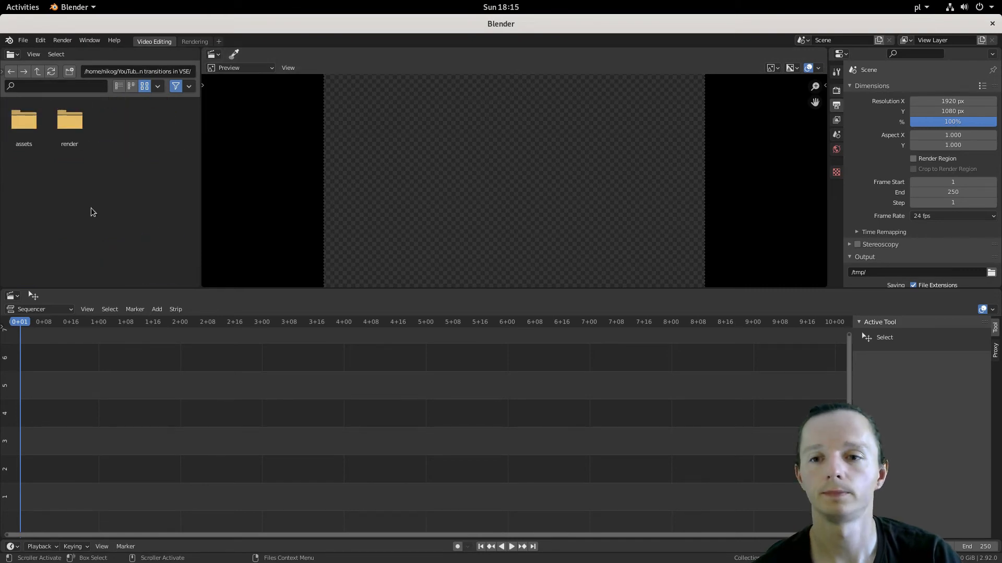
double_click(24, 122)
double_click(21, 121)
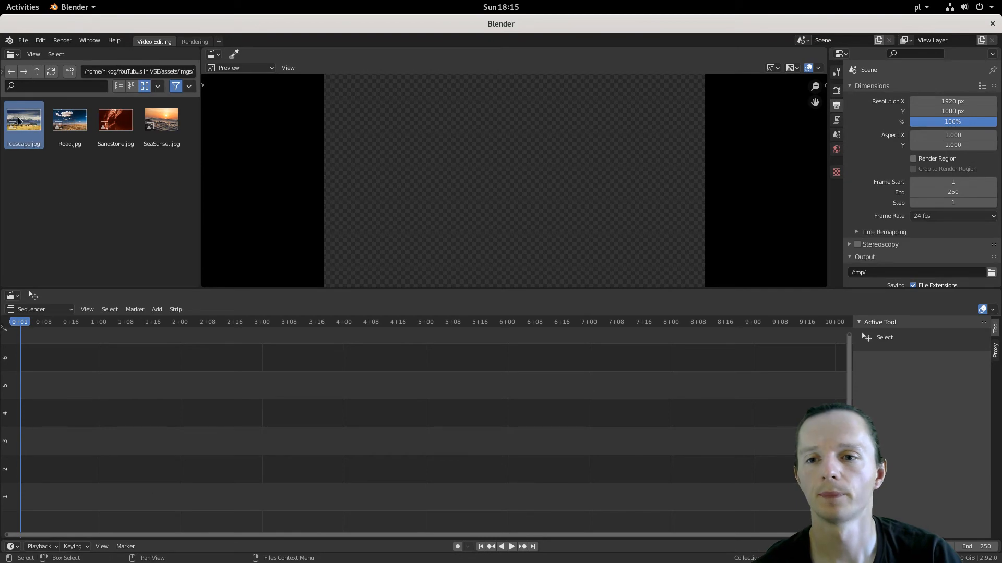
drag(25, 122, 52, 490)
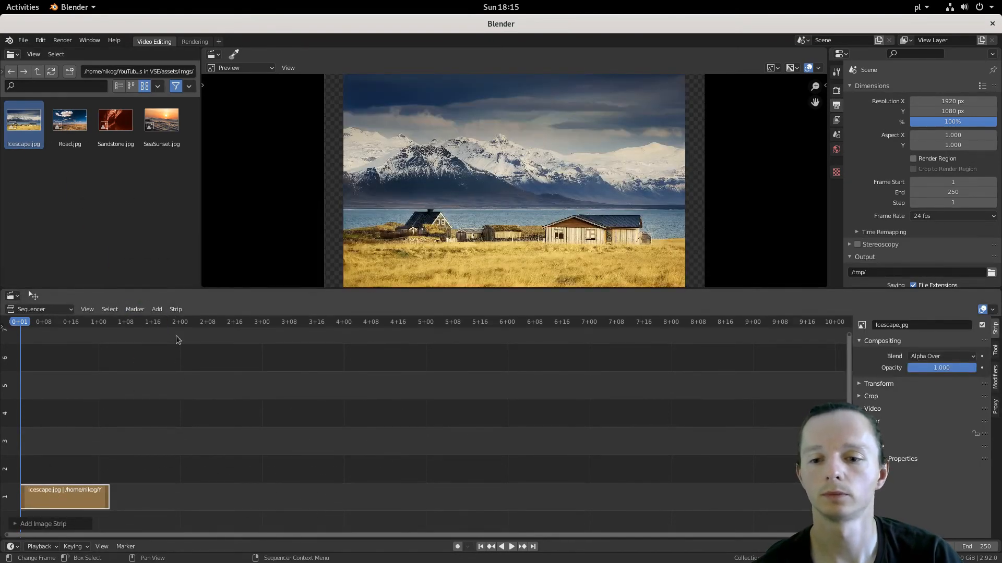
- Set the duration of the Icescape.jpg image strip to 60 frames
click(65, 495)
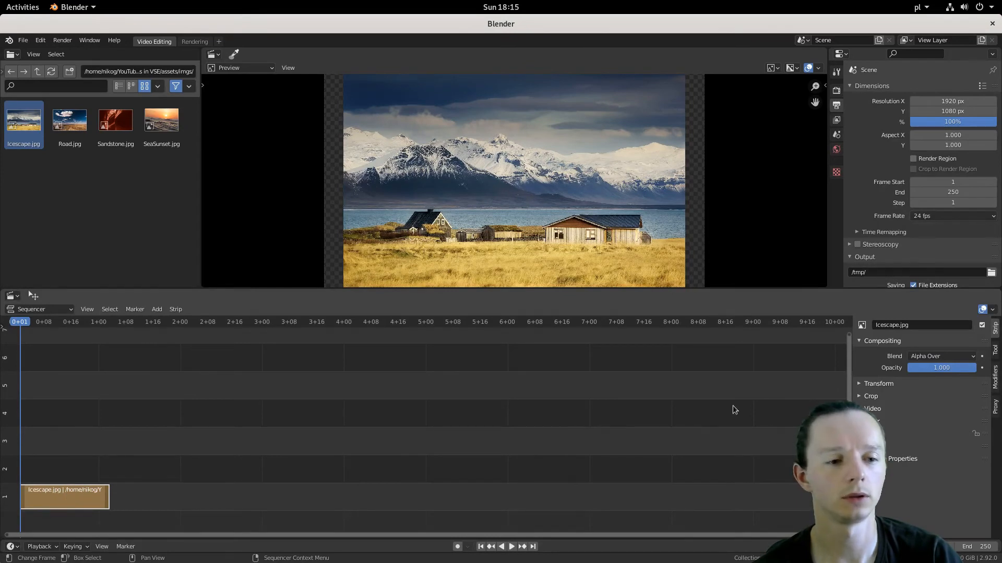
click(866, 434)
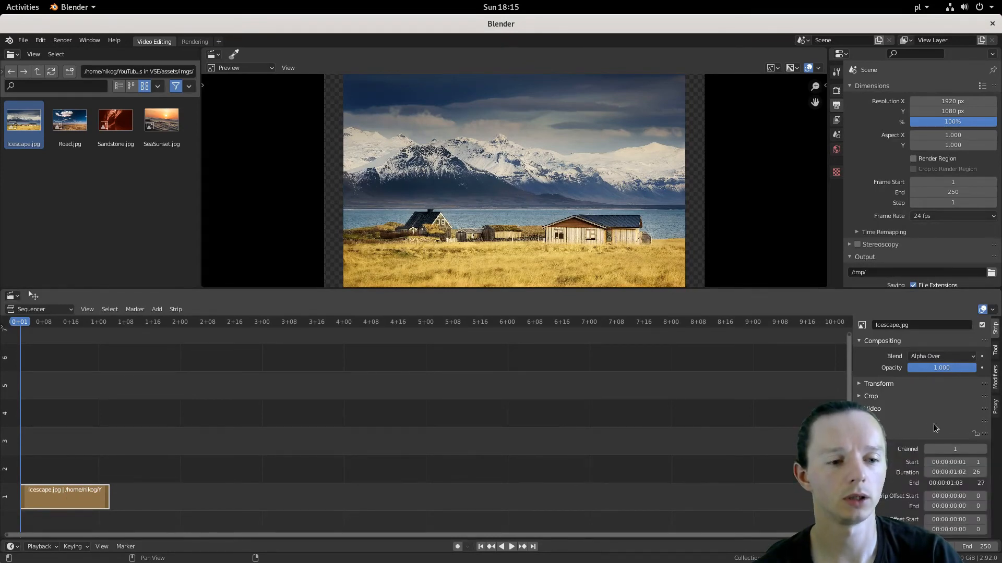
scroll(934, 428, down, 2)
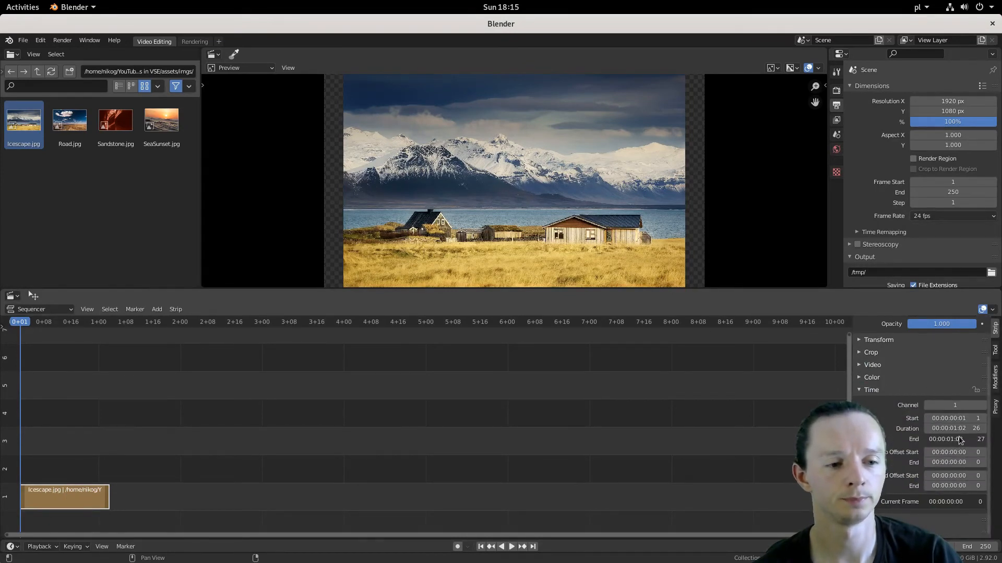
click(959, 429)
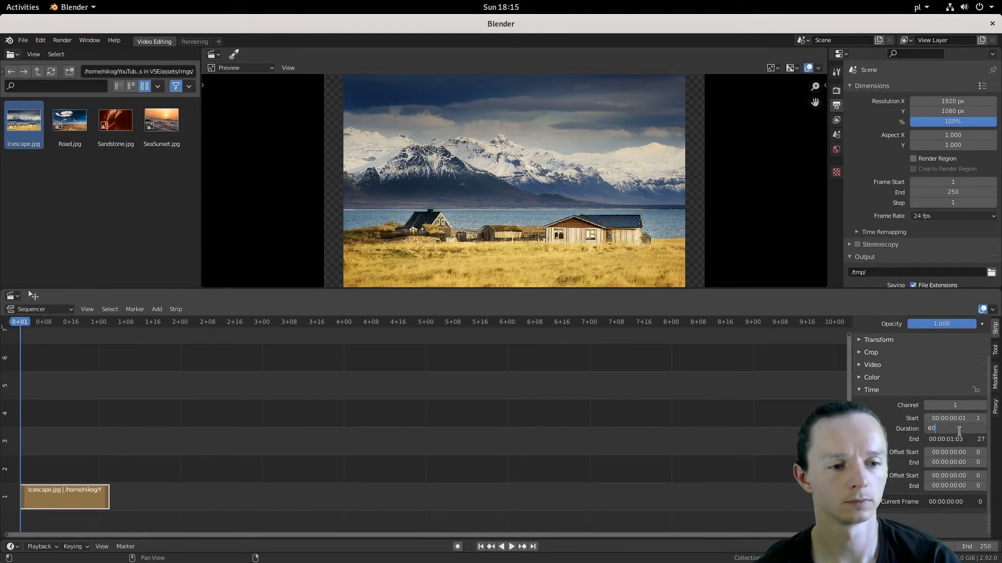
key(Return)
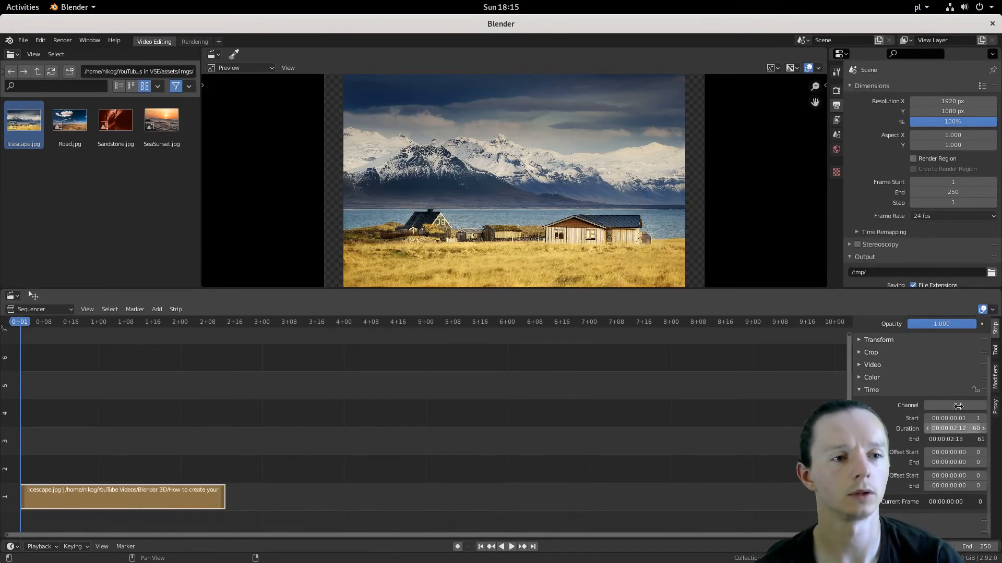
- Set the scene's frame rate to 30 fps and the output file format to FFmpeg Video
click(940, 216)
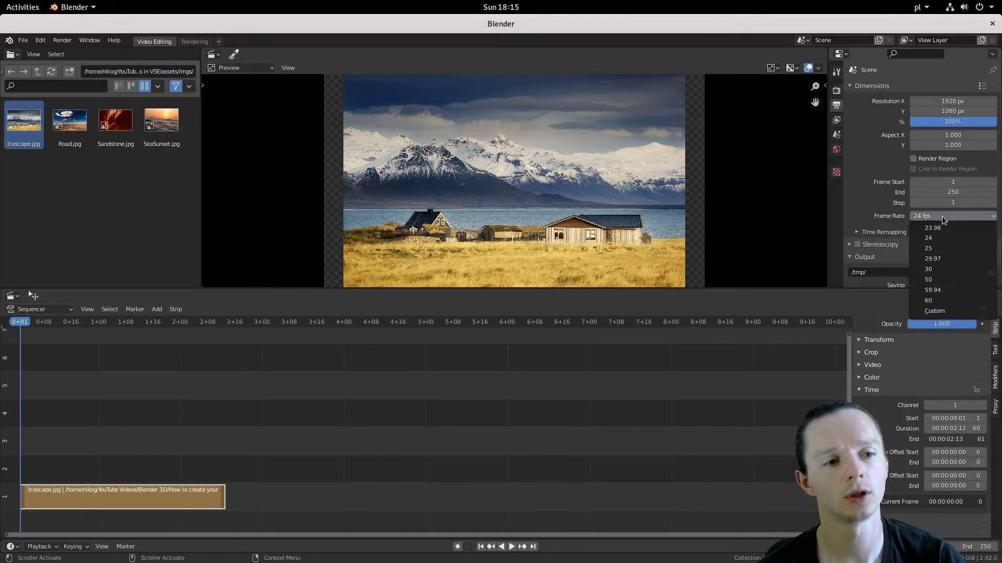
click(942, 269)
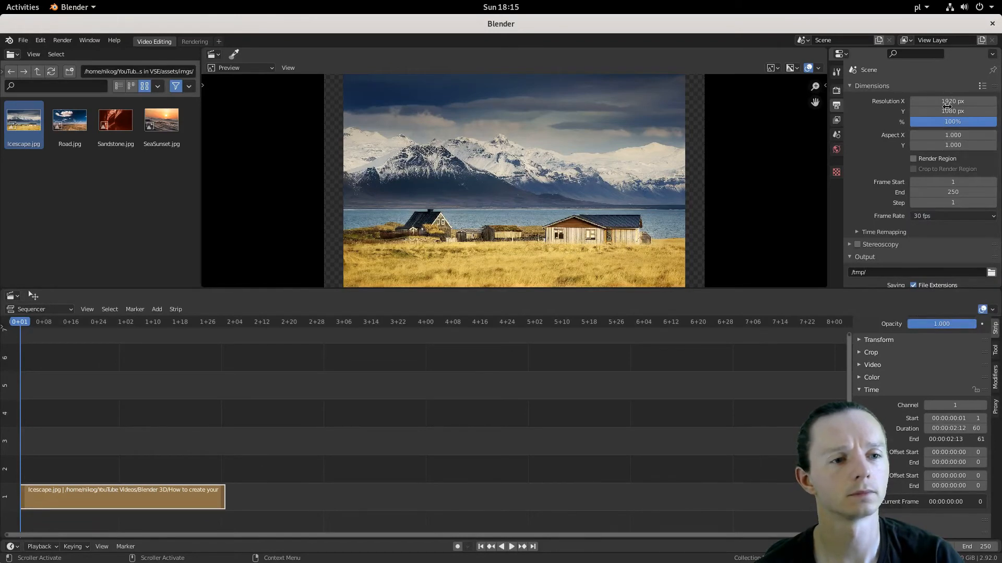
scroll(945, 252, down, 1)
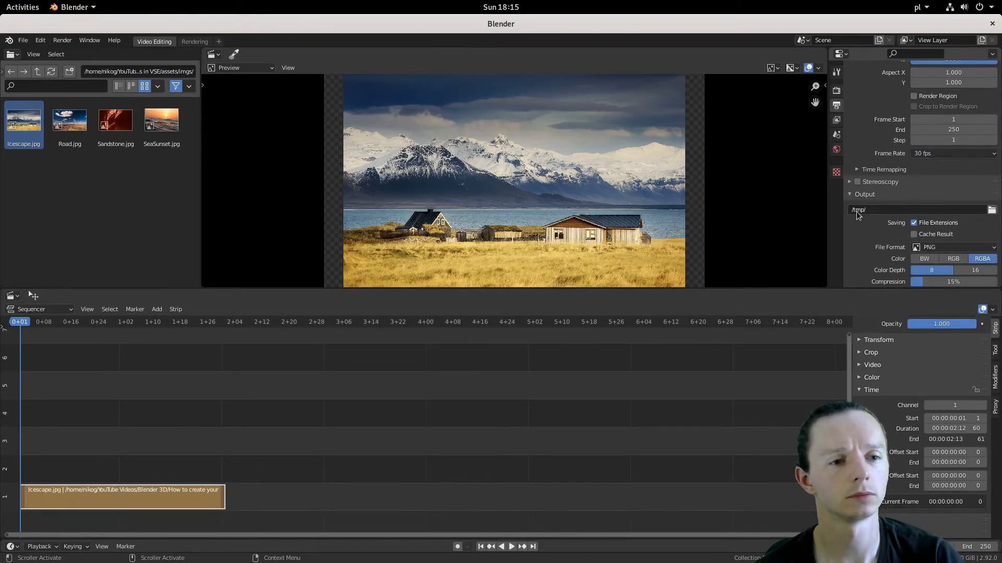
scroll(919, 198, down, 3)
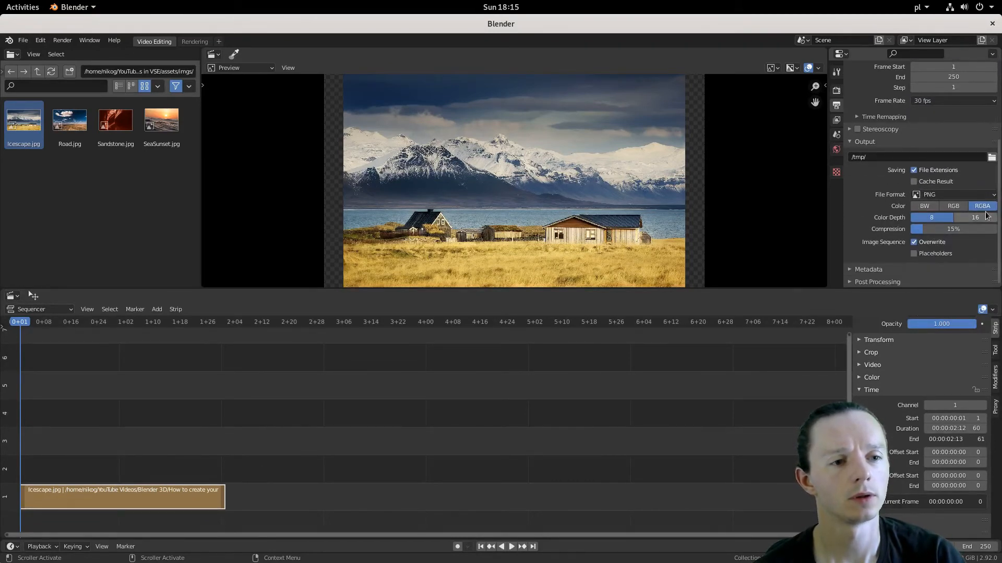
click(953, 196)
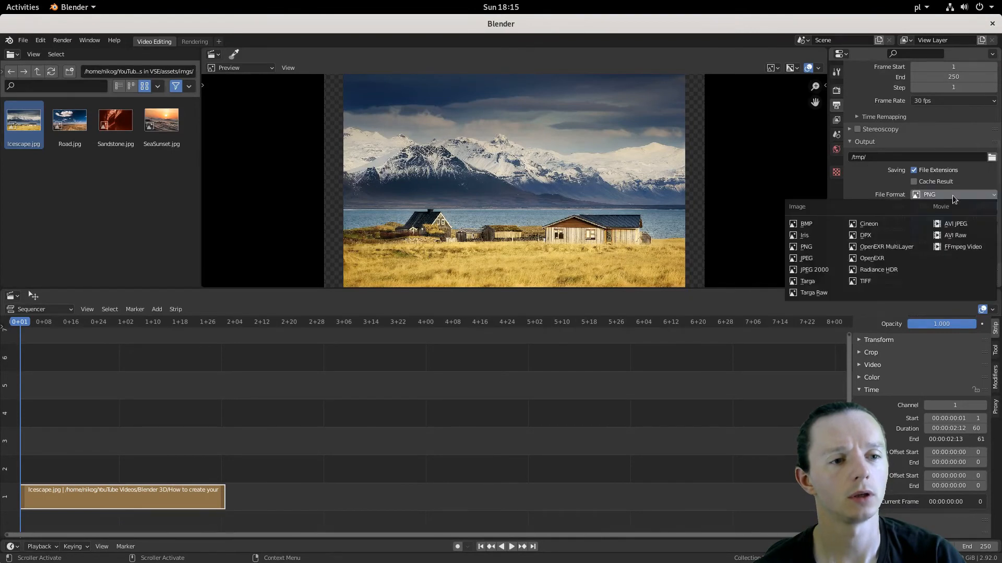
click(964, 248)
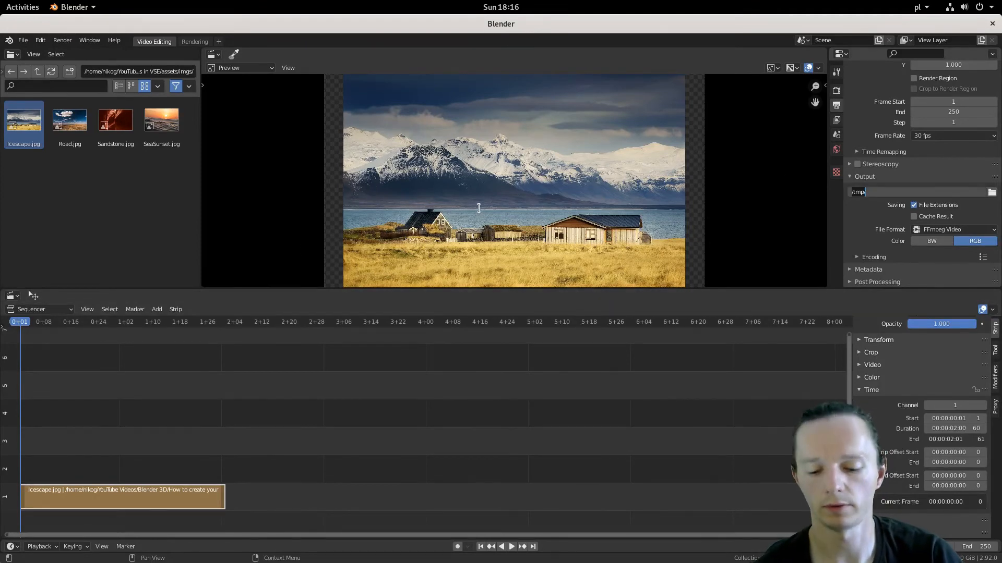
- Save the project as video.blend in the transitions project folder
click(25, 42)
click(25, 41)
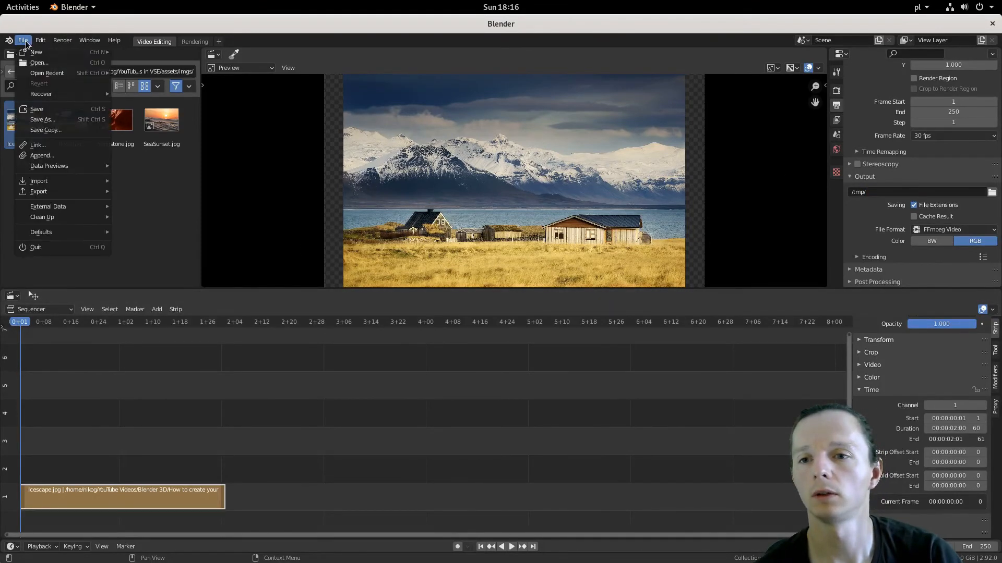
click(42, 120)
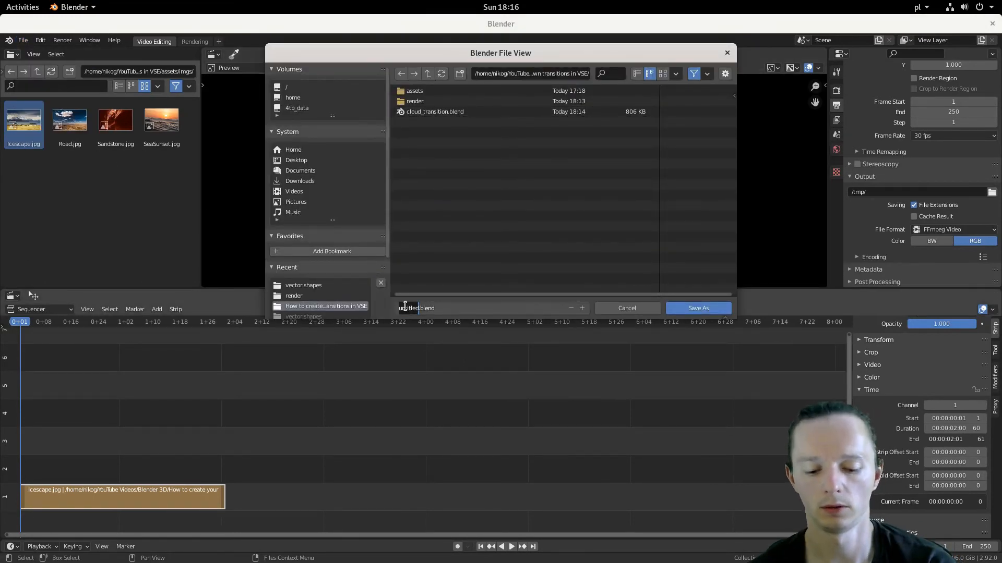
text(video)
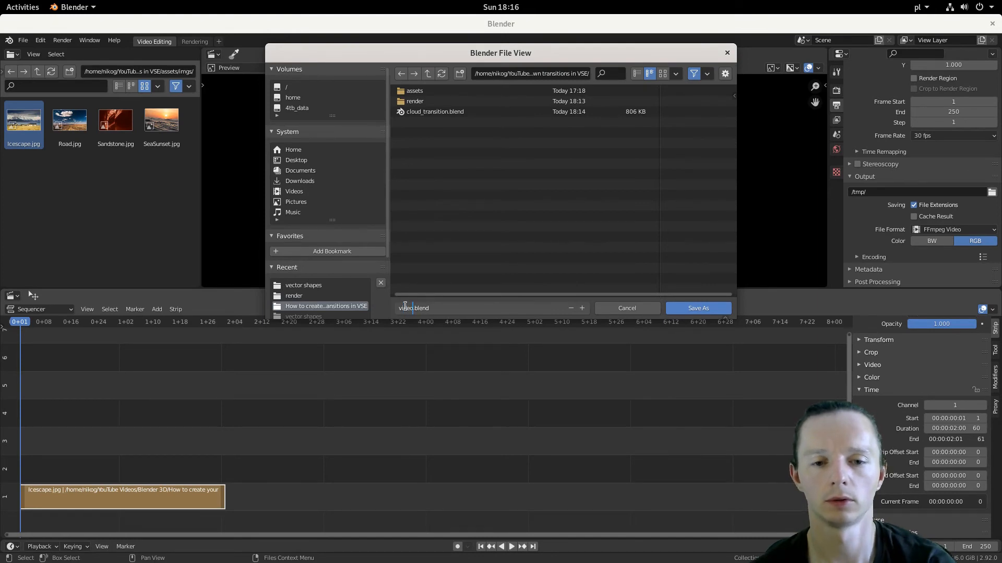
click(698, 308)
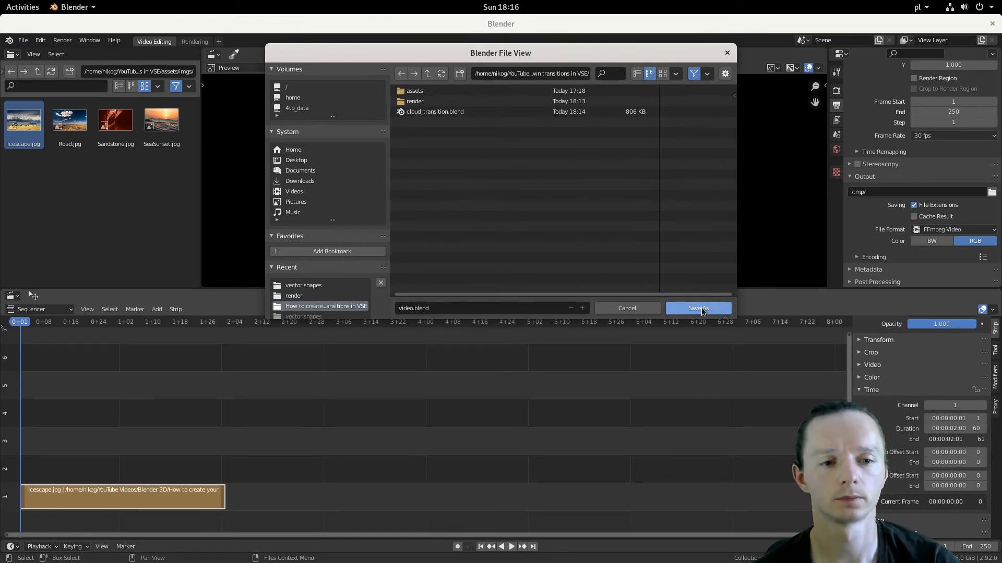
click(703, 309)
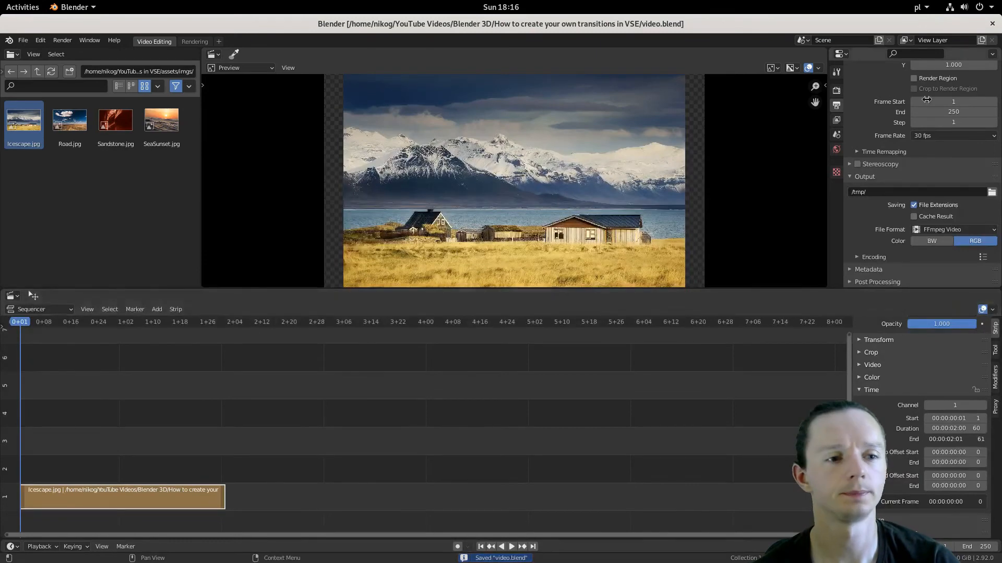
- Set the render output to the project's render folder with the file name video, and save the file
click(993, 194)
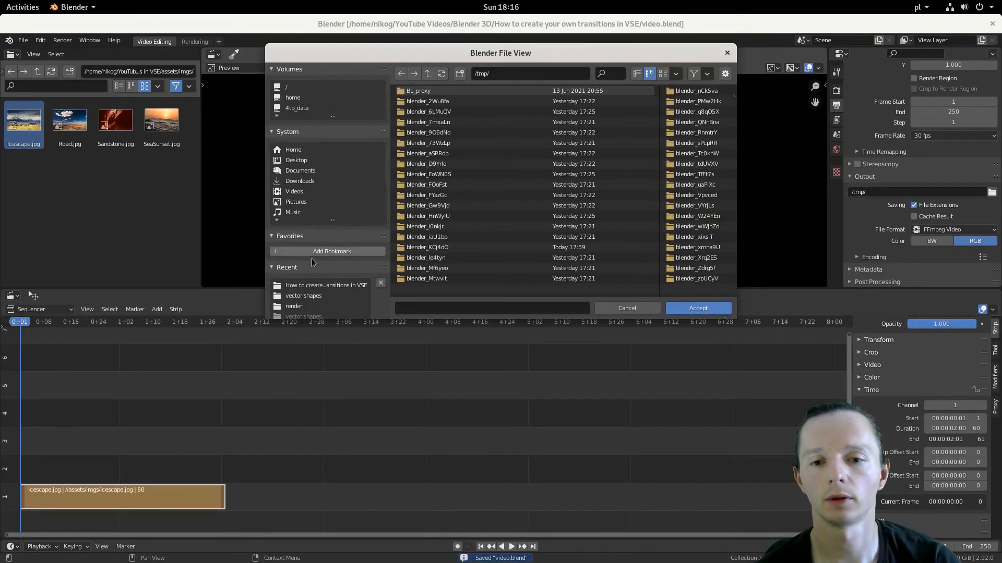
click(319, 285)
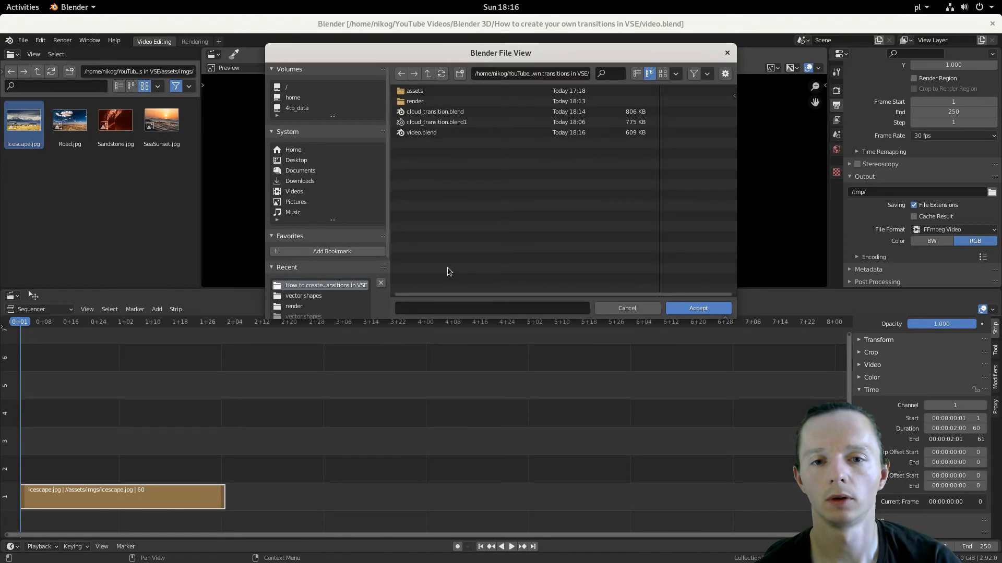
click(415, 101)
click(417, 304)
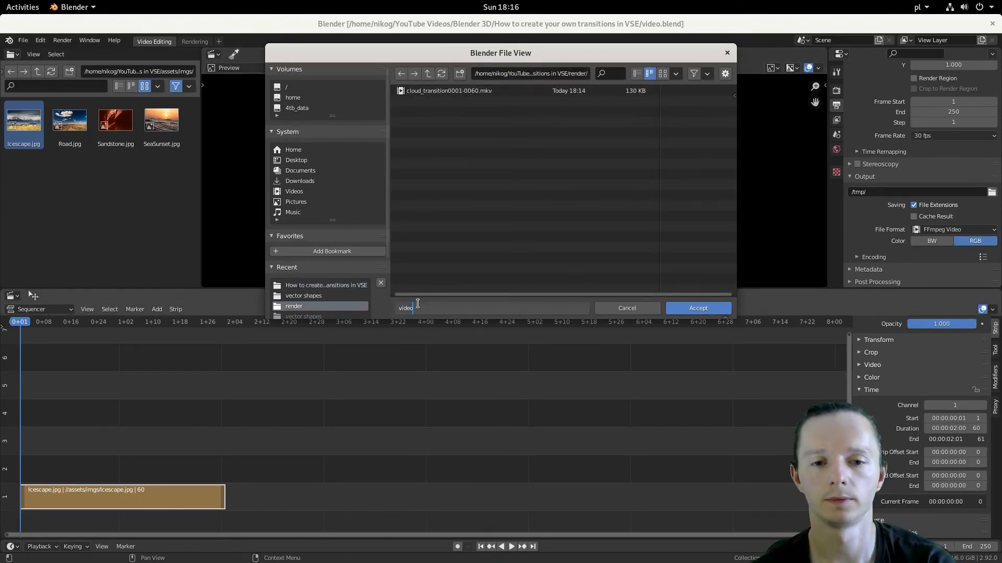
click(698, 308)
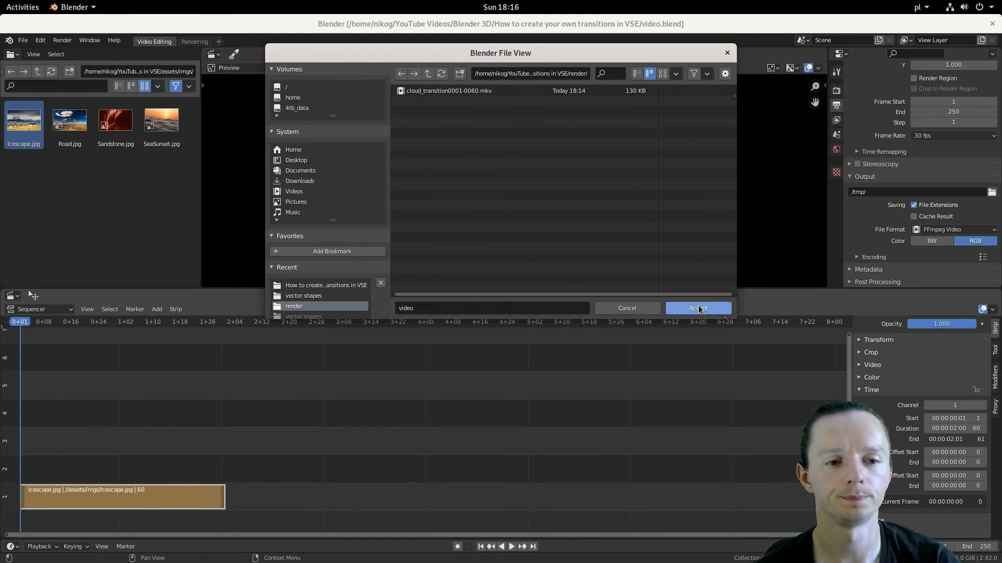
key(ctrl+s)
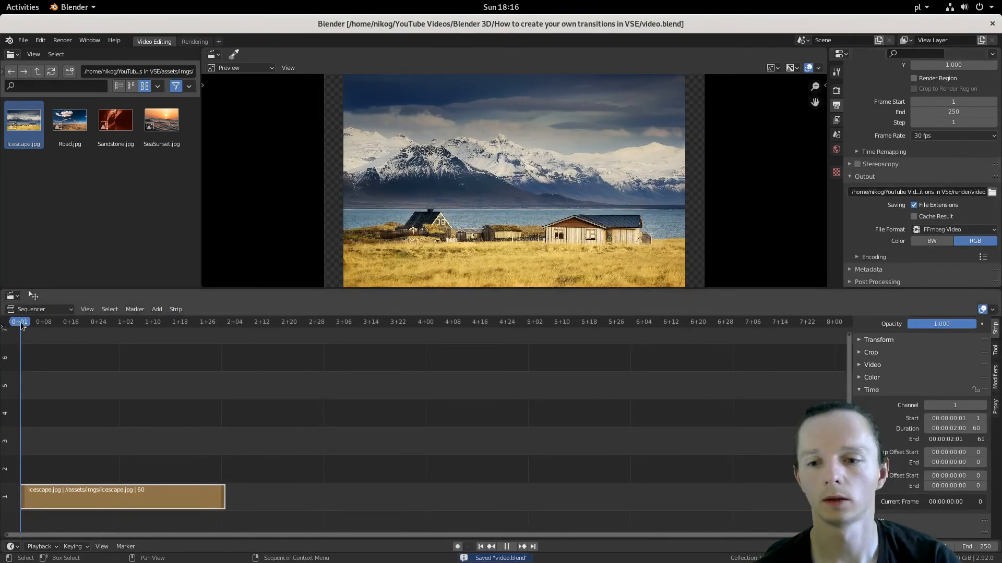
- Add Road.jpg as an image strip on channel 2 starting at frame 30, with a duration of 60 frames
key(space)
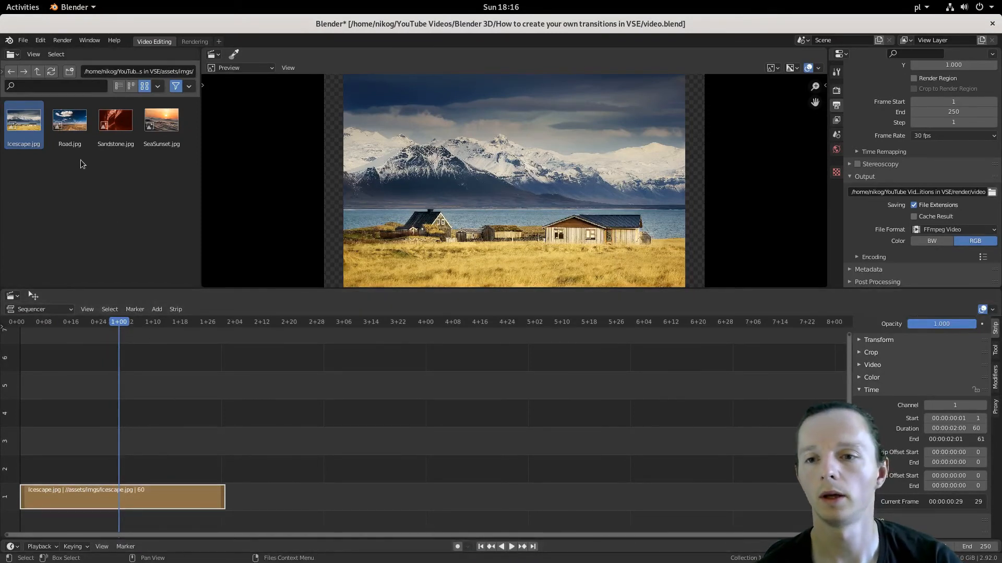
drag(70, 123, 164, 444)
click(164, 472)
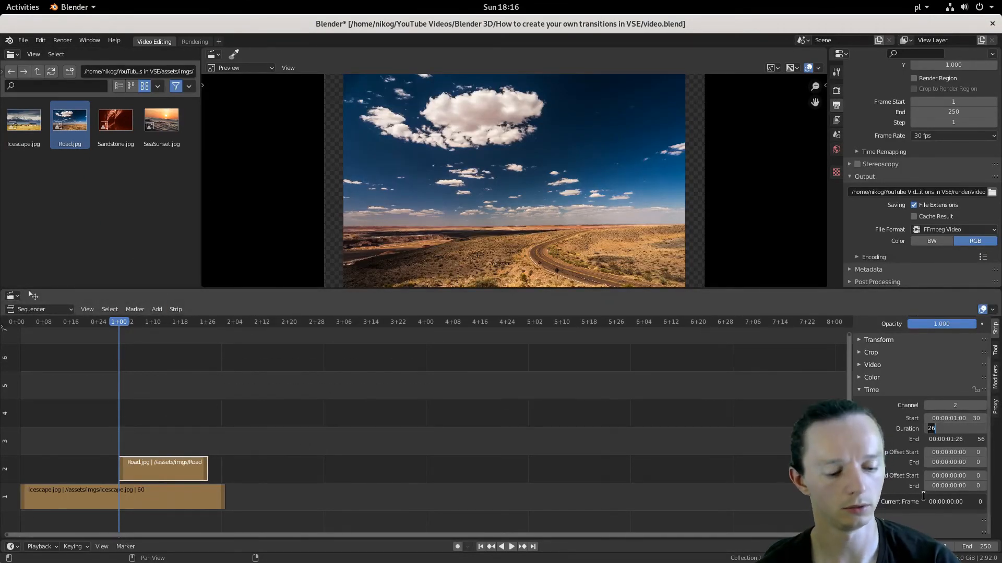
key(Return)
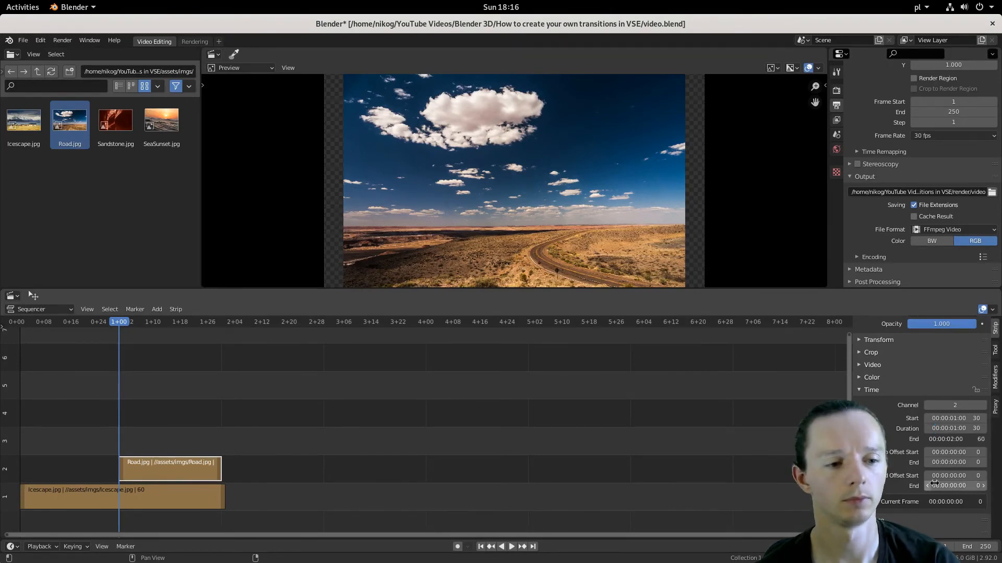
click(958, 429)
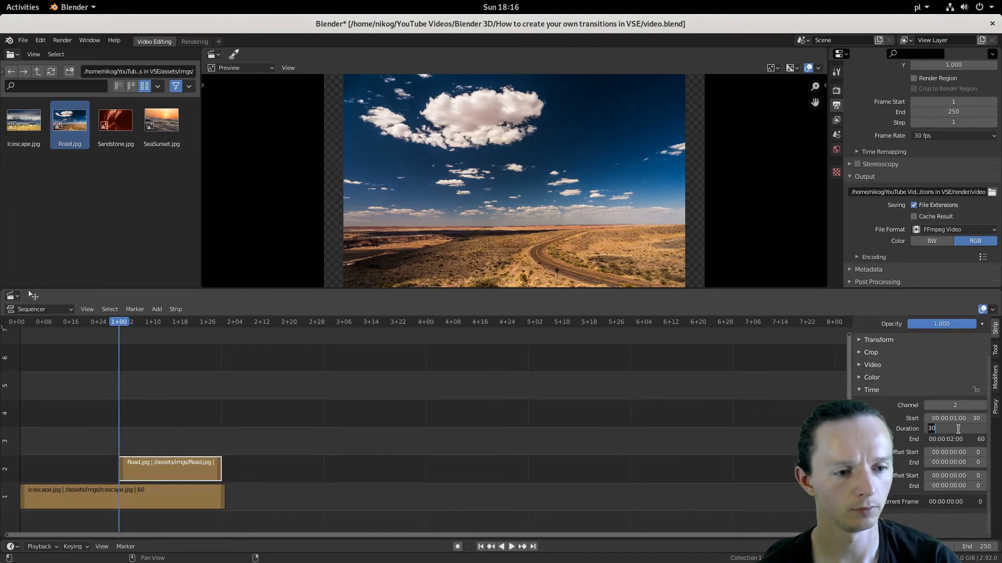
text(60)
key(Return)
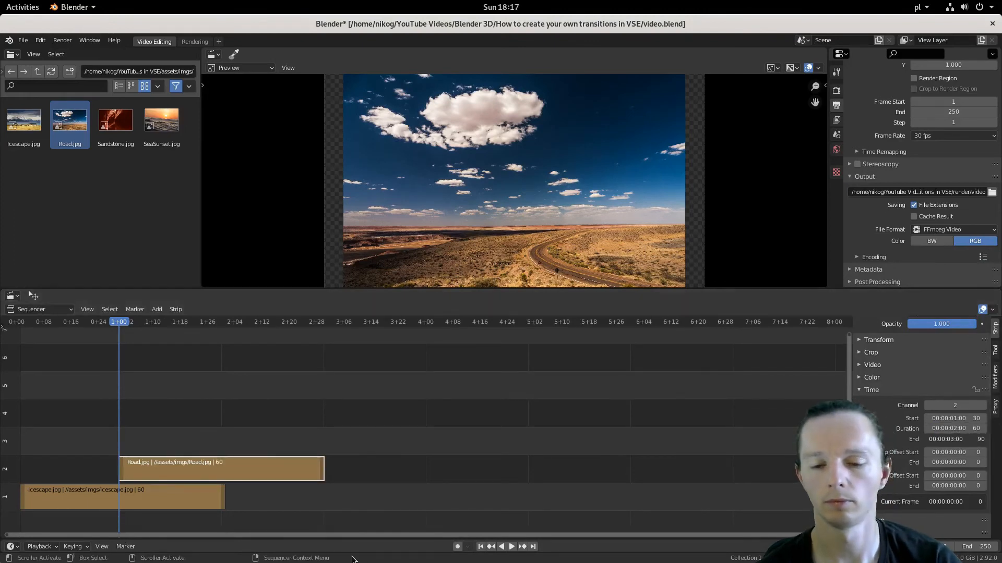
click(203, 496)
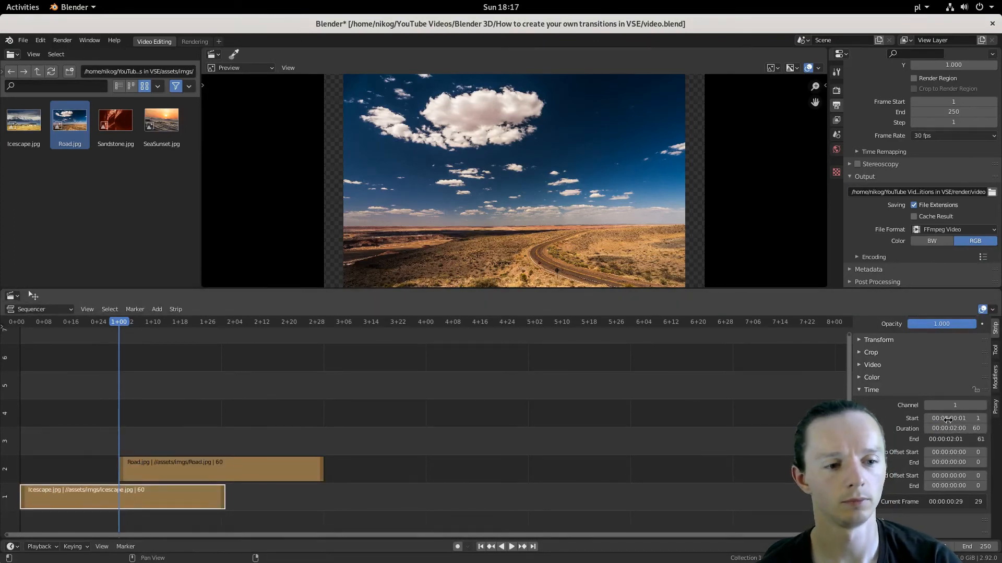
click(246, 470)
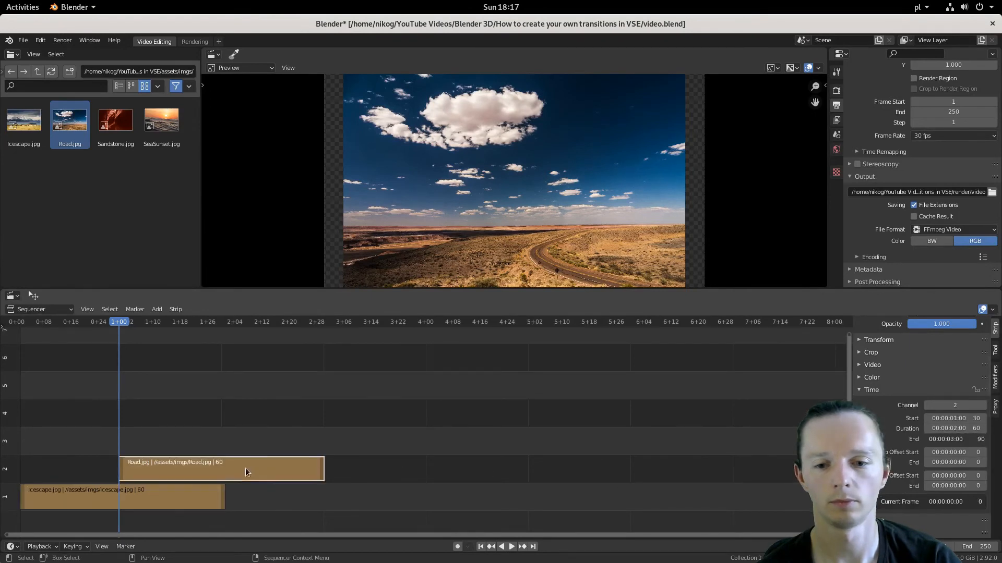
click(154, 494)
click(145, 466)
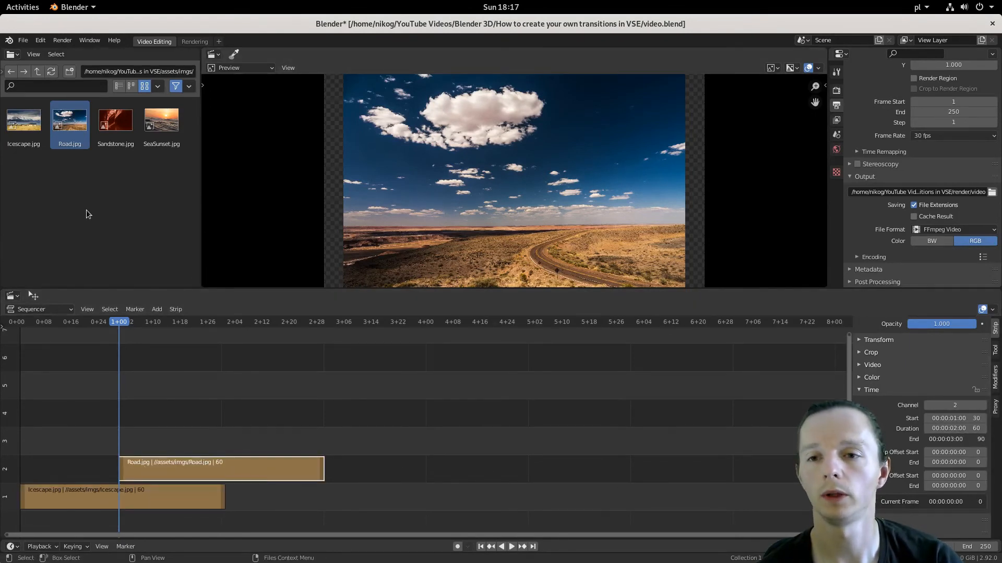
- Browse to the project's render folder and add cloud_transition0001-0060.mkv as a movie strip on channel 3, starting at frame 30
click(38, 69)
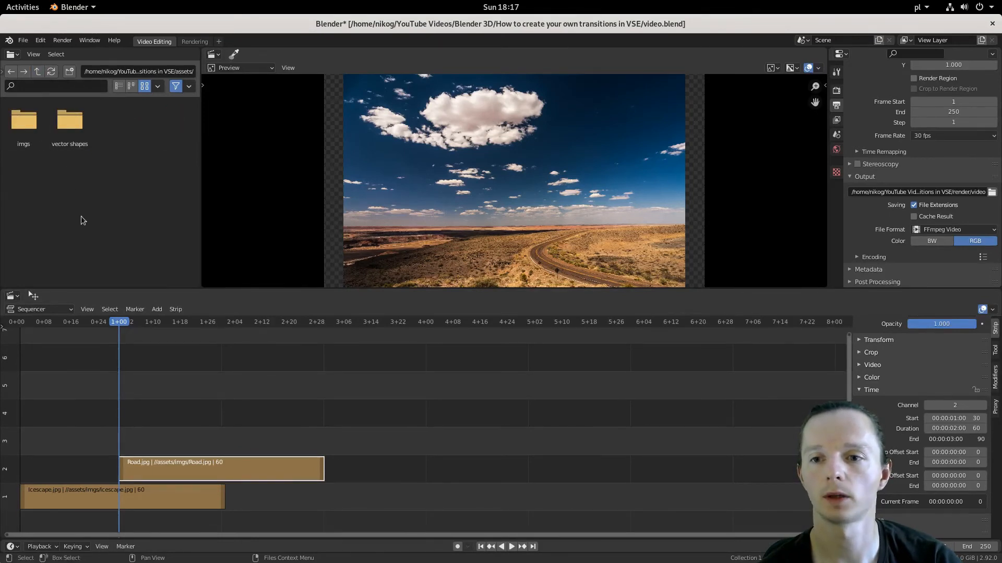
key(BackSpace)
double_click(70, 124)
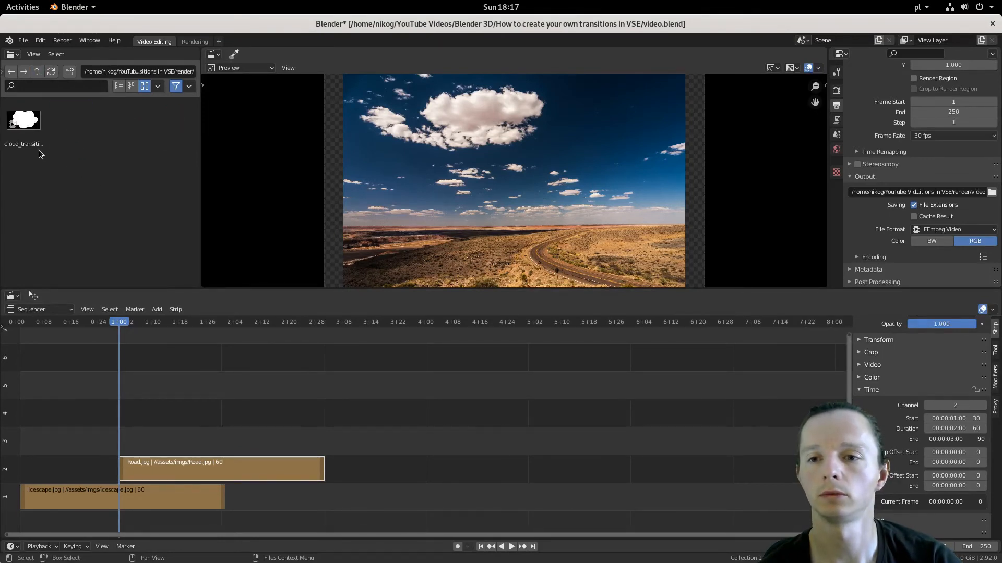
drag(27, 126, 141, 409)
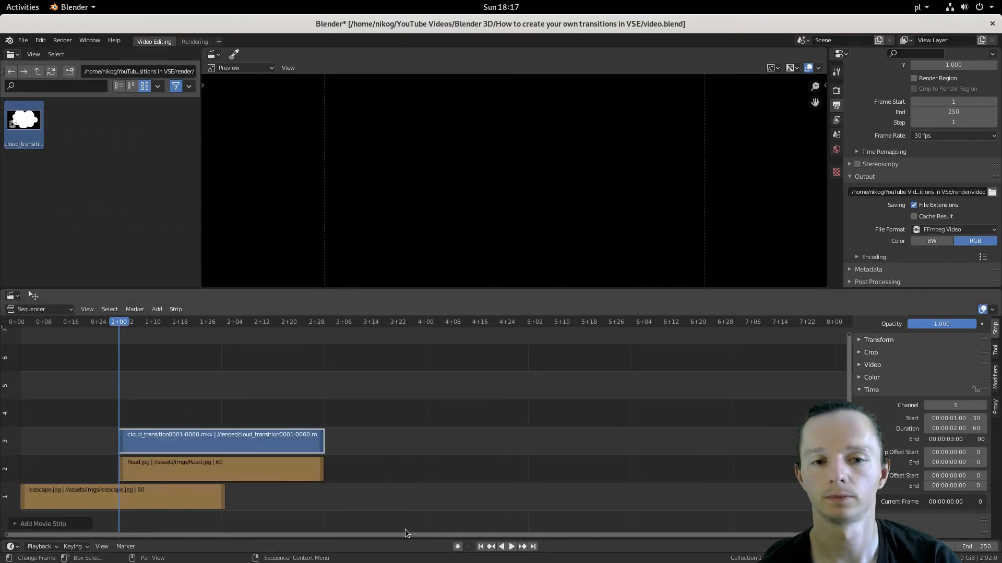
- Play back the cloud movie strip in the sequencer and stop the playhead at 1+16
click(106, 314)
key(space)
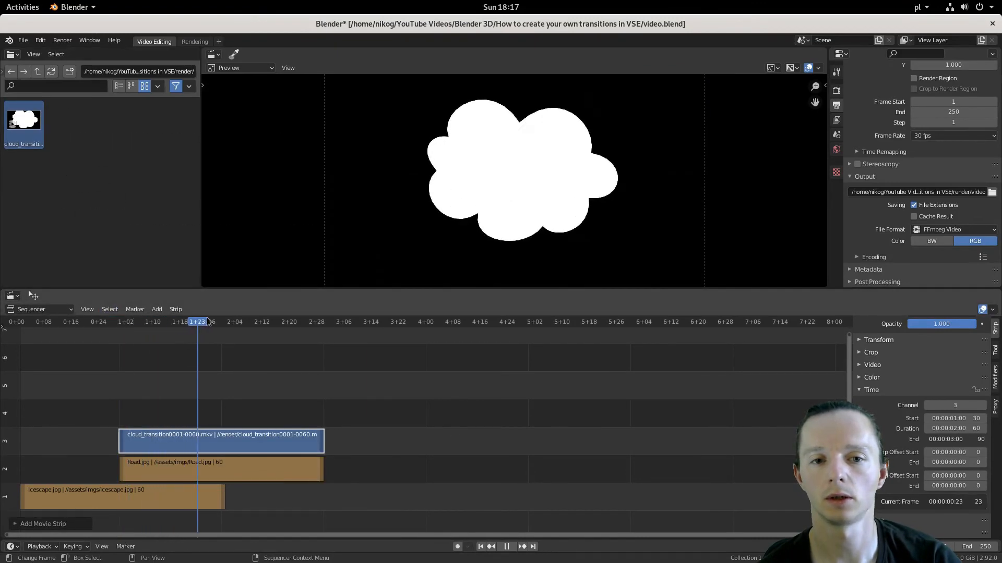
drag(207, 321, 174, 331)
key(space)
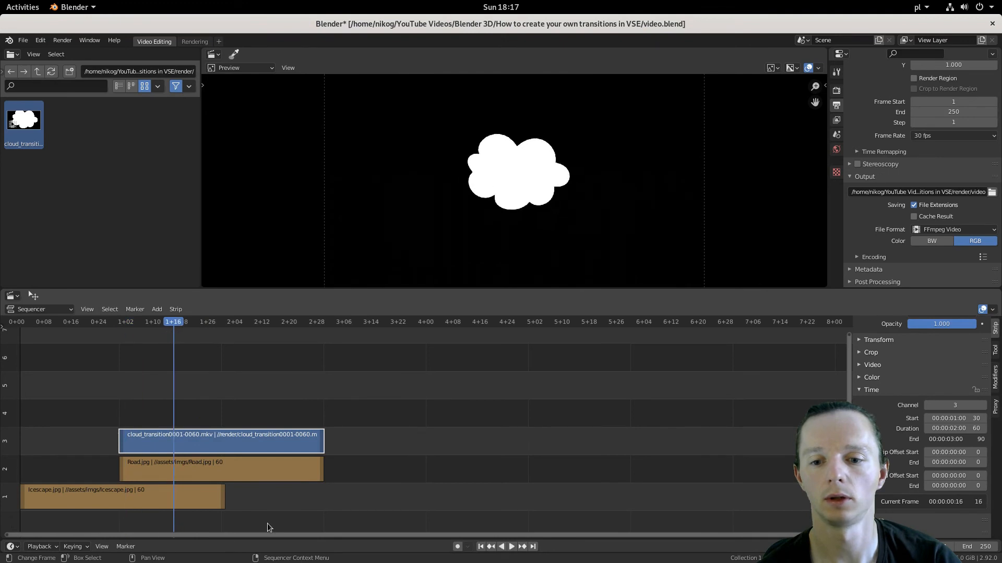
- Double the Road.jpg strip's duration to 120 frames
click(216, 501)
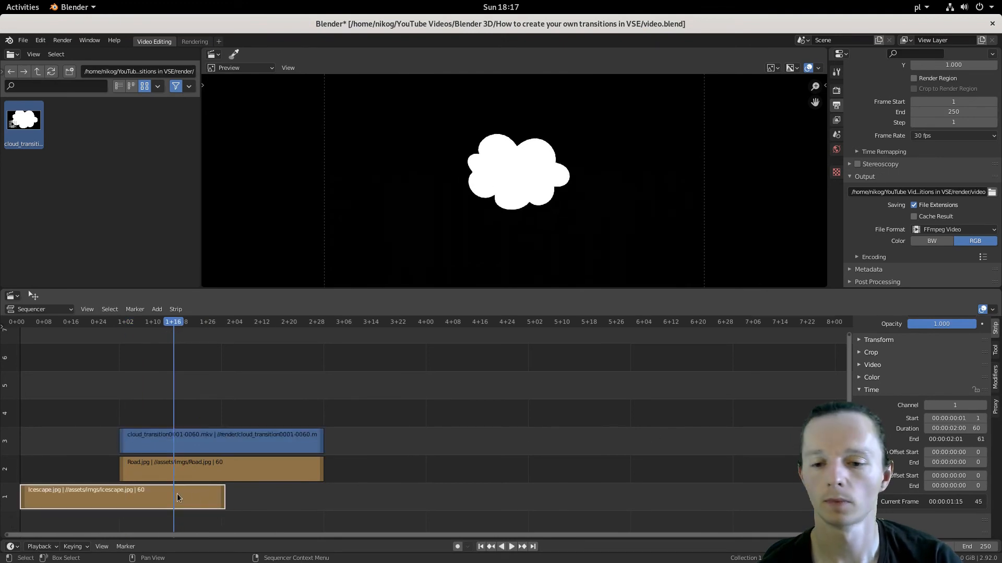
click(269, 468)
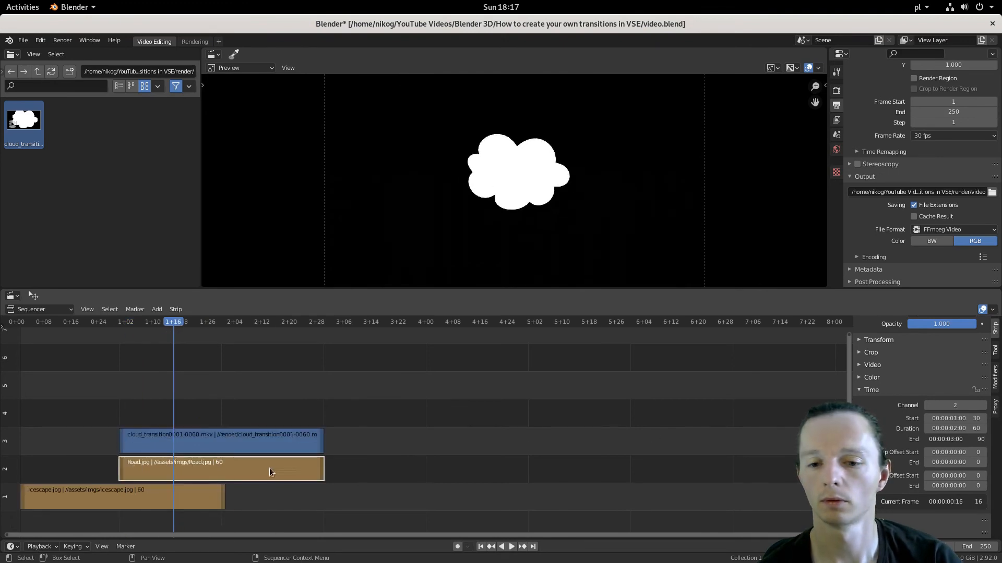
click(949, 428)
text(*)
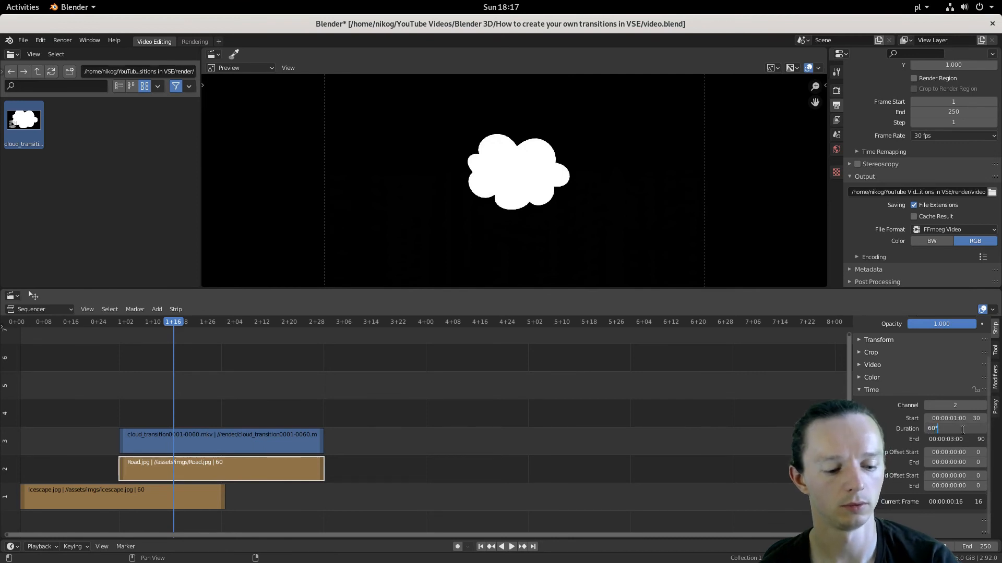
text(2)
key(Return)
- Double the Icescape.jpg strip's duration to 120 frames
click(230, 443)
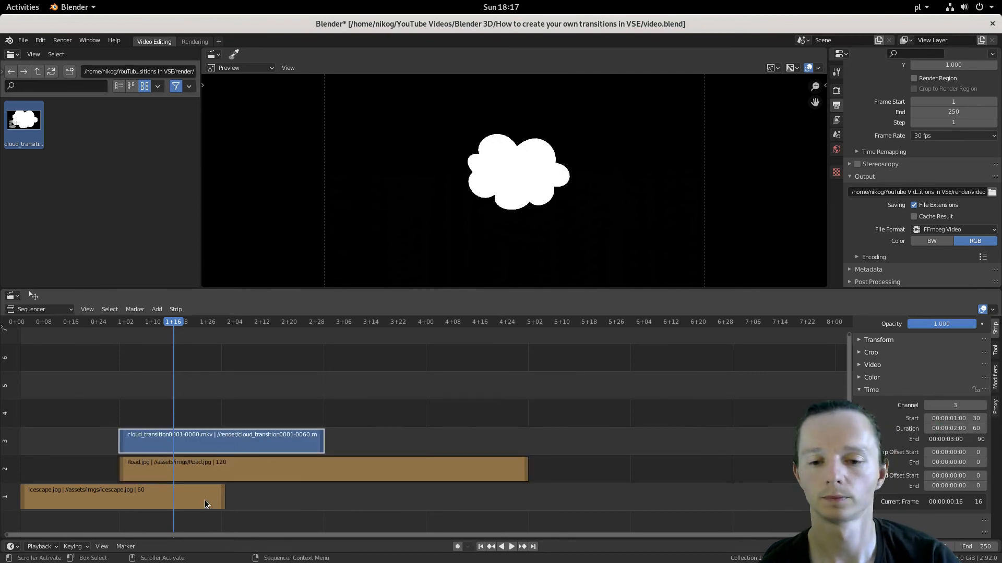
click(205, 504)
click(962, 429)
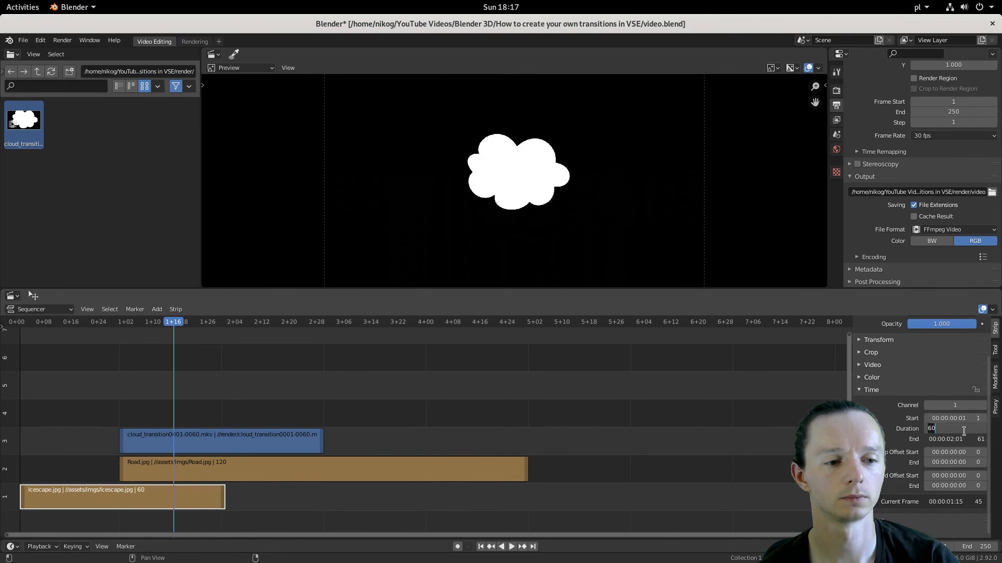
text(*)
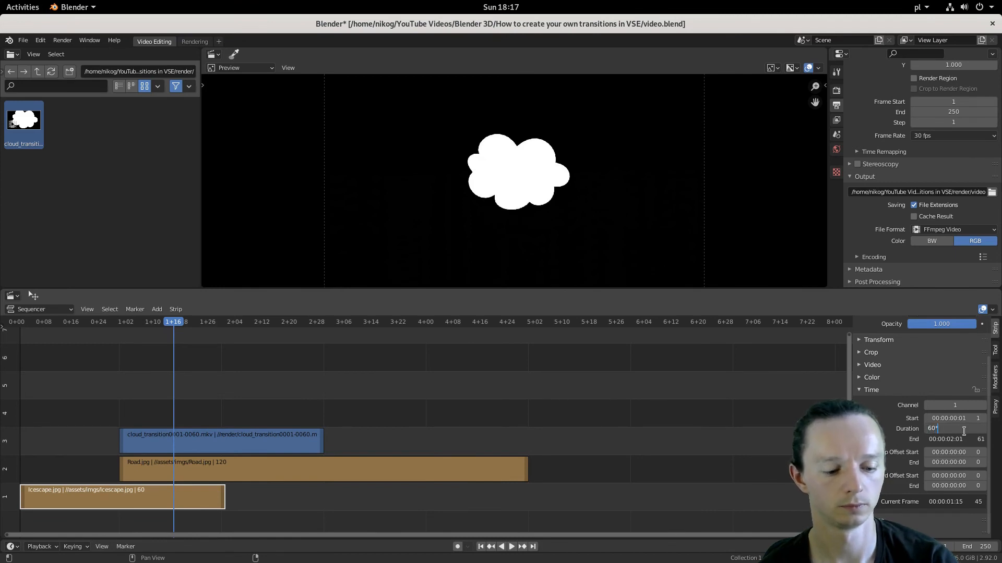
text(2)
key(Return)
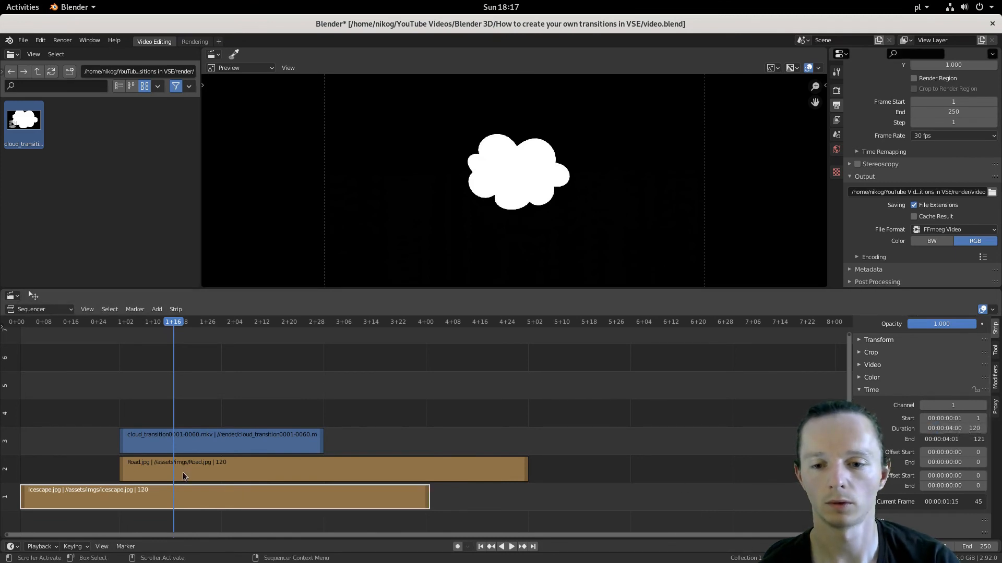
- Move the Road.jpg and cloud transition strips to start at frame 90, and bring the playhead to 1+00
drag(183, 472, 384, 476)
drag(165, 435, 387, 434)
key(space)
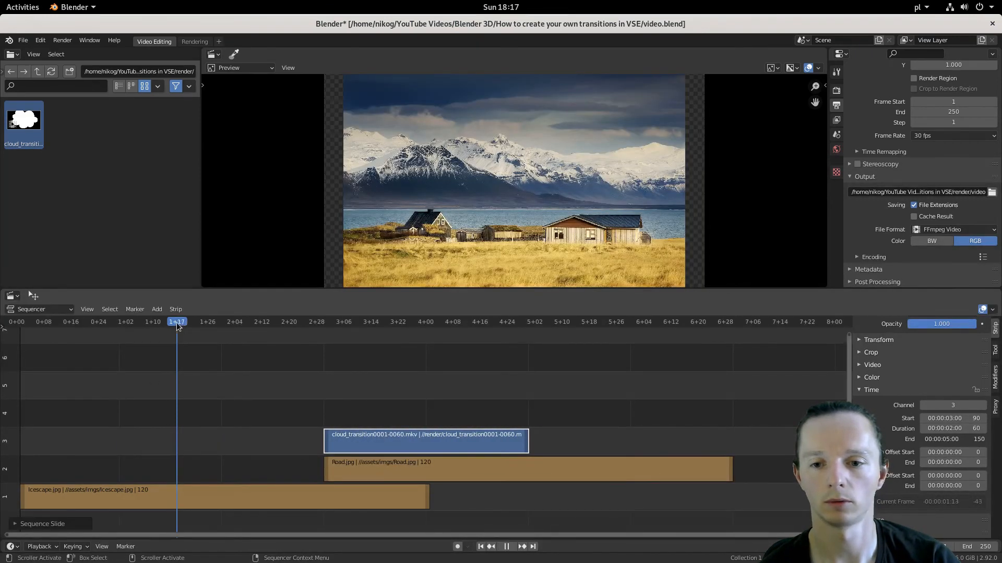
drag(177, 323, 119, 365)
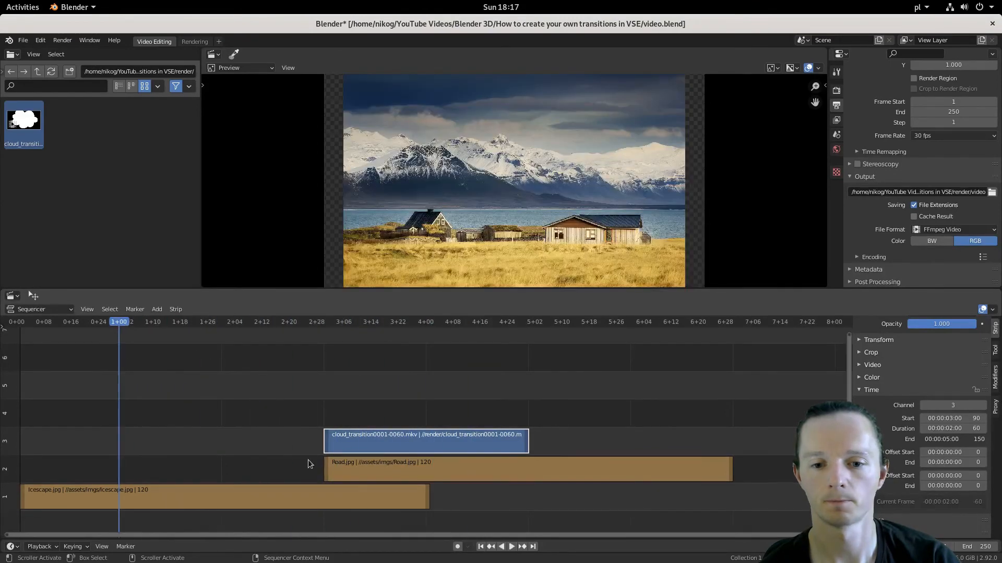
- Move the Road.jpg and cloud transition strips together back to start at frame 30
click(358, 460)
shift+click(359, 443)
key(g)
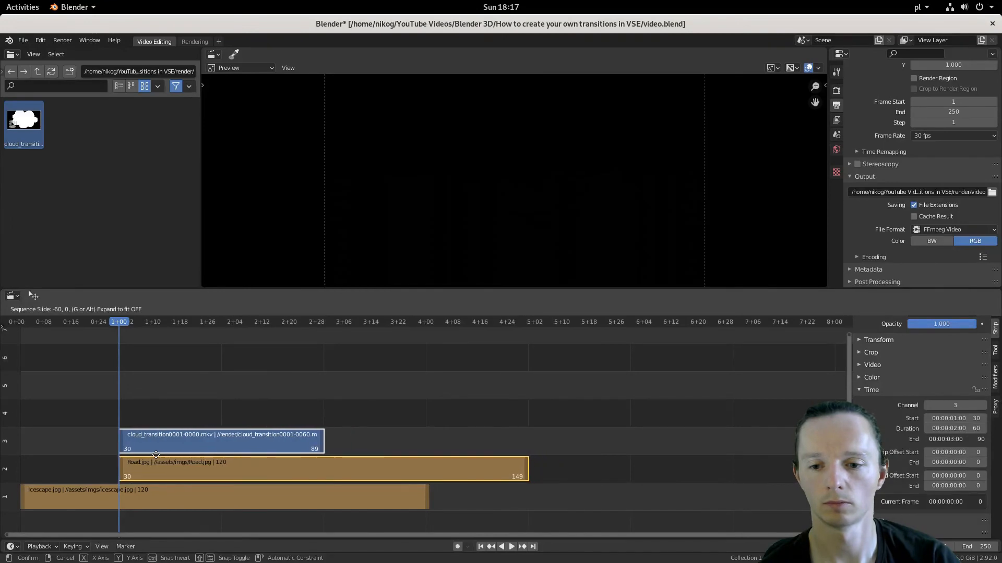
click(155, 457)
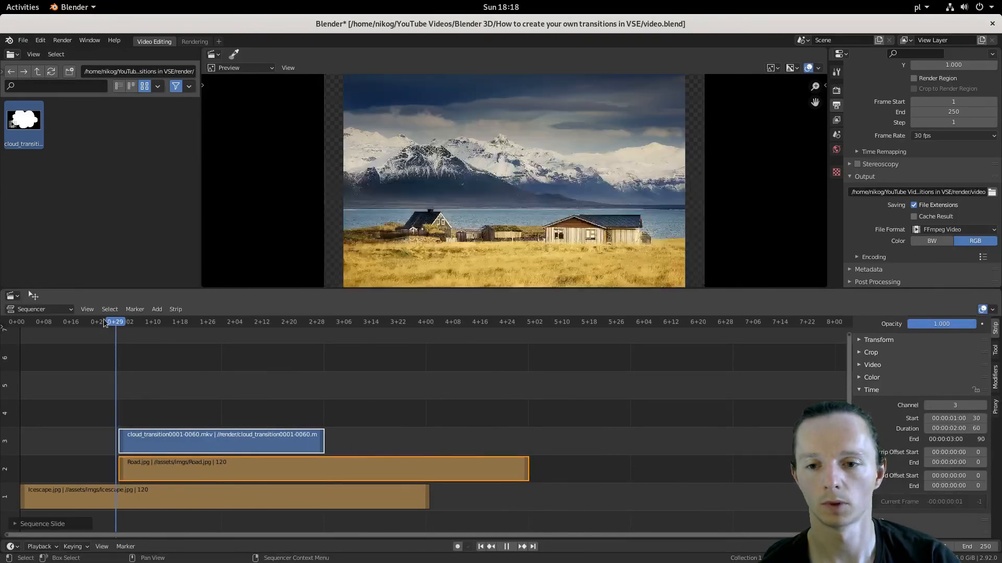
- Play back the overlapping section of the timeline to review the Icescape, cloud and Road strips
key(shift+Left)
key(space)
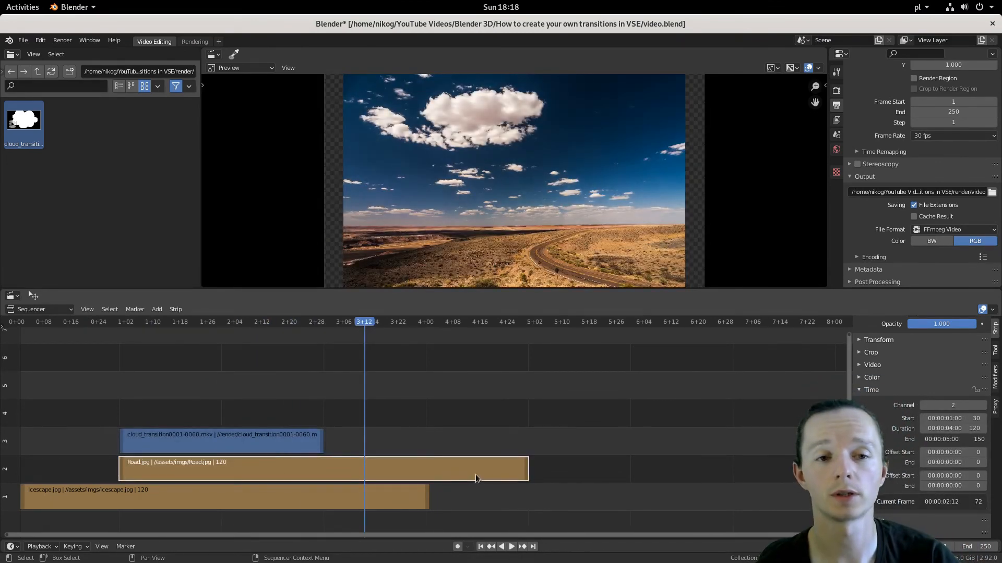
click(259, 434)
click(230, 366)
click(173, 322)
key(space)
mouse_move(172, 321)
mouse_down()
mouse_move(158, 322)
mouse_move(220, 320)
mouse_move(157, 317)
mouse_move(225, 321)
mouse_move(164, 321)
mouse_up()
key(space)
- Put the playhead at 1+08 and add a Mask modifier to the Road.jpg strip, using cloud_transition0001-0060.mkv as the mask strip
click(289, 471)
drag(339, 321, 147, 321)
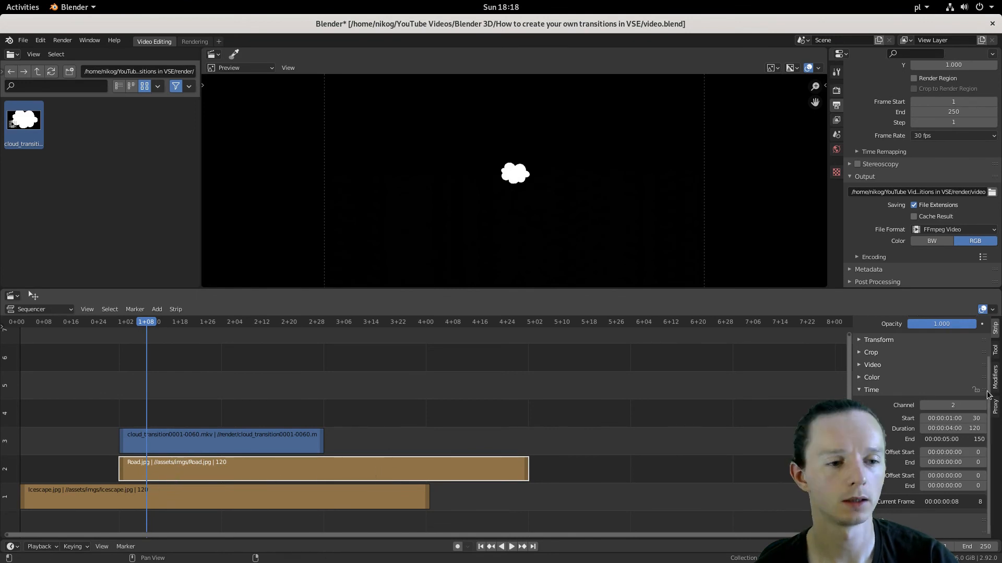
click(995, 376)
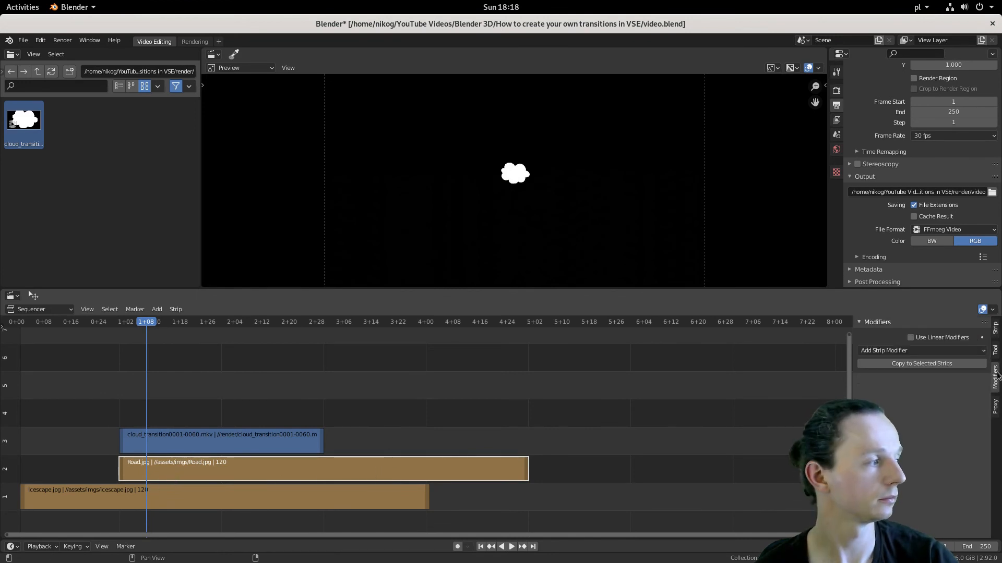
click(901, 352)
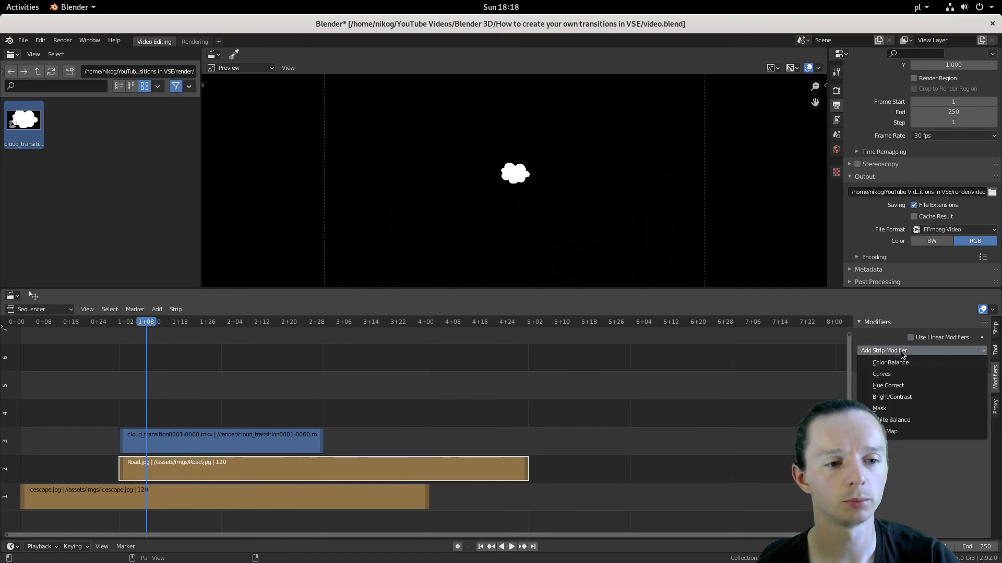
click(891, 410)
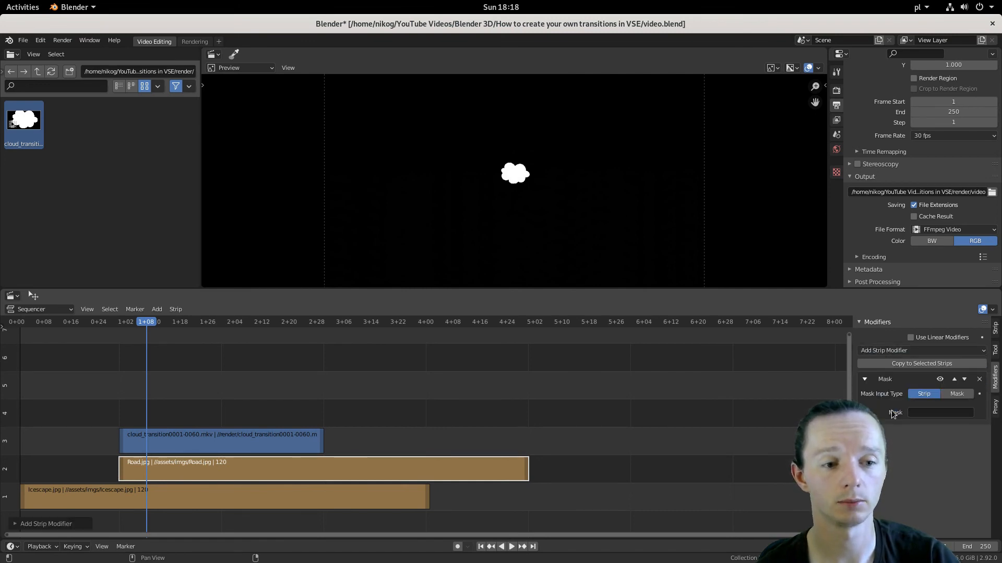
click(918, 413)
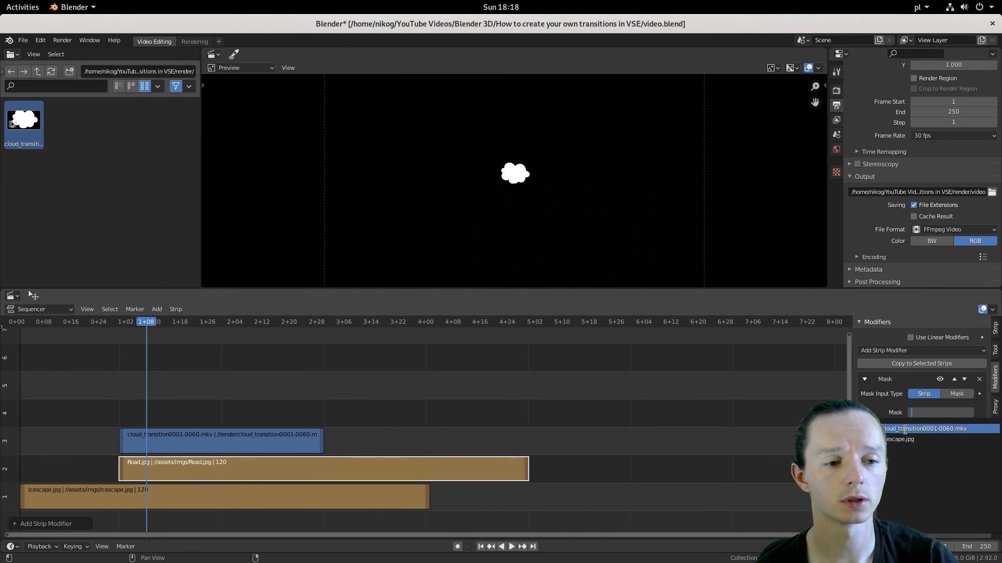
click(936, 429)
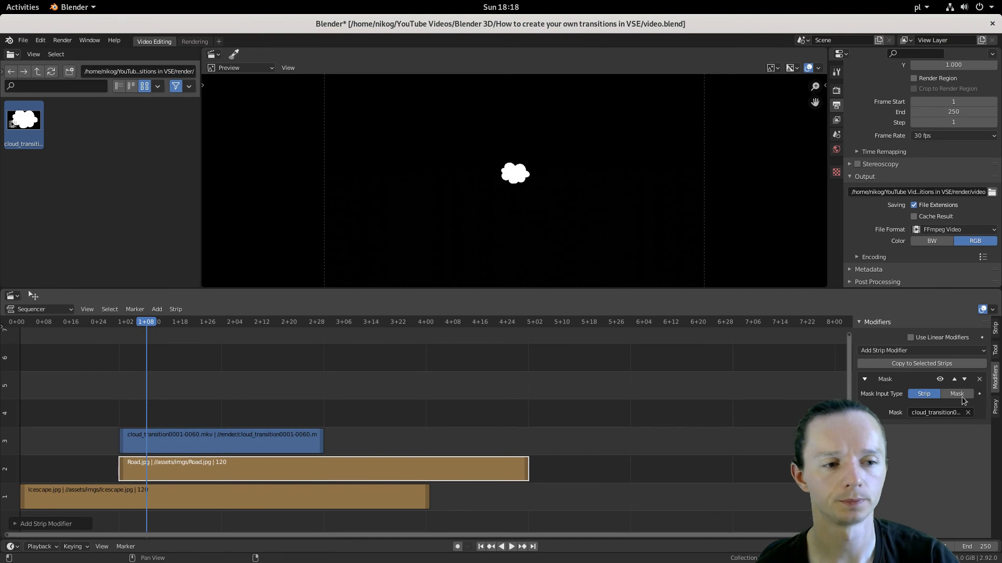
- Check the Road.jpg strip's blend mode, and mute the cloud transition strip on channel 3 with the playhead at 1+12
click(996, 329)
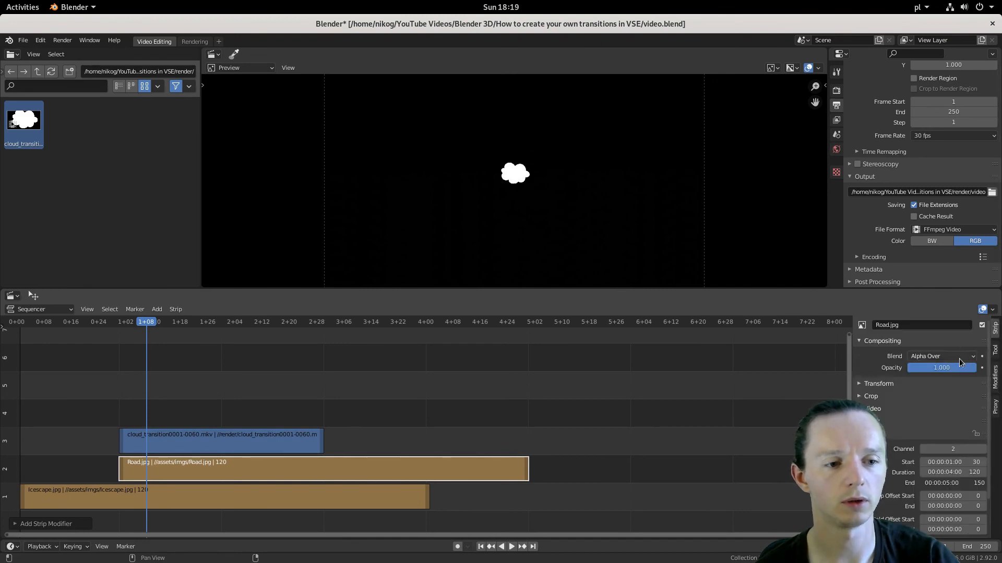
click(196, 440)
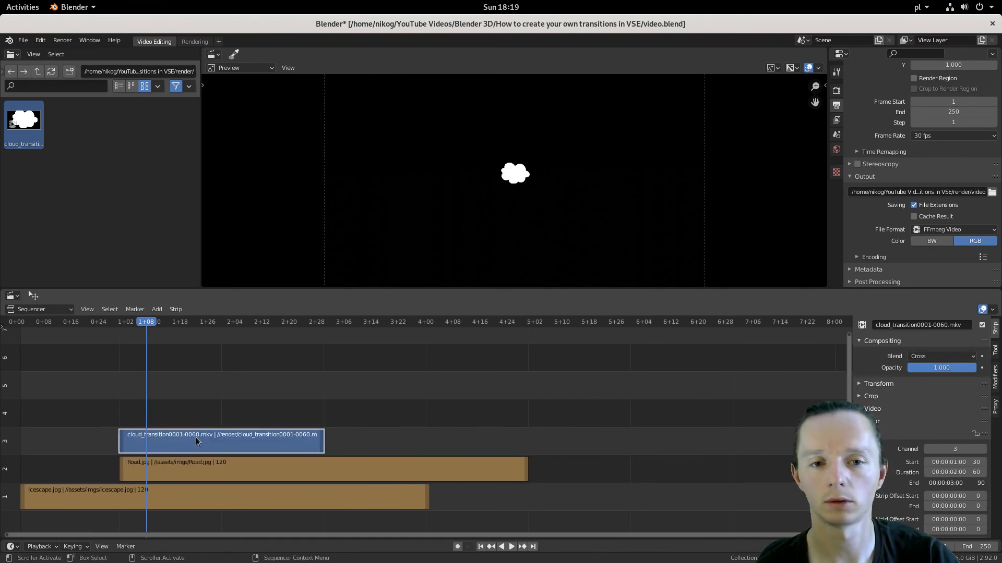
key(space)
click(152, 323)
key(space)
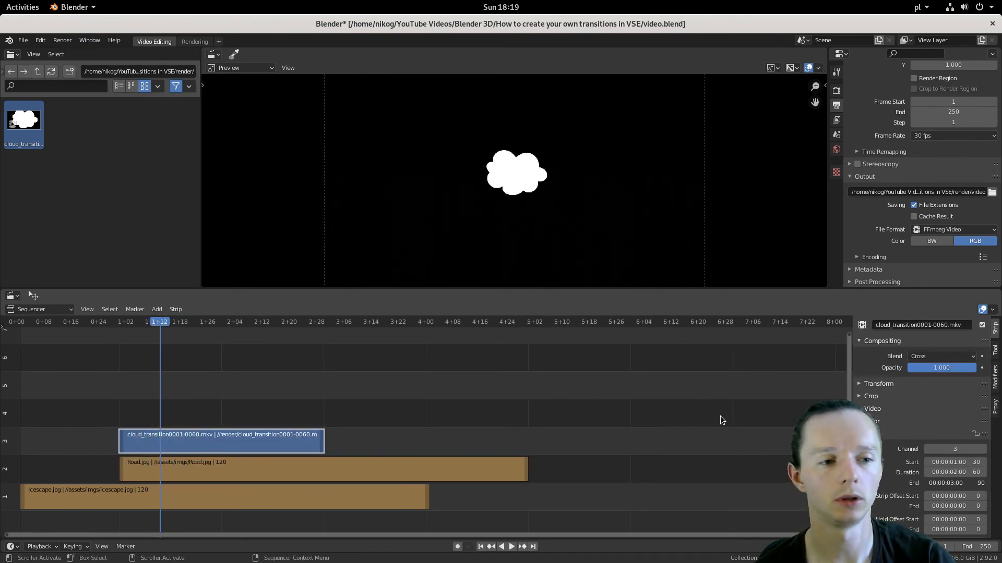
key(h)
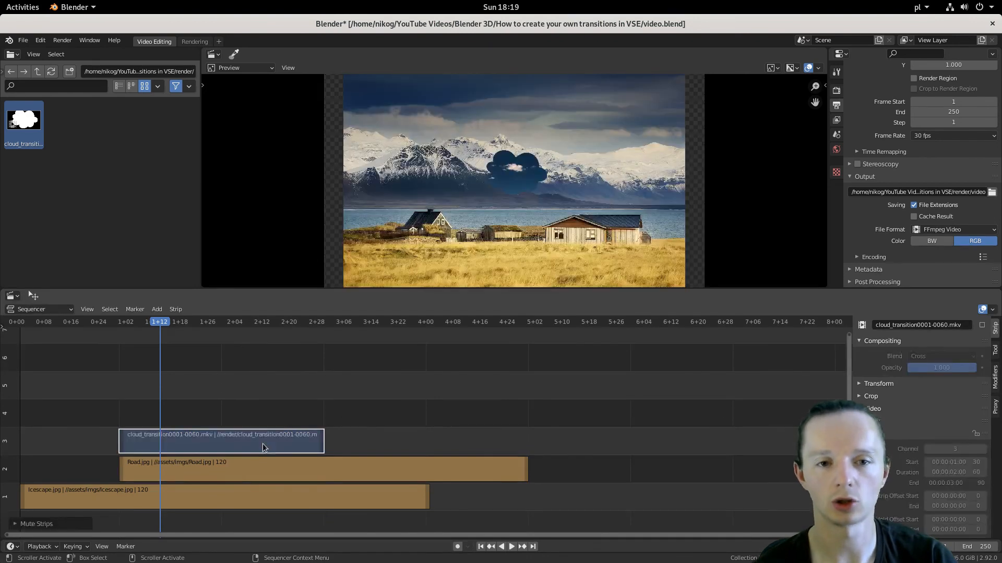
- Play the masked cloud transition from Icescape to Road several times from just before its start
drag(166, 323, 99, 327)
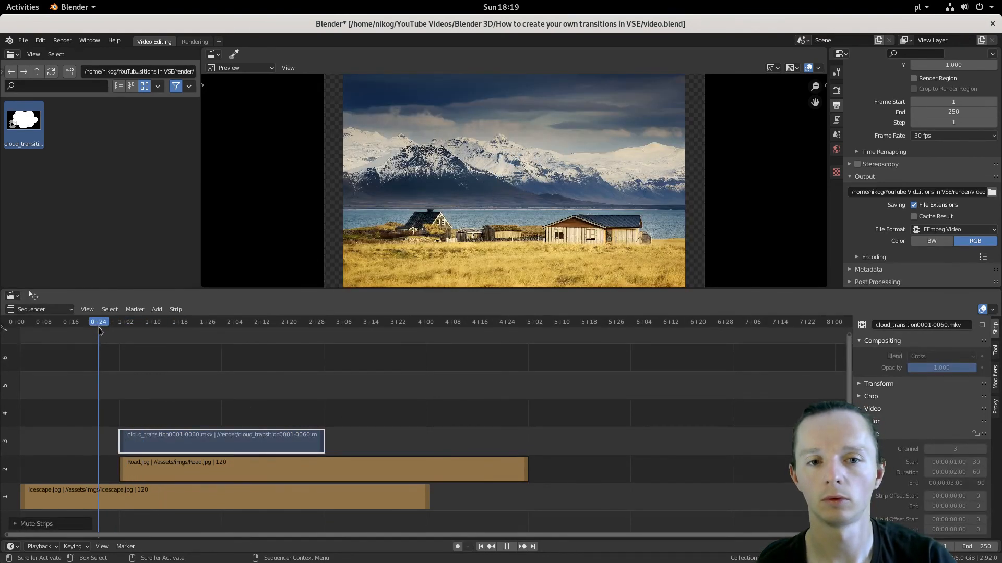
key(space)
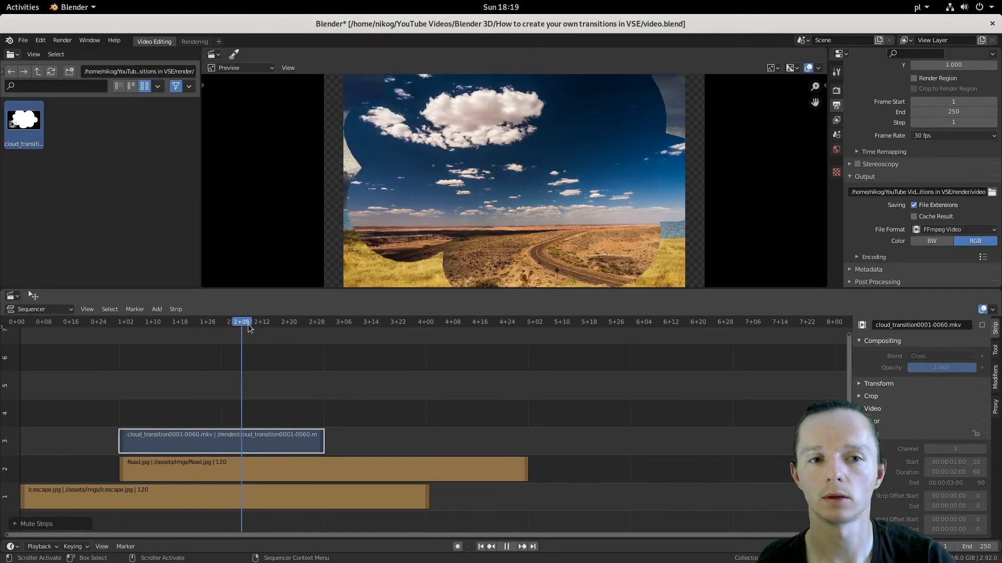
drag(367, 324, 86, 328)
drag(161, 325, 91, 306)
key(space)
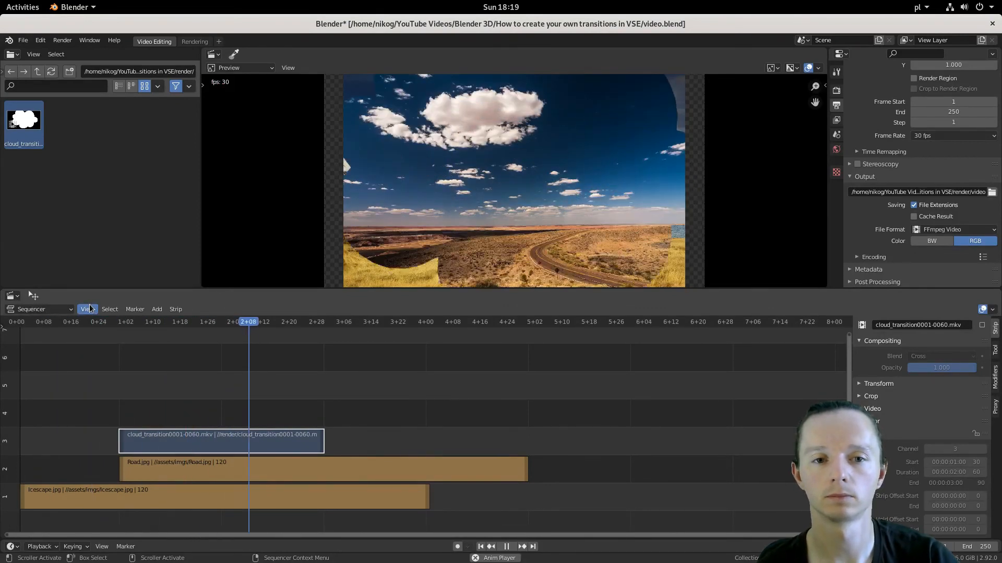
key(space)
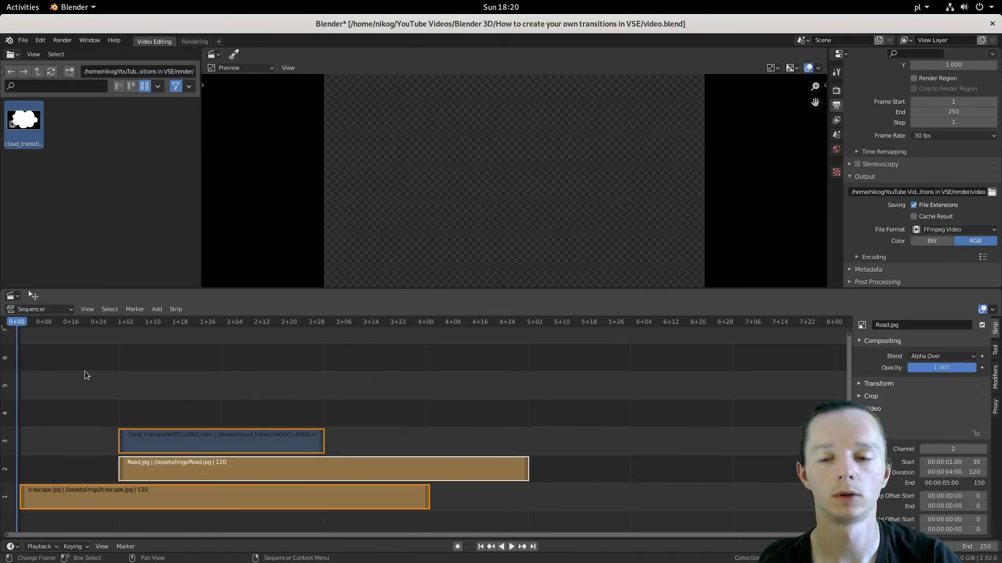
- Find the end of the Icescape.jpg strip at 4+01, set the scene's end frame to 121 and save the file
drag(19, 323, 435, 369)
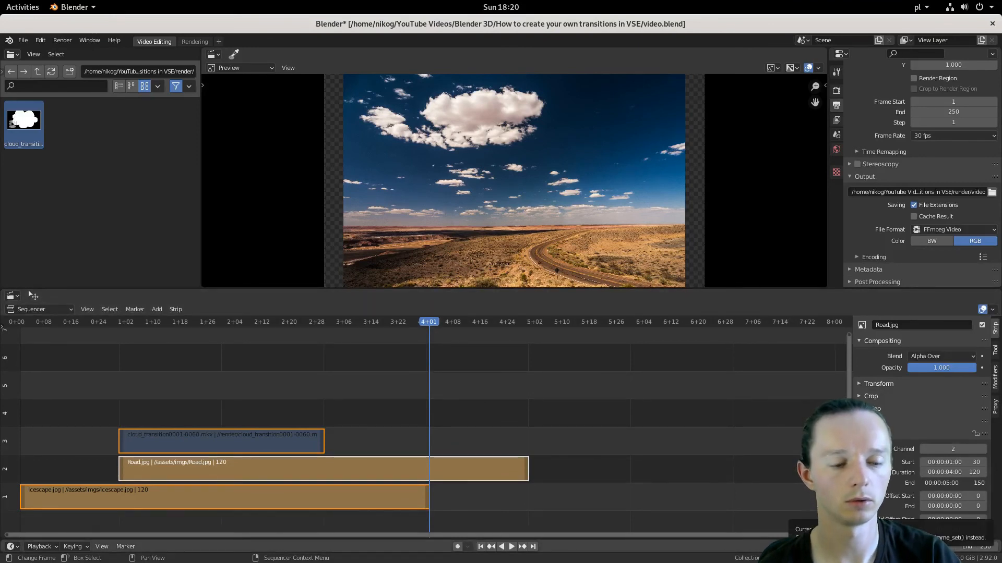
double_click(985, 547)
text(121)
key(Return)
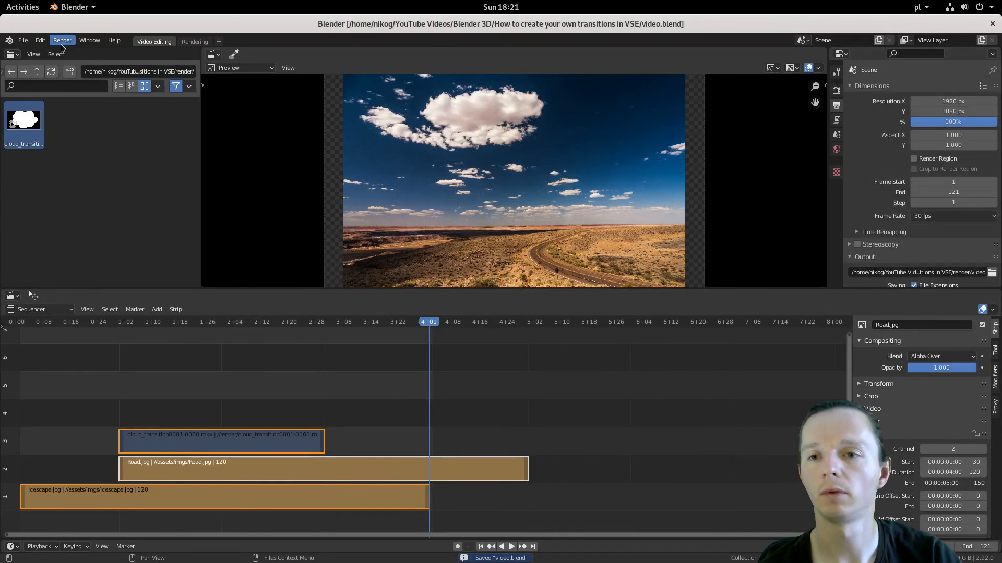
- Render the animation, check its progress in the Rendering workspace and return to the Video Editing workspace
click(61, 42)
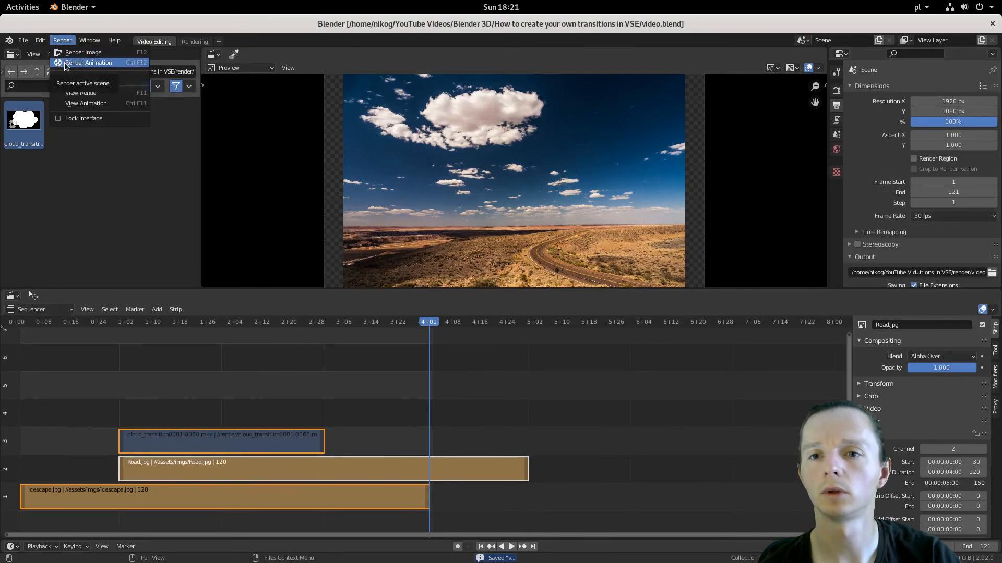
click(66, 63)
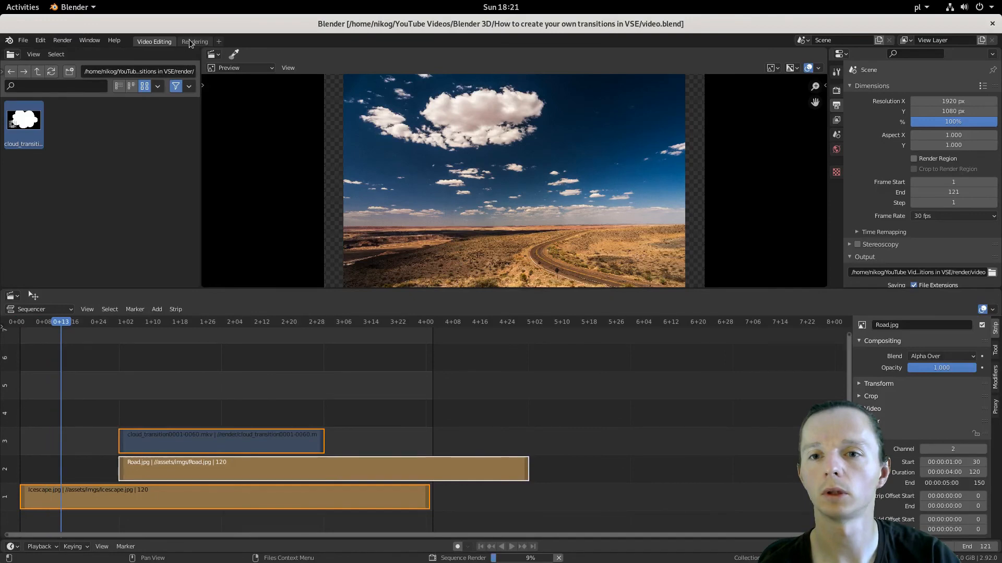
click(195, 41)
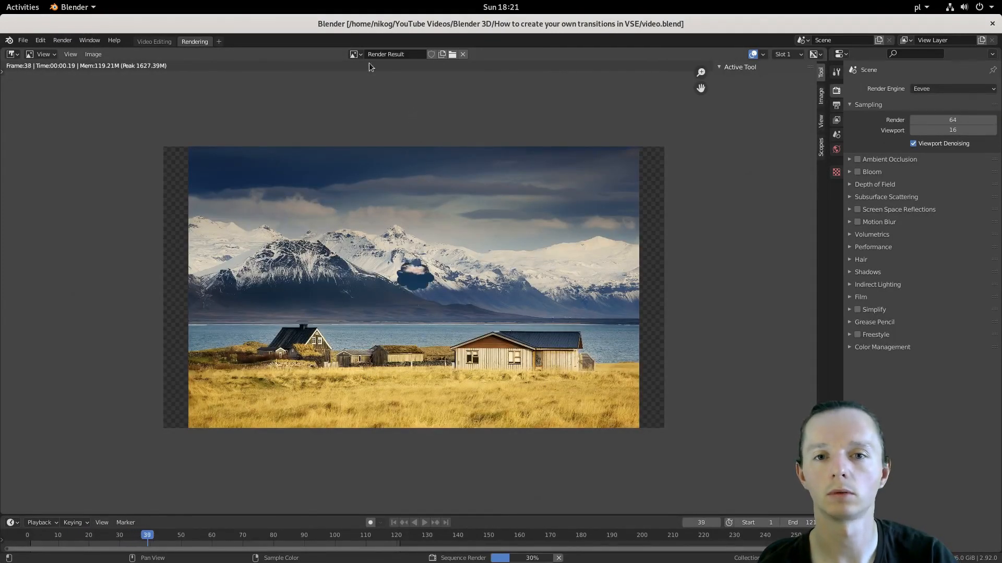
click(154, 42)
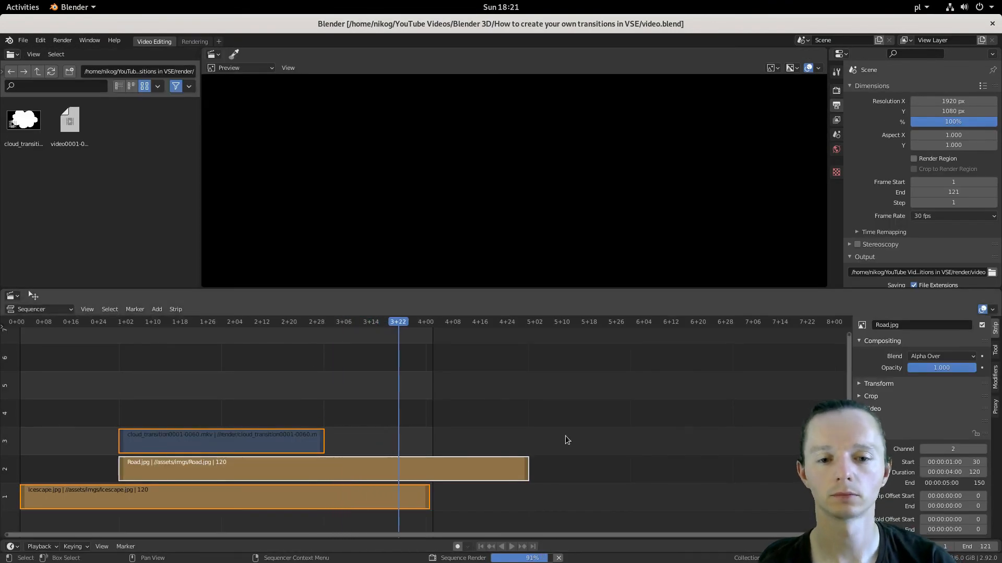
click(201, 40)
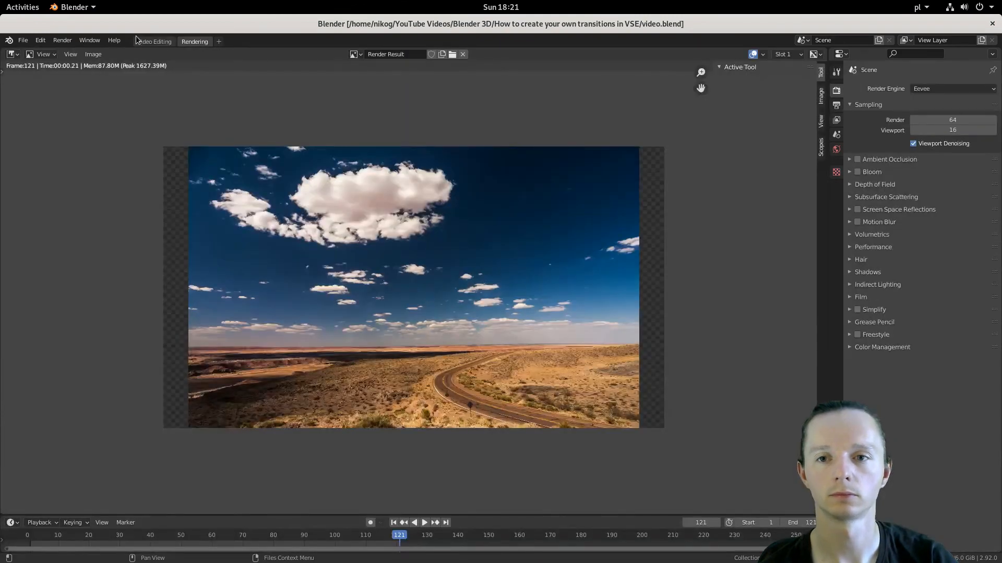
click(145, 43)
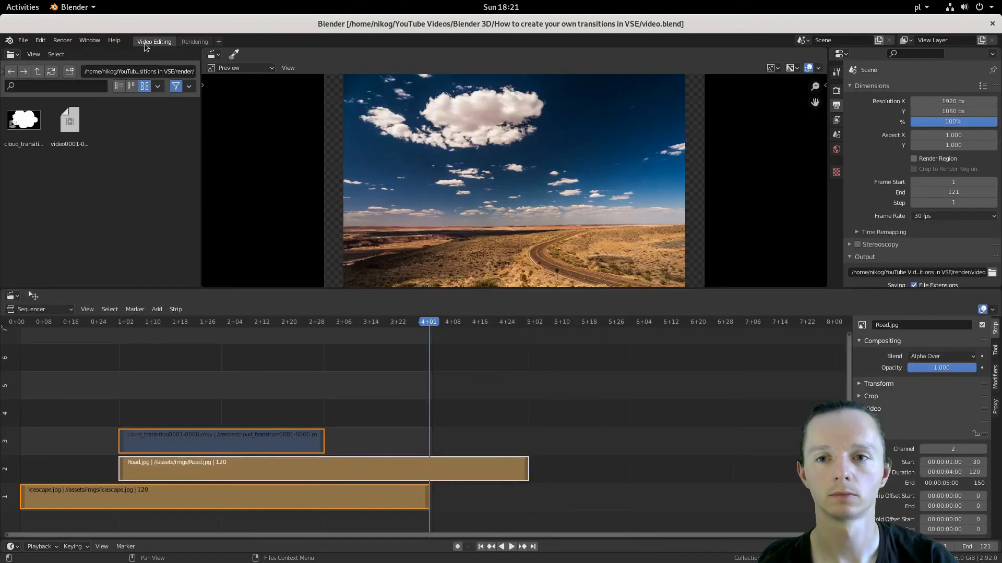
- Watch the rendered animation in the Blender Animation Player and close the player
click(63, 41)
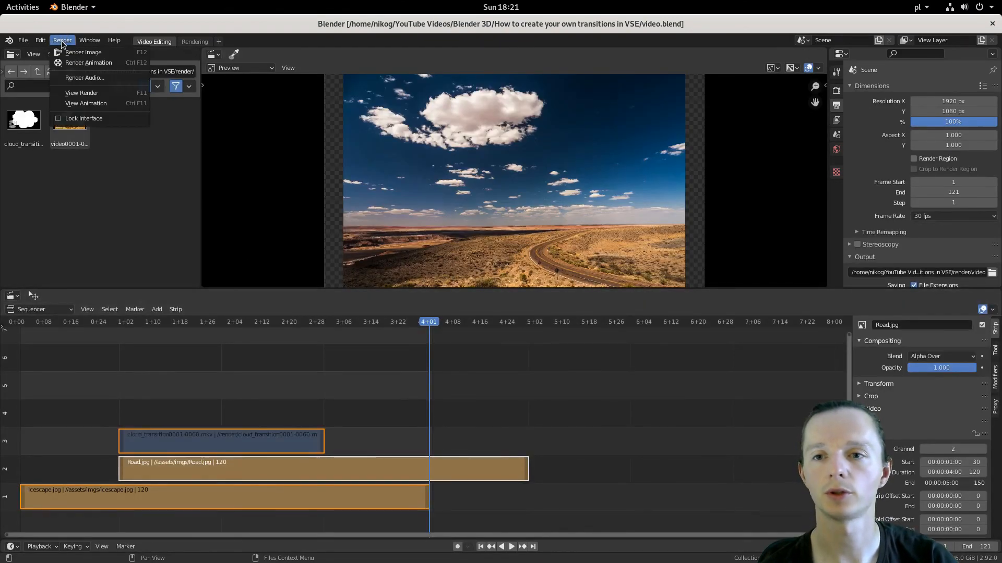
click(92, 103)
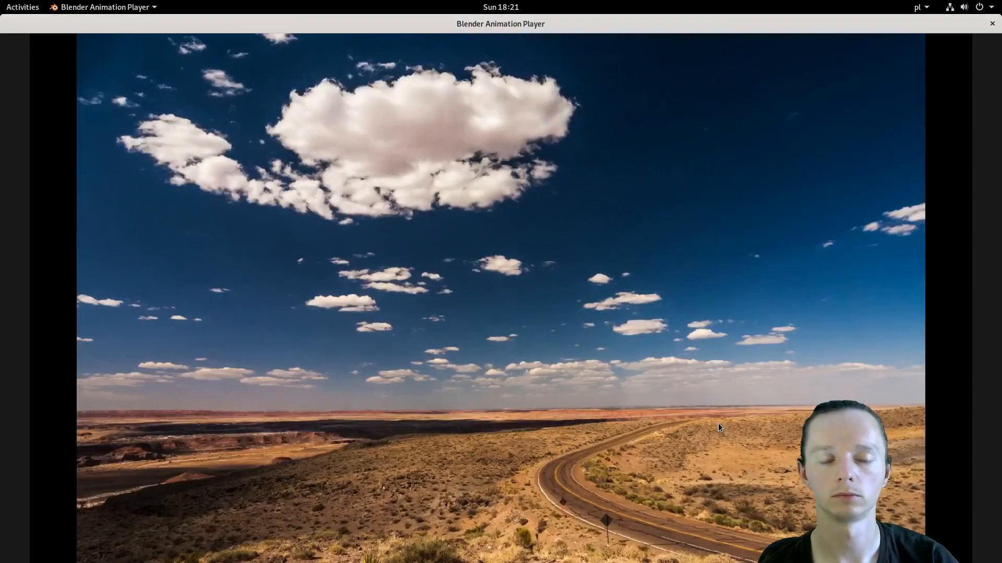
key(Escape)
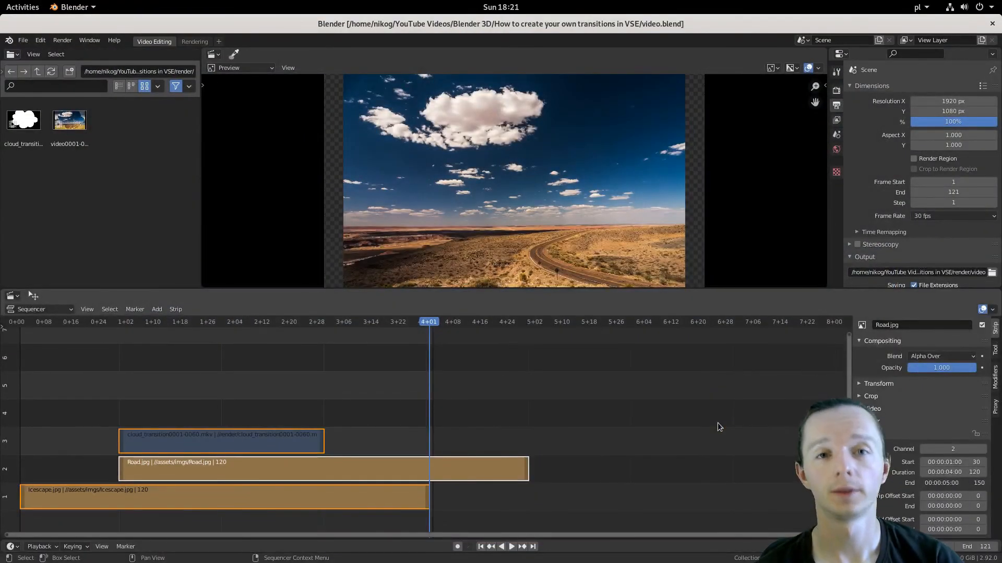